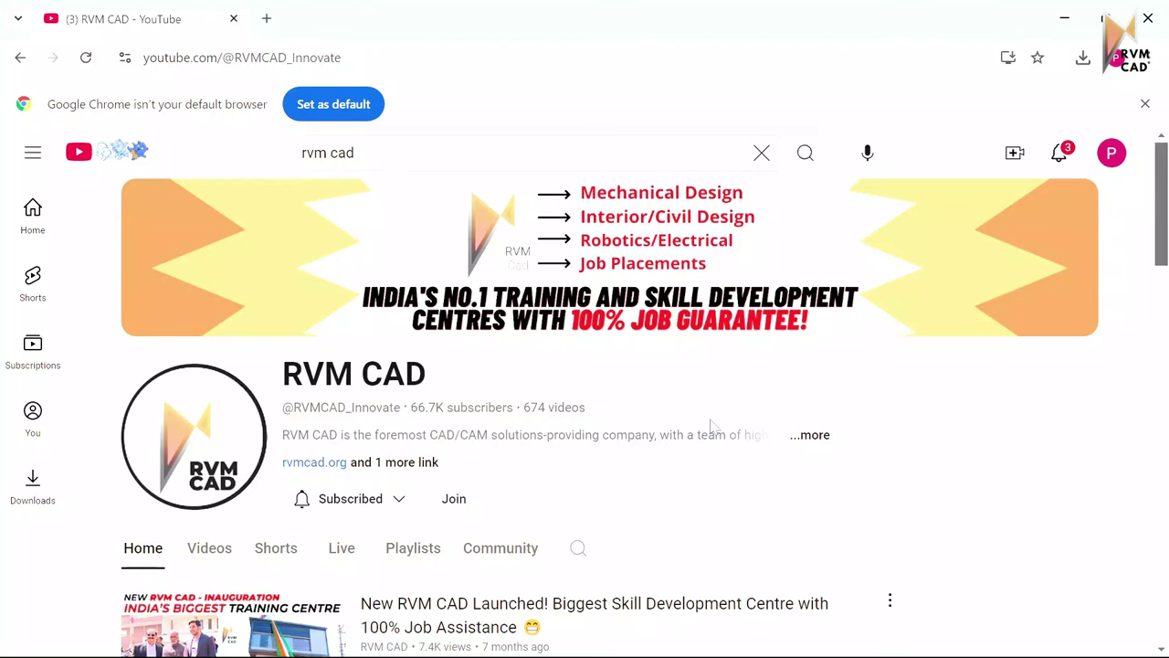
# Step: Scroll down through the RVM CAD channel's home page
pyautogui.scroll(-1, 710, 424)
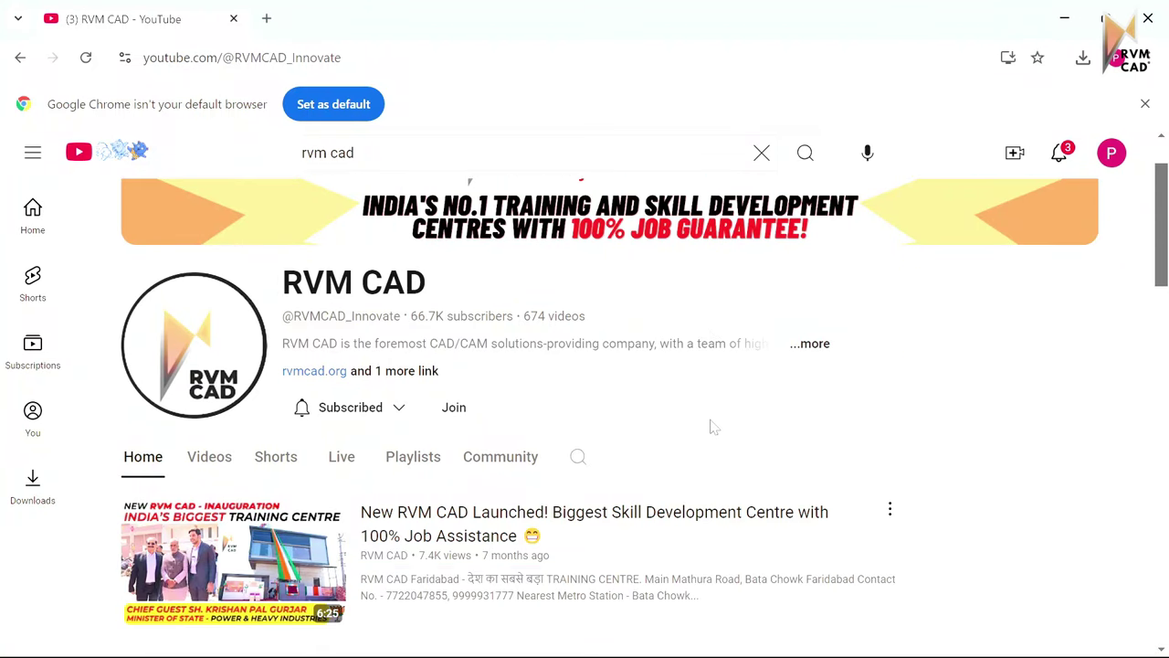
pyautogui.scroll(-1, 711, 424)
pyautogui.scroll(2, 711, 424)
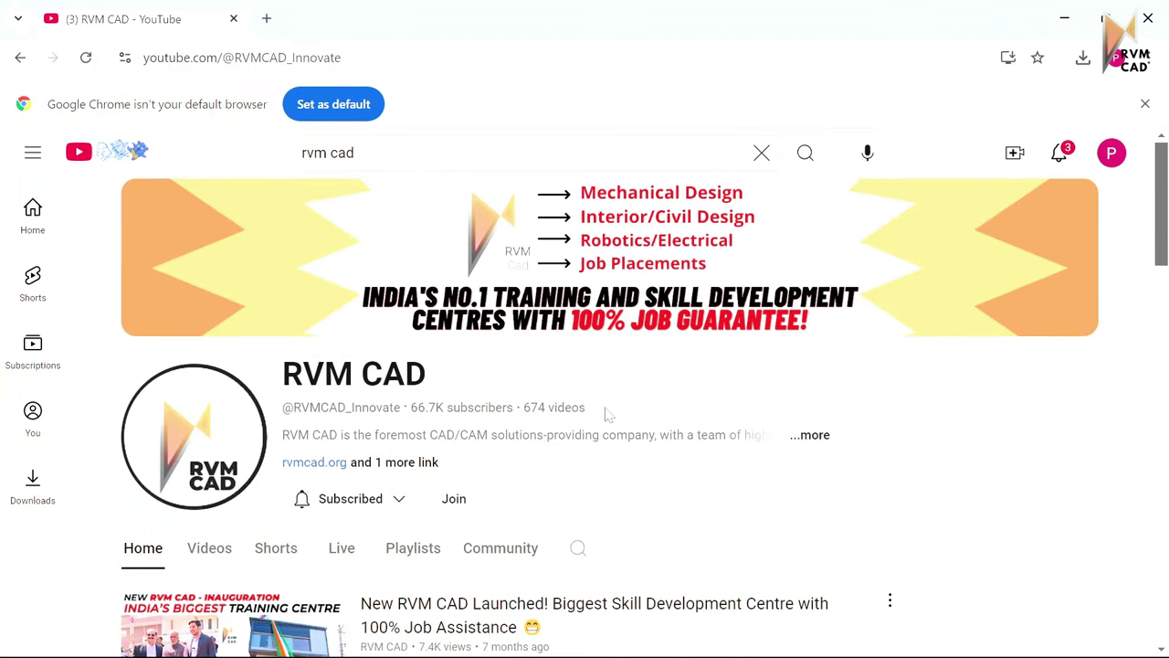
pyautogui.scroll(-2, 606, 412)
pyautogui.scroll(1, 605, 412)
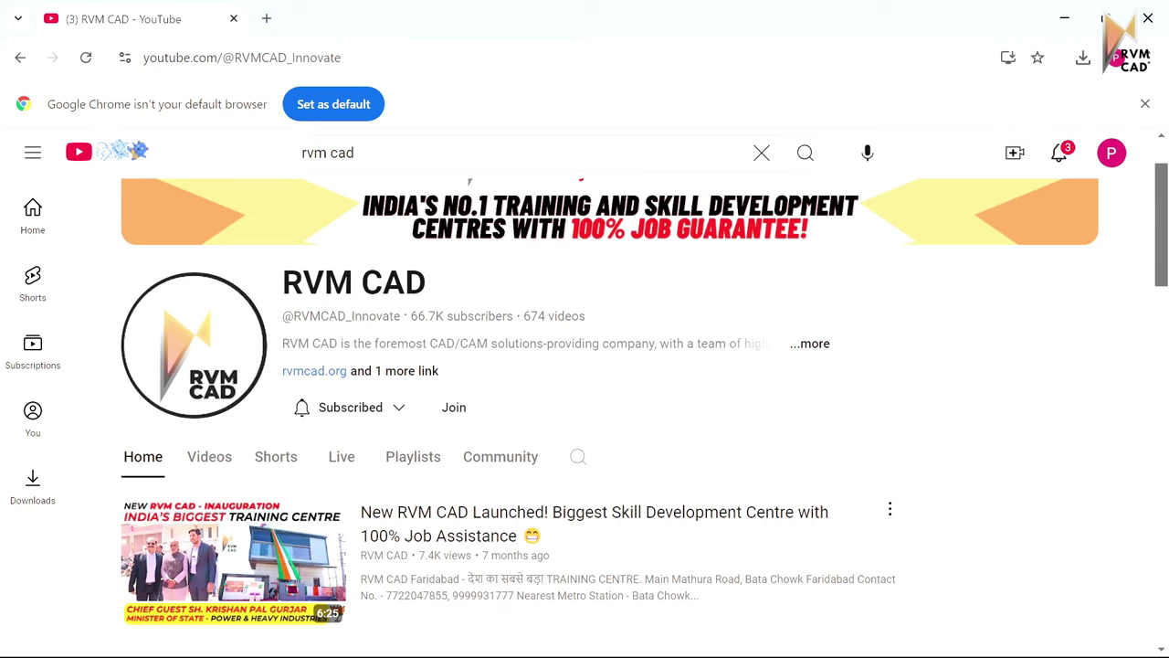
pyautogui.scroll(-2, 465, 334)
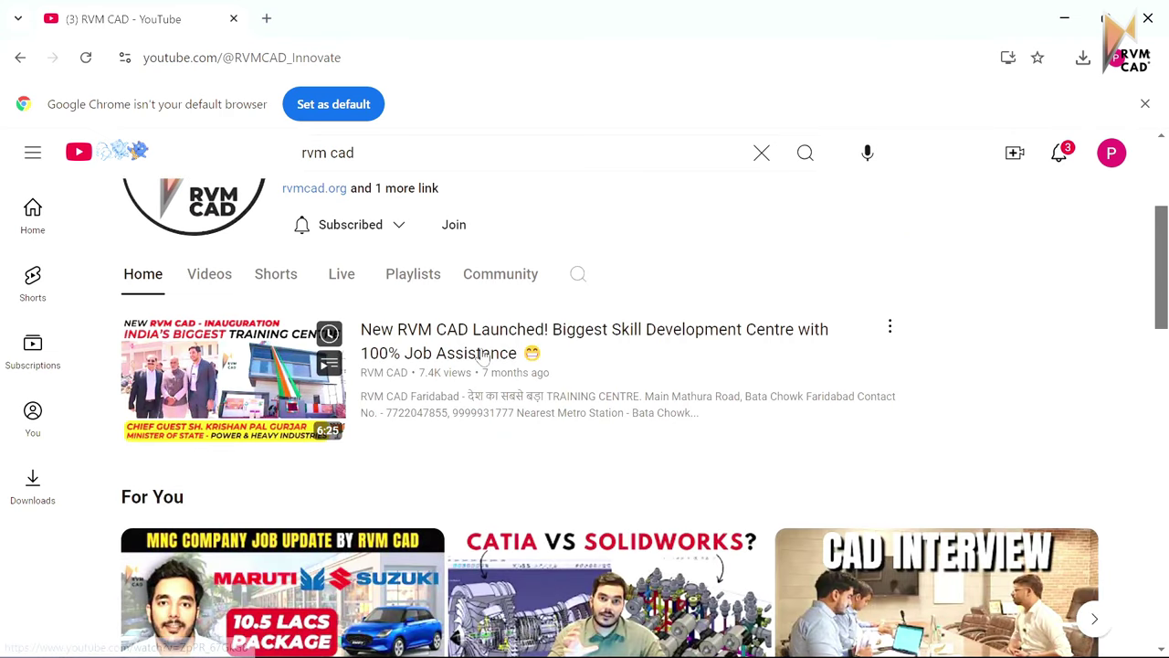
pyautogui.scroll(-1, 694, 408)
pyautogui.scroll(-1, 694, 408)
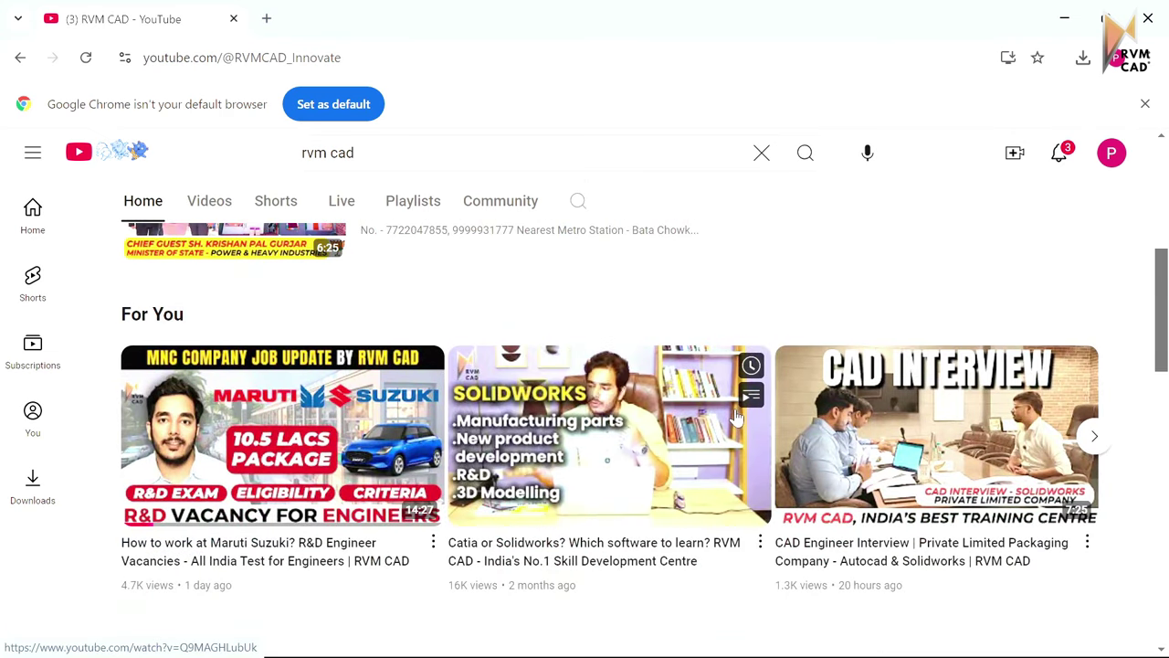
pyautogui.scroll(-1, 736, 415)
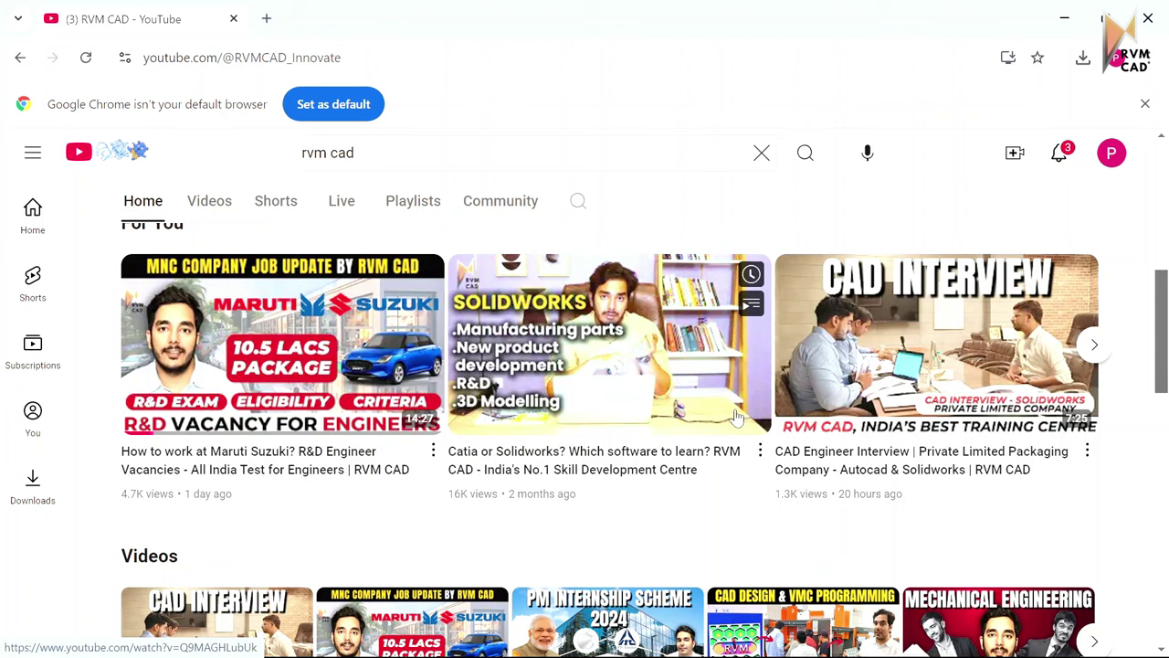
pyautogui.scroll(-1, 737, 416)
pyautogui.scroll(1, 736, 413)
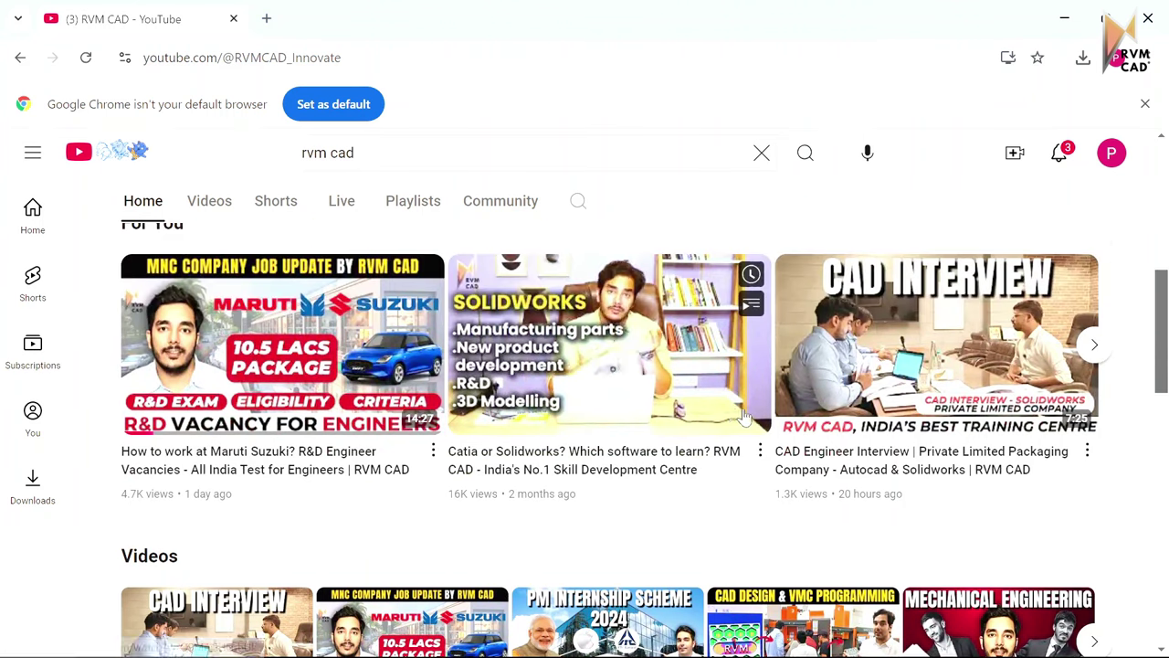
pyautogui.moveTo(609, 344)
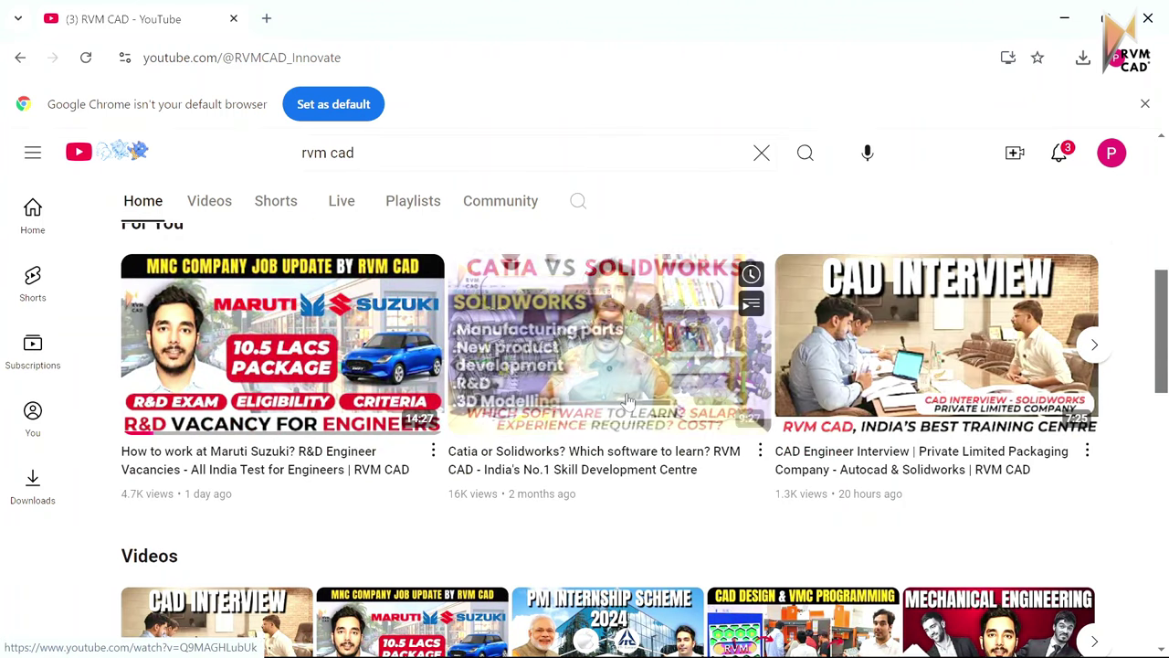
pyautogui.scroll(-2, 584, 403)
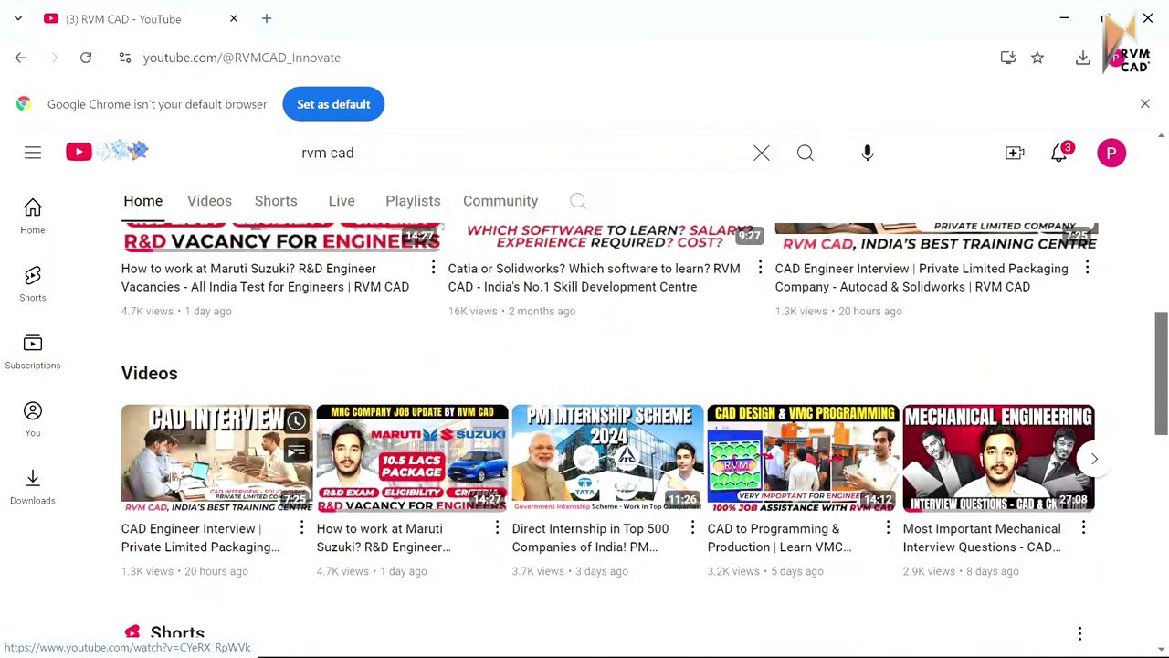
pyautogui.scroll(-2, 539, 481)
pyautogui.scroll(-2, 544, 480)
pyautogui.scroll(-1, 548, 479)
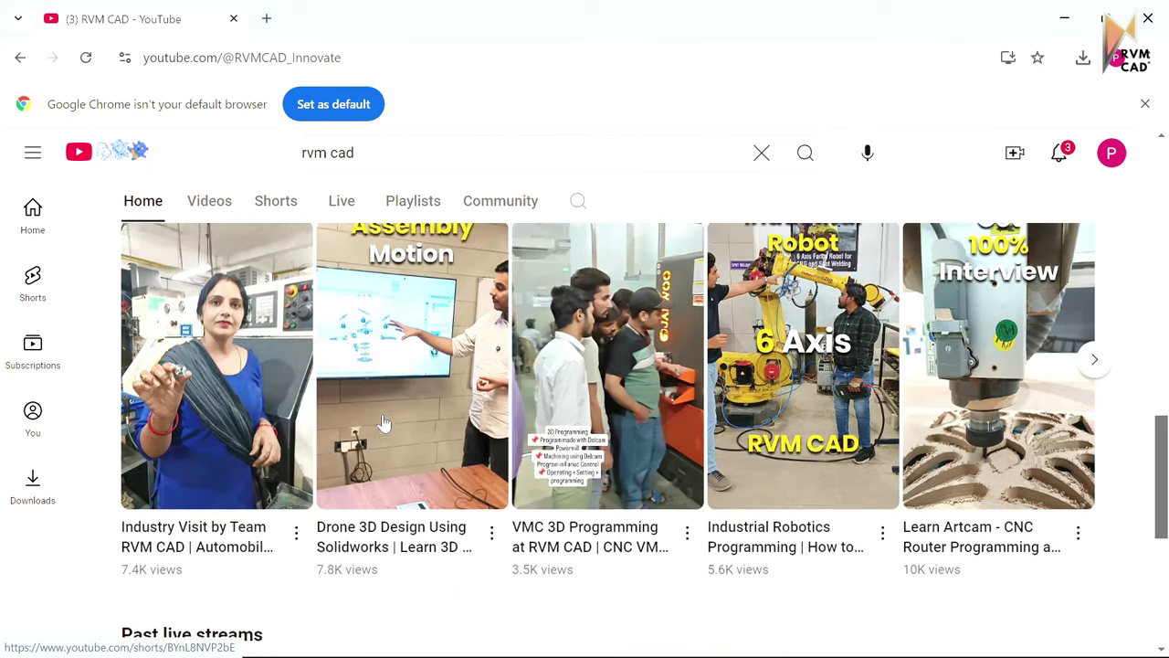
# Step: Return to the top of the channel page and minimize Chrome to show the desktop
pyautogui.scroll(10, 384, 423)
pyautogui.scroll(8, 475, 402)
pyautogui.scroll(5, 578, 386)
pyautogui.scroll(1, 578, 386)
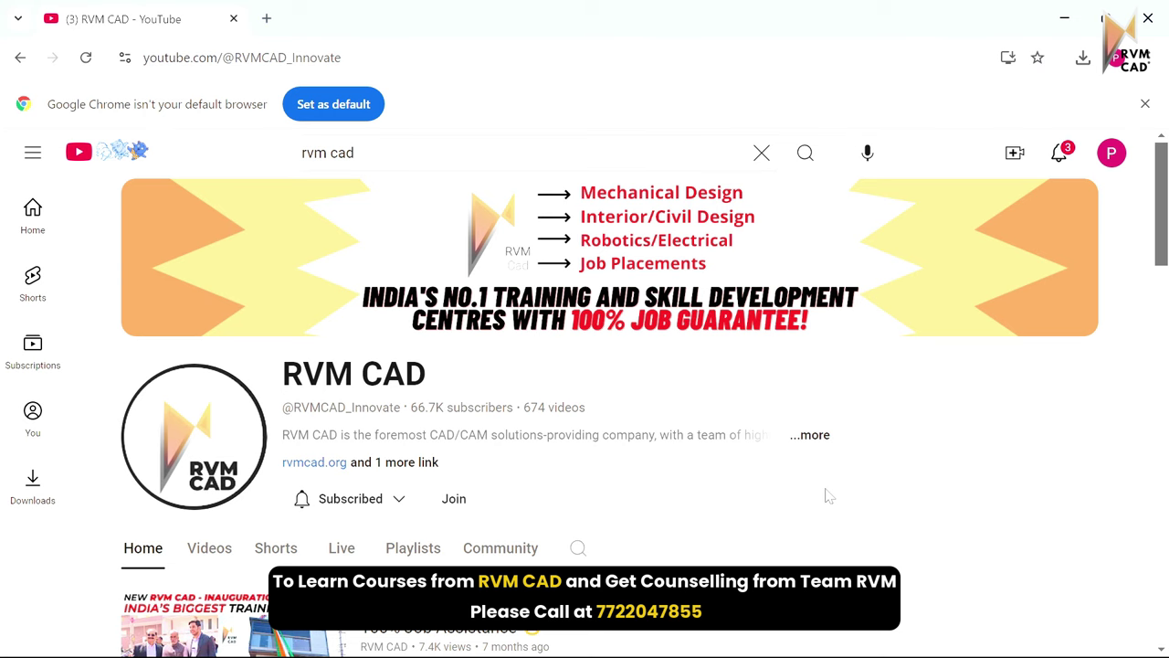
pyautogui.click(1064, 18)
pyautogui.moveTo(699, 636)
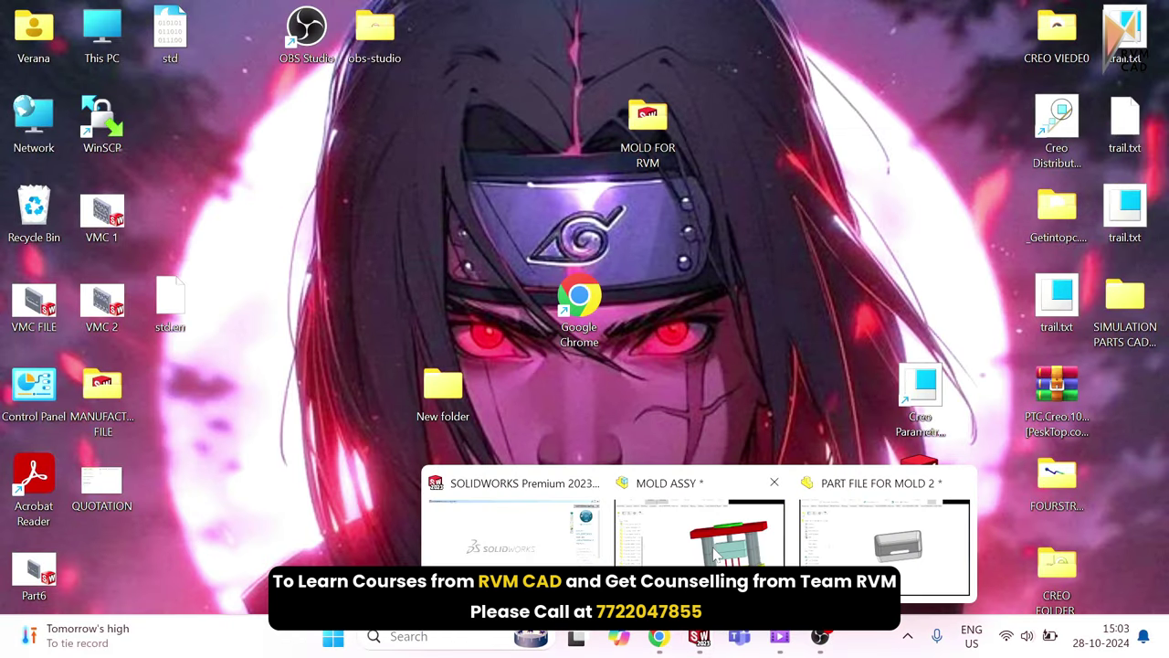
# Step: View the MOLD ASSY assembly from another angle, then save the PART FILE FOR MOLD 2 part
pyautogui.click(718, 556)
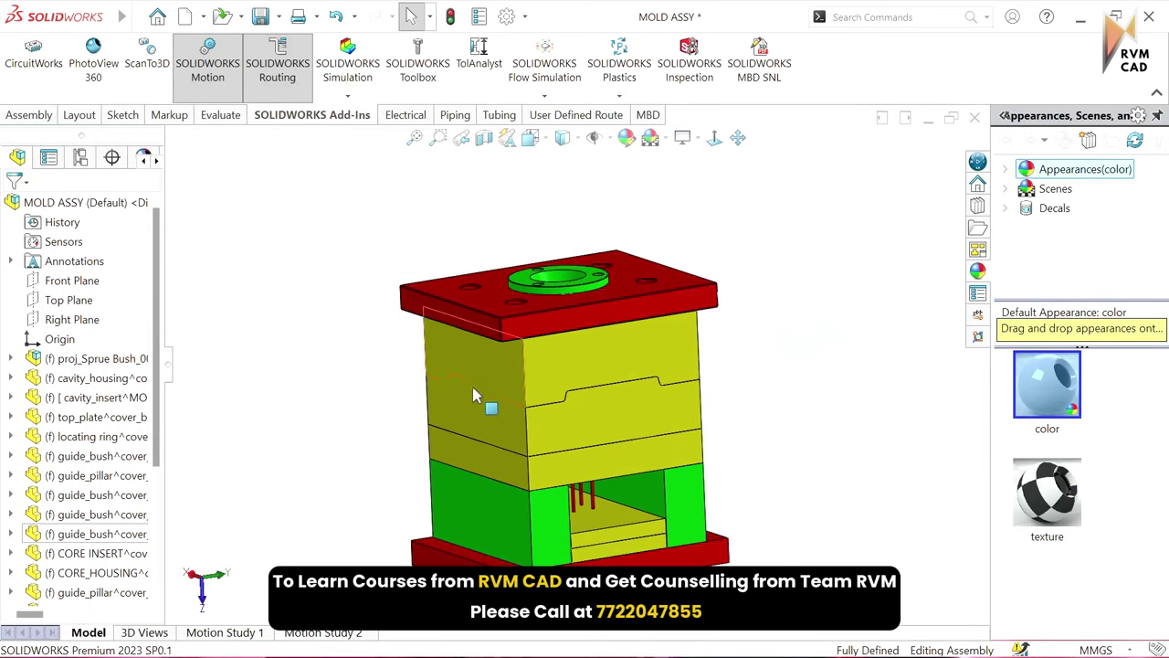
pyautogui.moveTo(555, 335); pyautogui.dragTo(562, 438, button='middle')
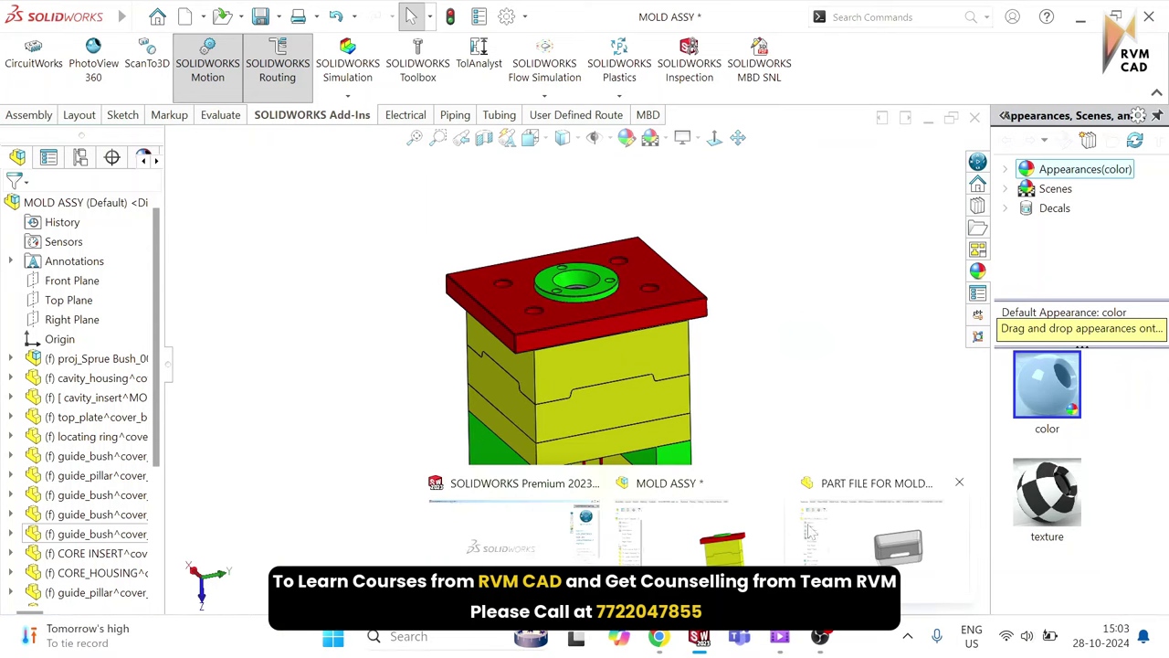
pyautogui.click(861, 532)
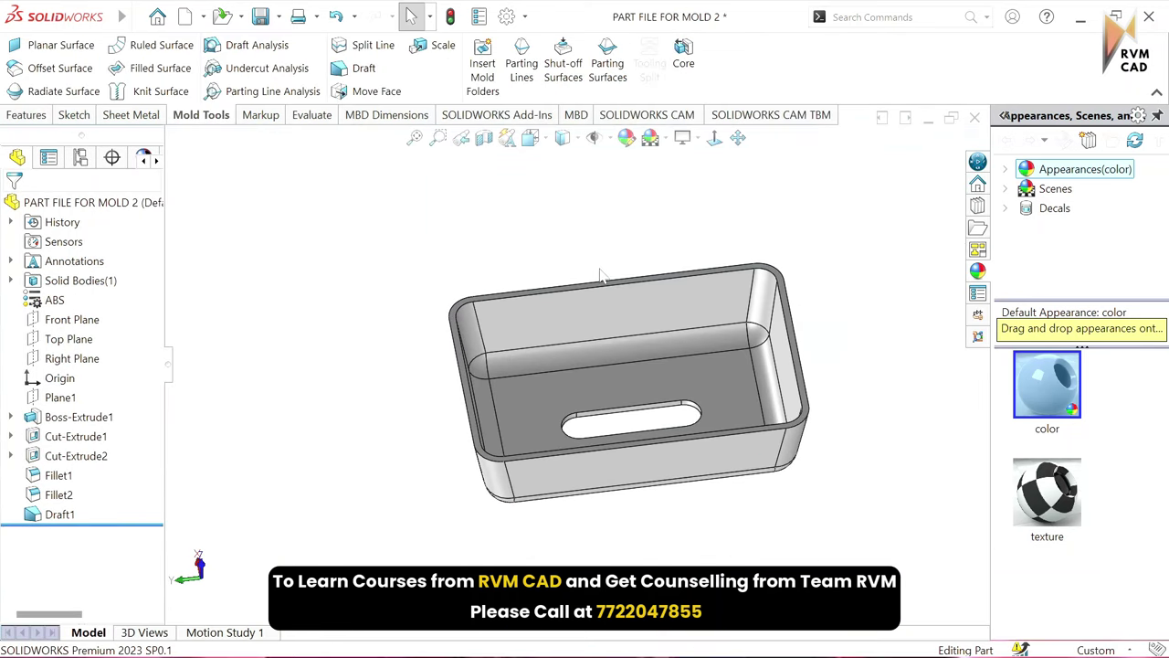
pyautogui.scroll(-3, 633, 292)
pyautogui.hotkey('ctrl', 's')
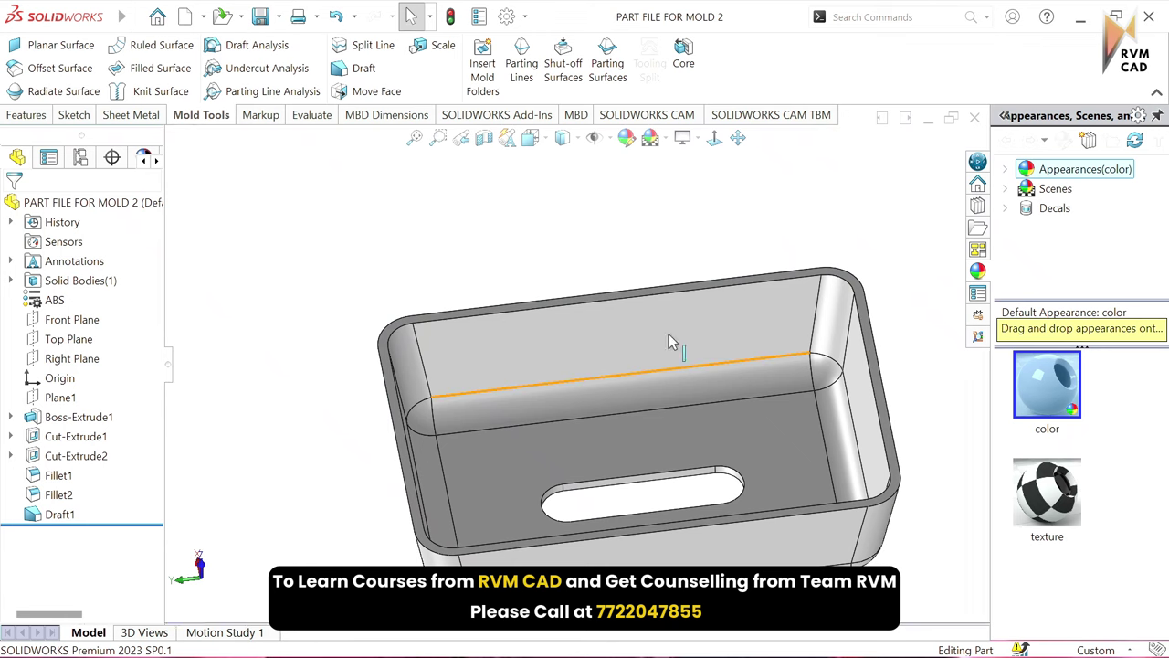
pyautogui.scroll(3, 621, 368)
pyautogui.scroll(-1, 626, 364)
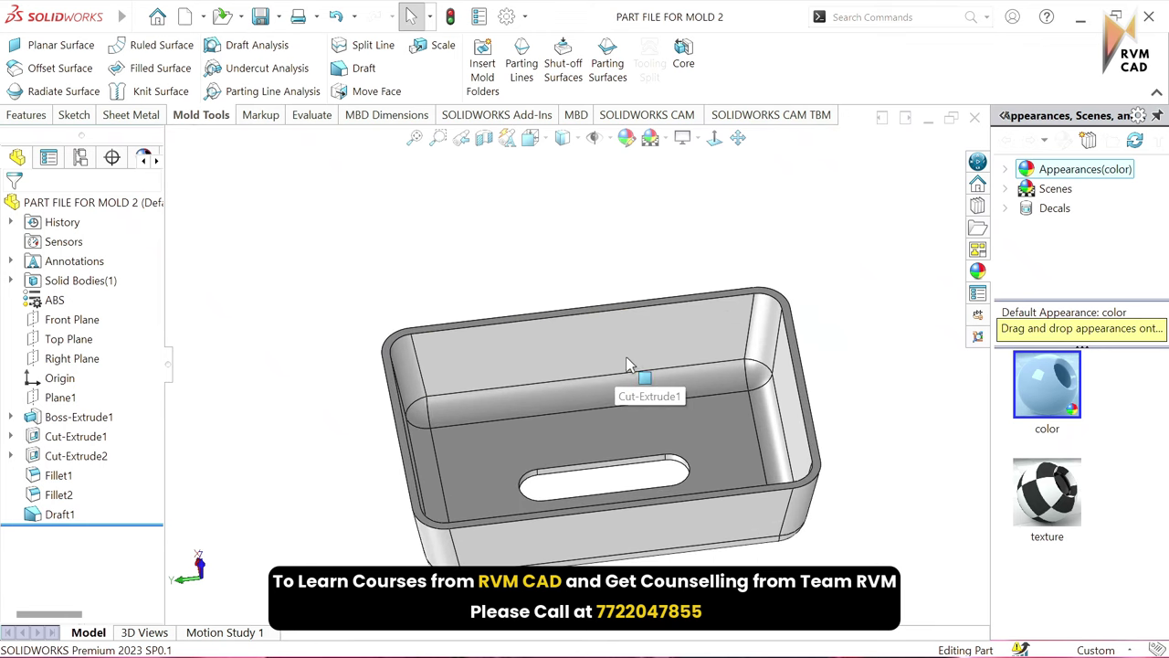
pyautogui.moveTo(699, 636)
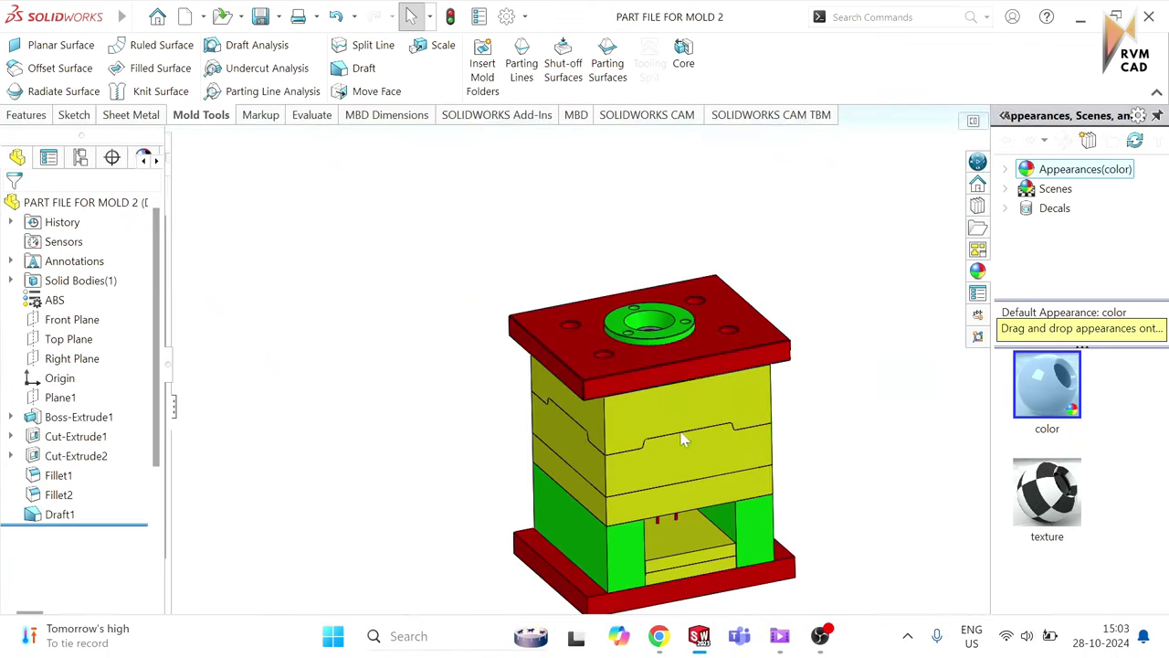
# Step: Put MOLD ASSY in isometric view, then bring the tray part back to the front
pyautogui.click(687, 559)
pyautogui.moveTo(668, 424); pyautogui.dragTo(649, 416, button='middle')
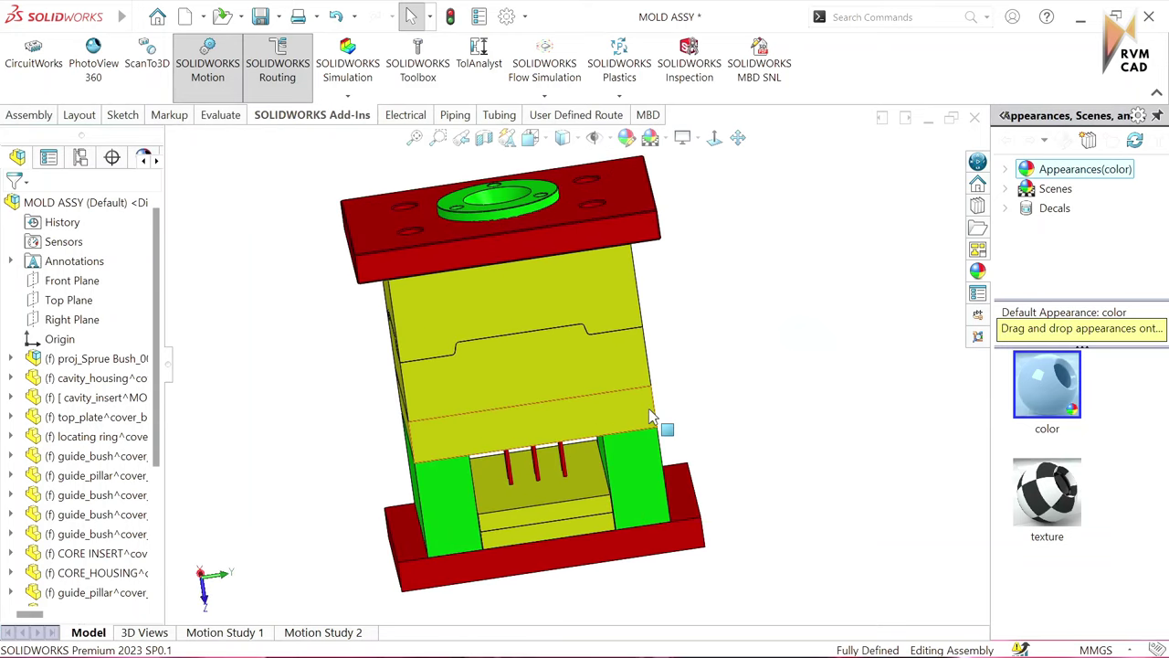
pyautogui.hotkey('ctrl', '7')
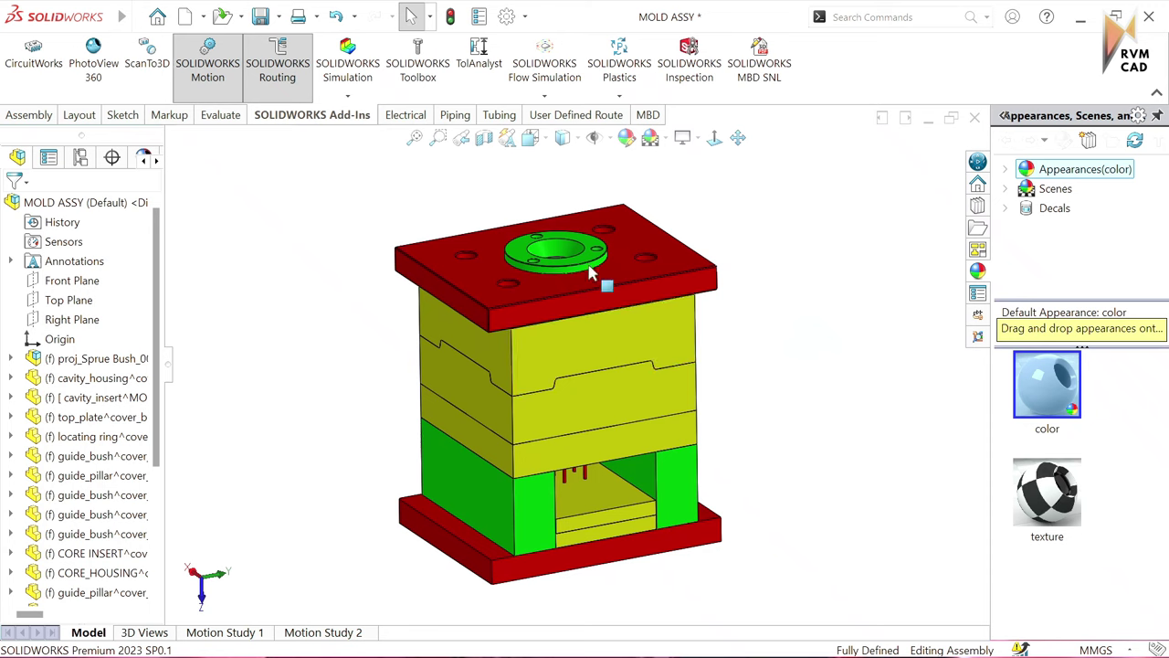
pyautogui.scroll(3, 574, 386)
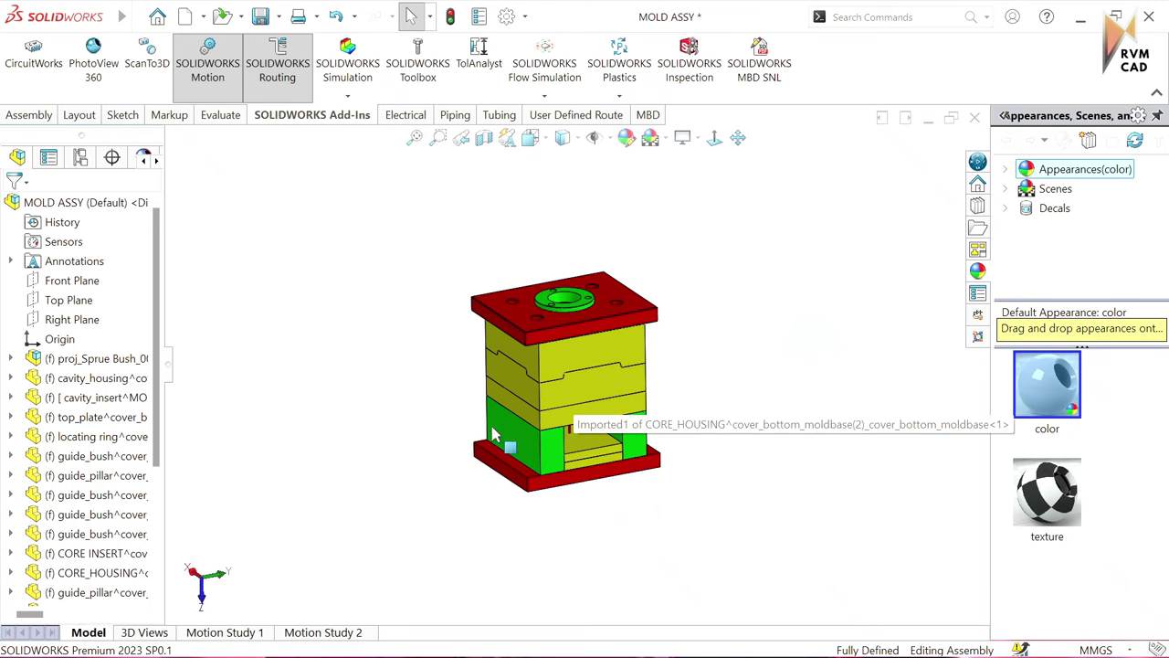
pyautogui.scroll(-2, 557, 398)
pyautogui.scroll(2, 547, 406)
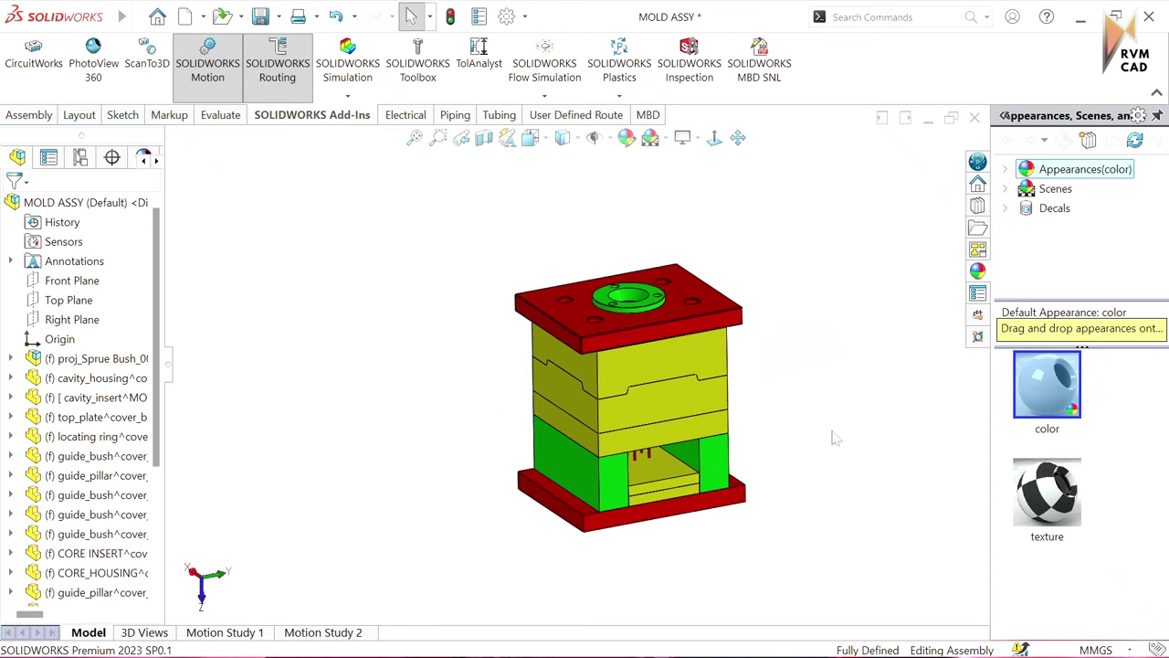
pyautogui.scroll(-2, 566, 384)
pyautogui.scroll(-2, 584, 361)
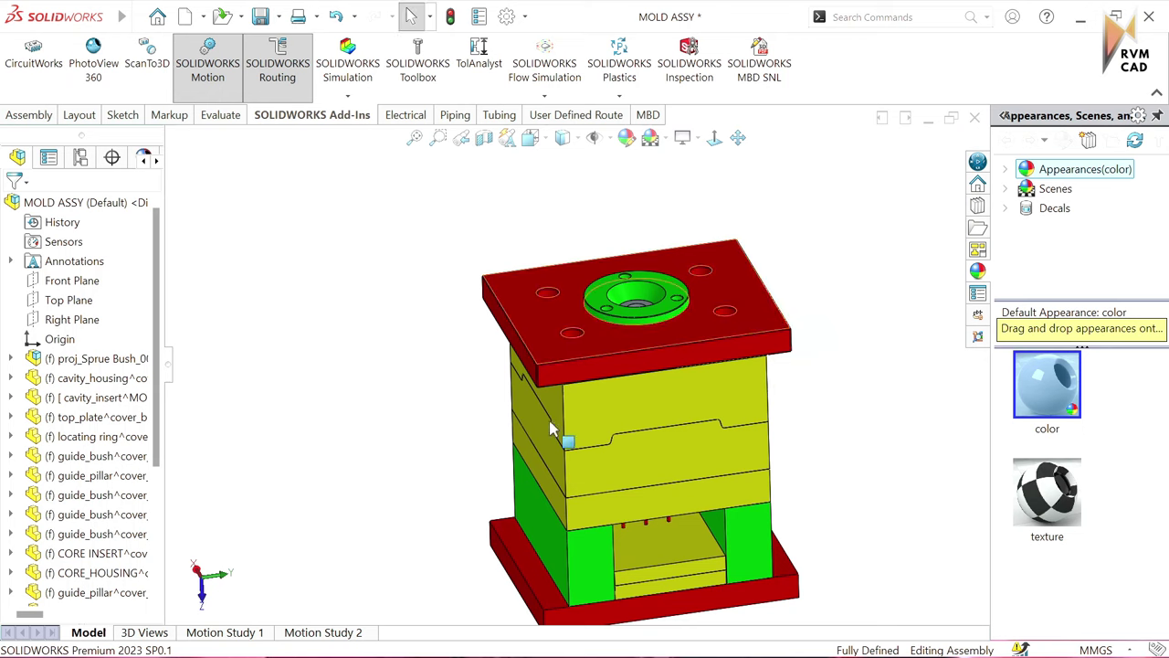
pyautogui.moveTo(699, 636)
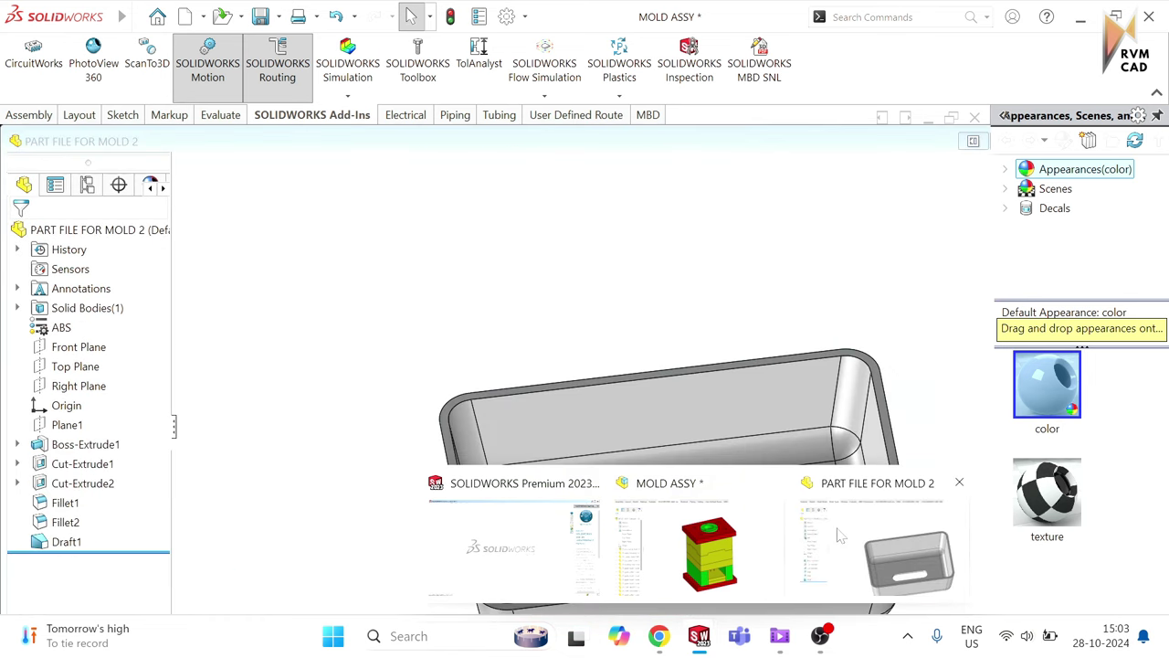
pyautogui.click(881, 548)
pyautogui.scroll(-2, 687, 384)
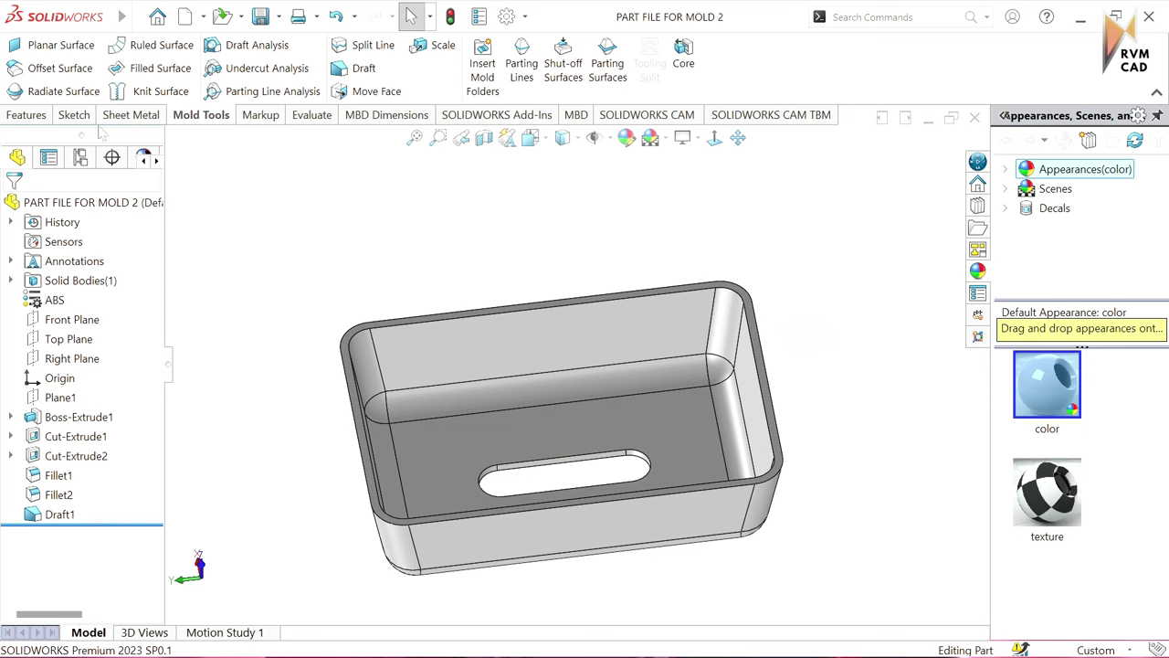
pyautogui.click(41, 122)
pyautogui.rightClick(44, 124)
pyautogui.moveTo(80, 173)
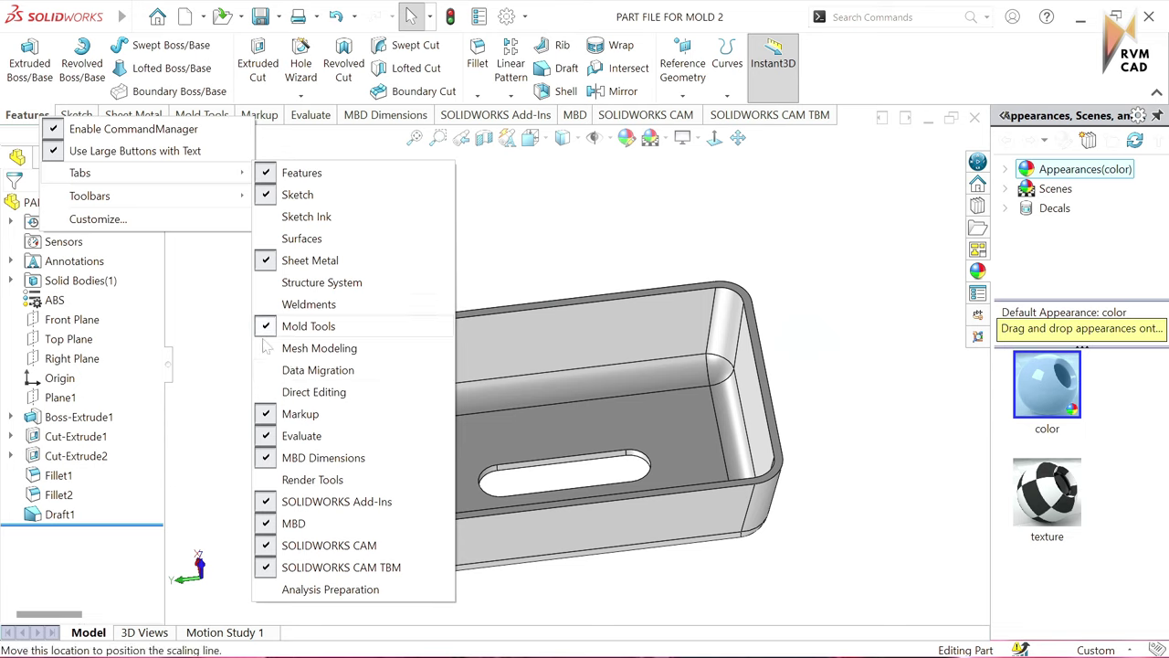
pyautogui.click(507, 239)
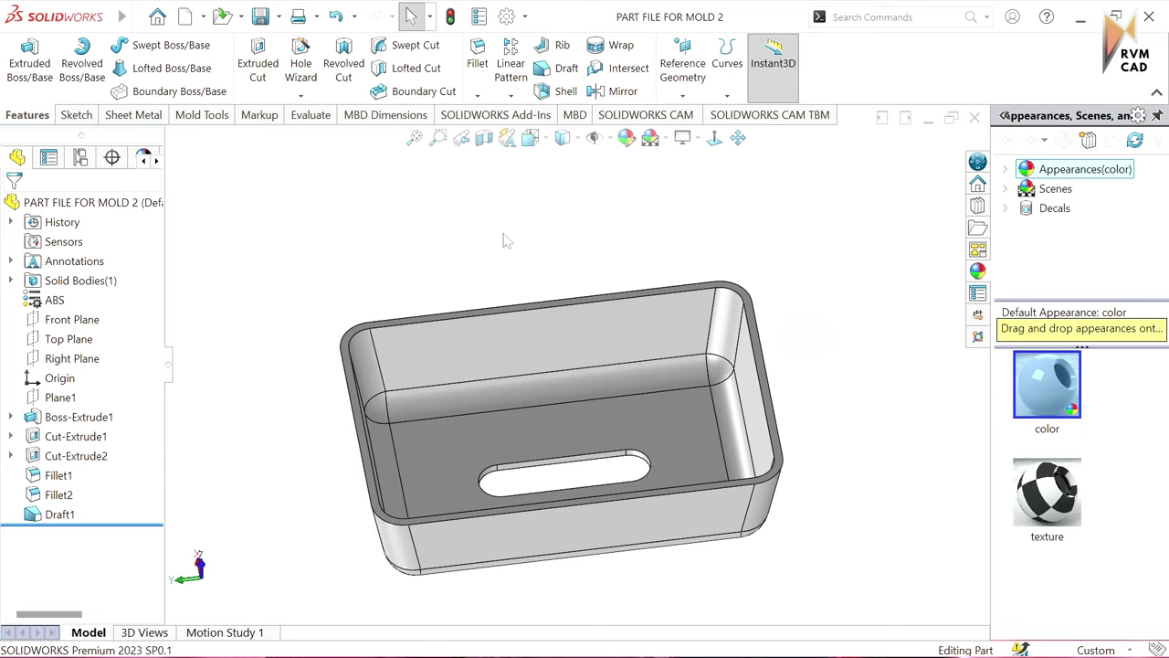
pyautogui.click(199, 120)
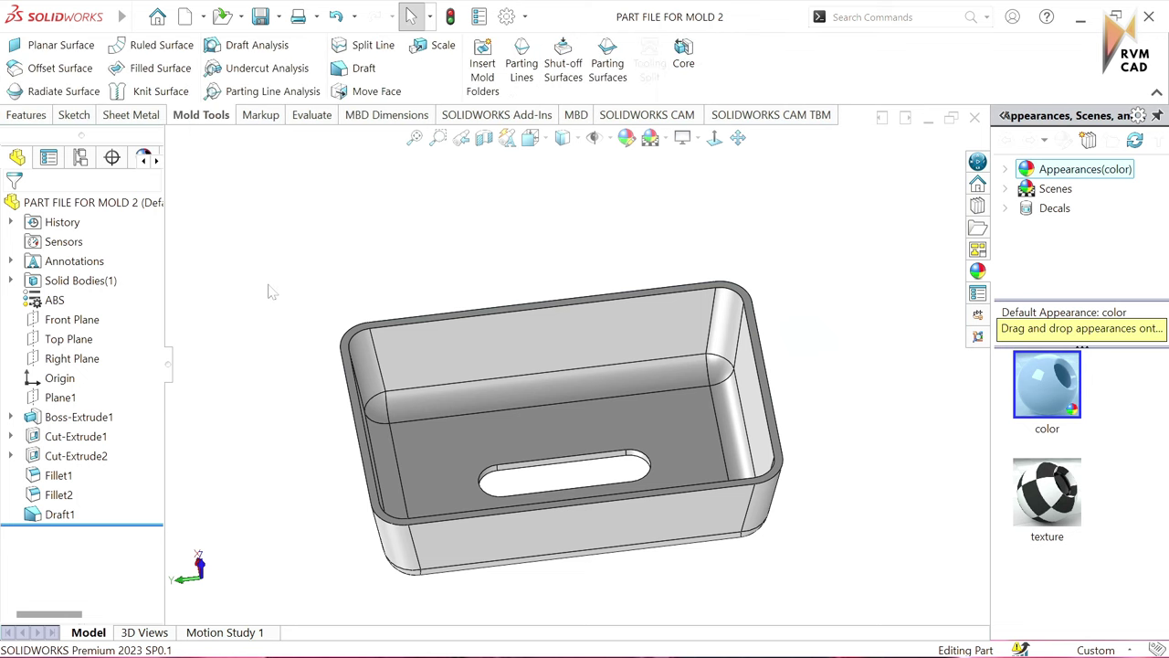
pyautogui.scroll(2, 813, 363)
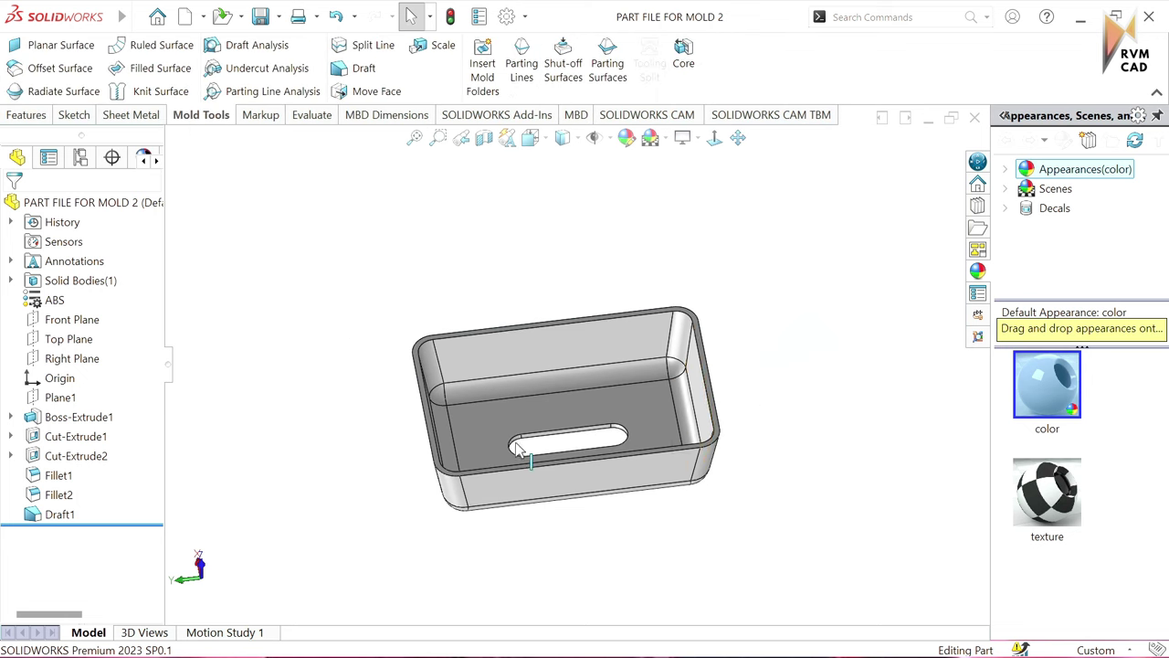
pyautogui.scroll(-4, 521, 452)
pyautogui.moveTo(484, 412)
pyautogui.mouseDown(button='middle')
pyautogui.moveTo(492, 448)
pyautogui.moveTo(388, 279)
pyautogui.mouseUp(button='middle')
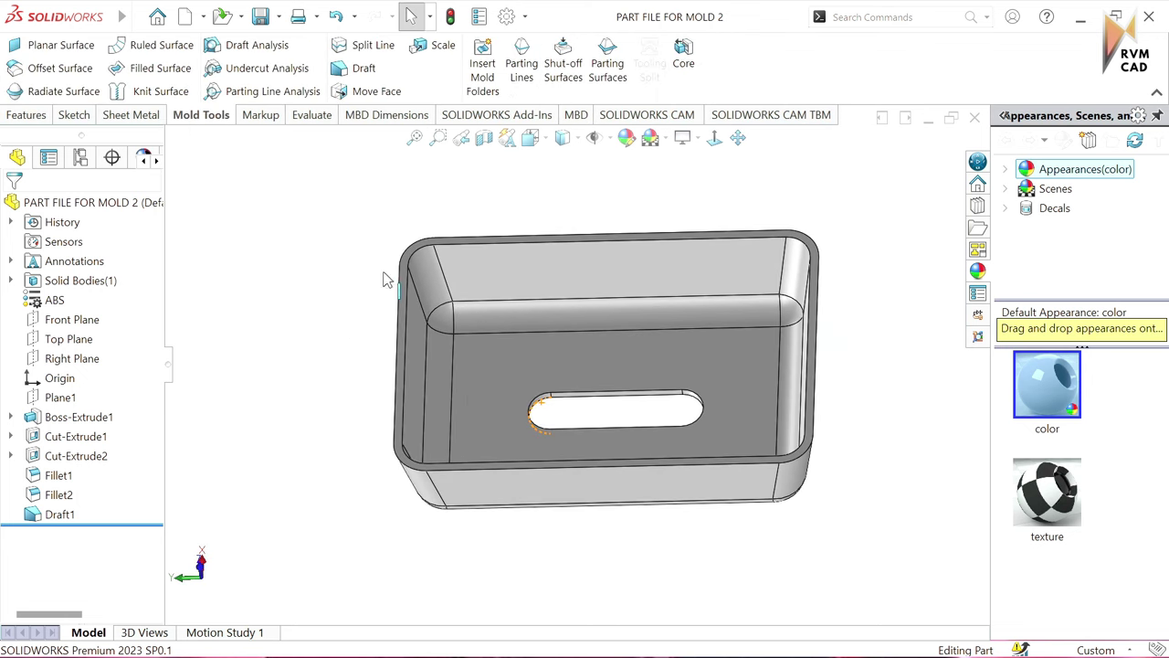
# Step: Run Draft Analysis on the tray with draft angle 1 and the rim face as pull direction
pyautogui.click(257, 45)
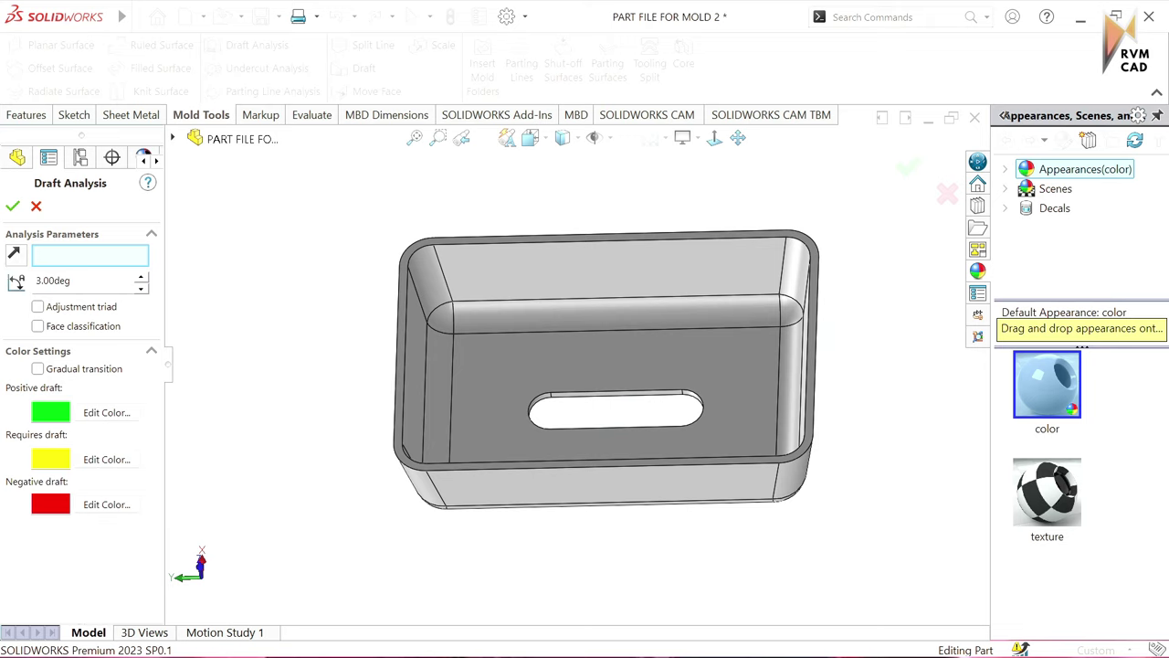
pyautogui.moveTo(71, 280); pyautogui.dragTo(35, 280)
pyautogui.write('1')
pyautogui.scroll(-3, 438, 255)
pyautogui.click(466, 261)
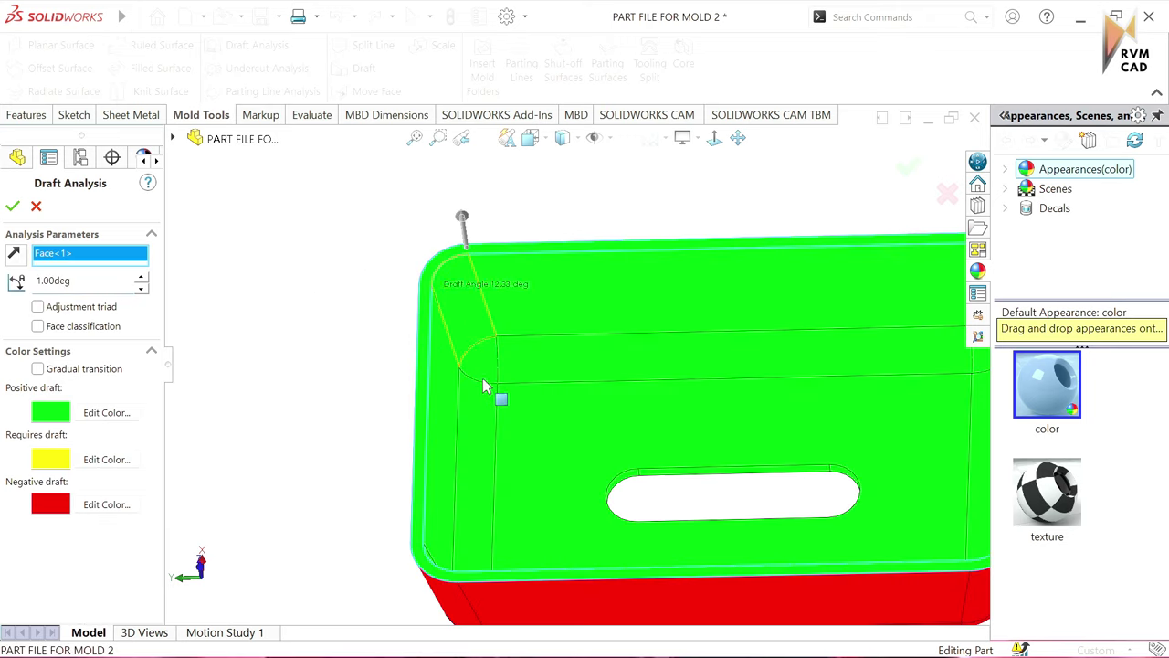
pyautogui.scroll(5, 585, 411)
# Step: Inspect the green and red draft colours around the tray and slot, then cancel the analysis
pyautogui.moveTo(699, 454)
pyautogui.mouseDown(button='middle')
pyautogui.moveTo(687, 407)
pyautogui.moveTo(503, 371)
pyautogui.moveTo(589, 432)
pyautogui.moveTo(562, 378)
pyautogui.mouseUp(button='middle')
pyautogui.scroll(-2, 504, 371)
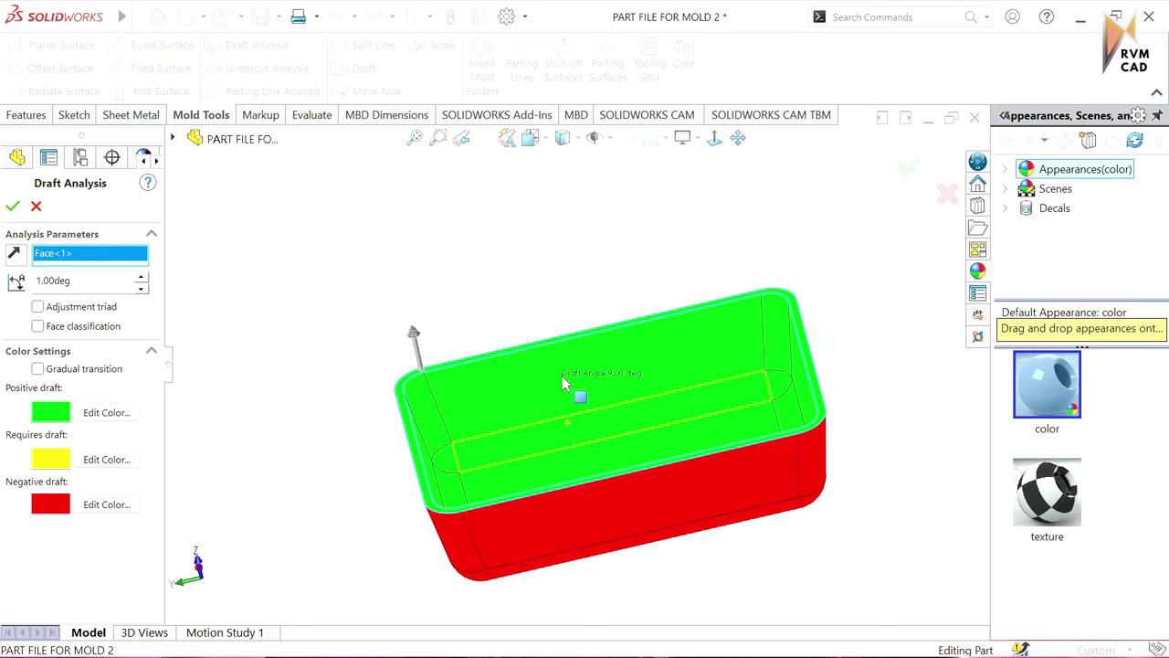
pyautogui.scroll(-3, 561, 376)
pyautogui.moveTo(587, 488); pyautogui.dragTo(608, 474, button='middle')
pyautogui.scroll(3, 608, 475)
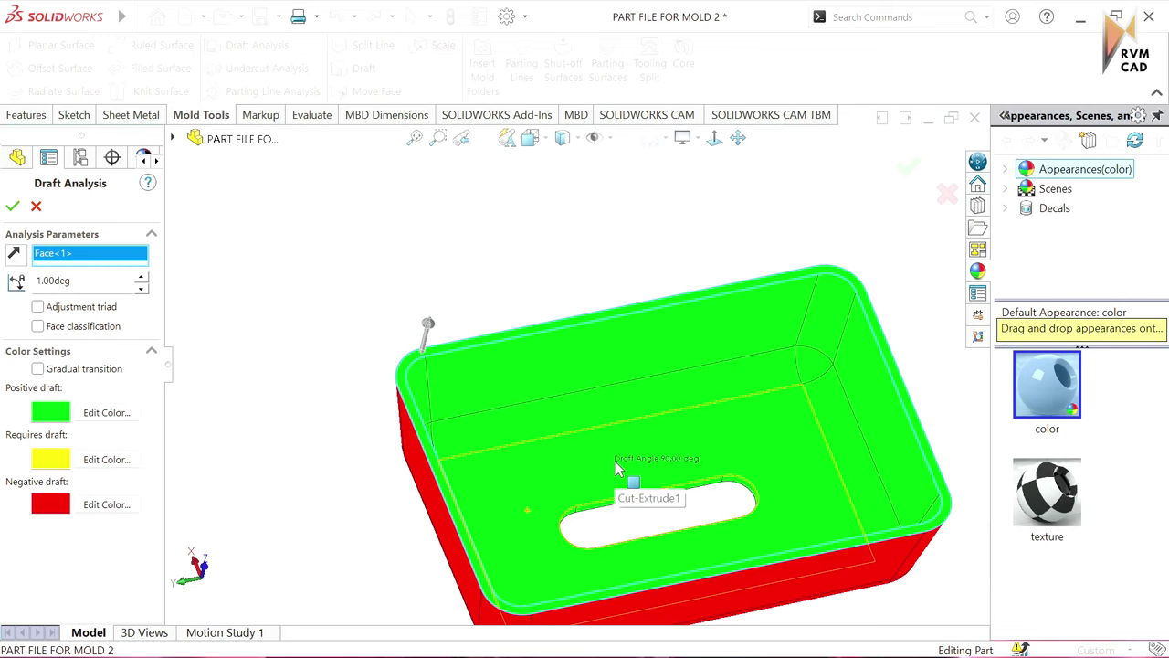
pyautogui.scroll(2, 615, 469)
pyautogui.scroll(-1, 721, 461)
pyautogui.scroll(-1, 706, 447)
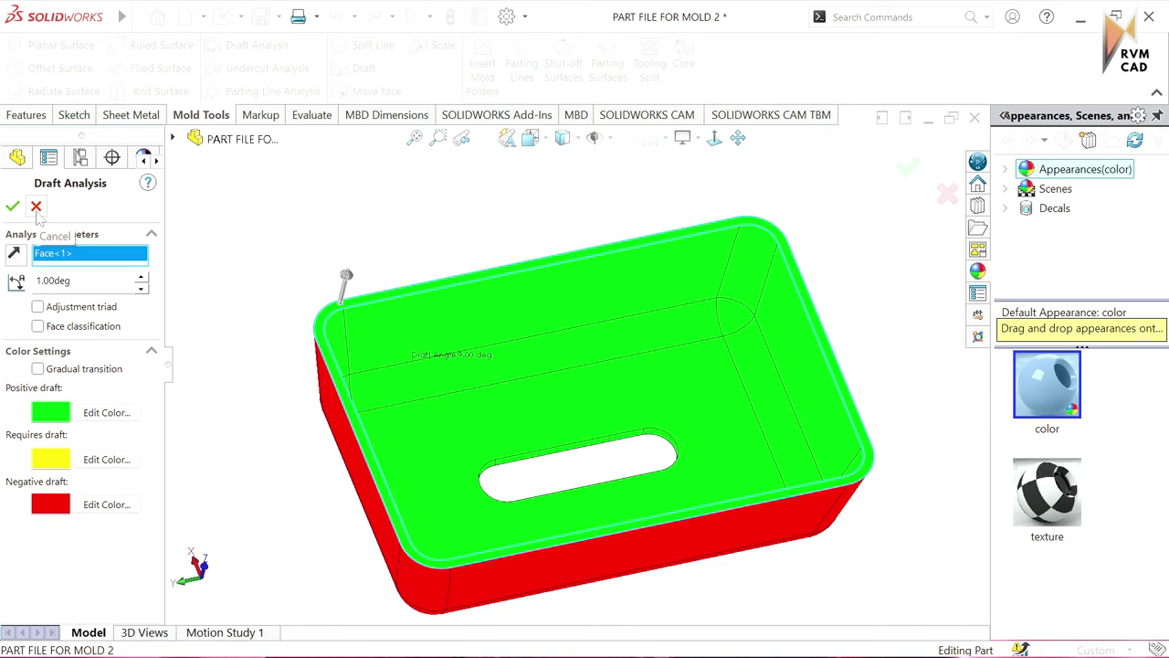
pyautogui.click(37, 208)
# Step: Apply a uniform scale about the centroid to the tray with the entered shrink factor
pyautogui.scroll(2, 407, 256)
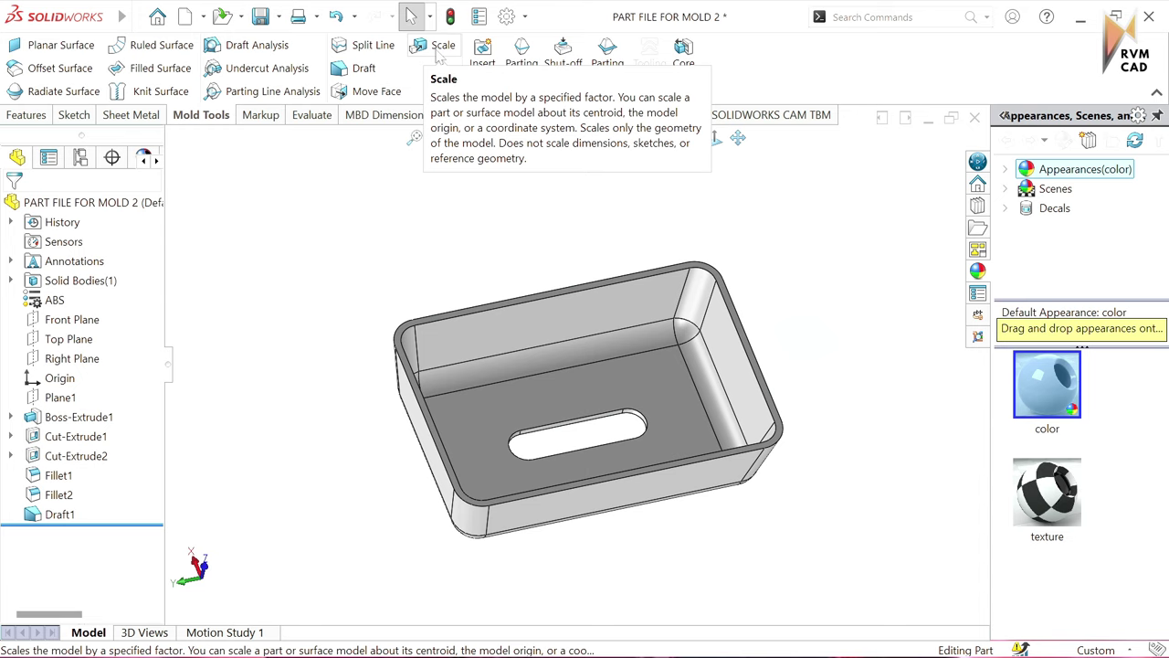
pyautogui.click(440, 53)
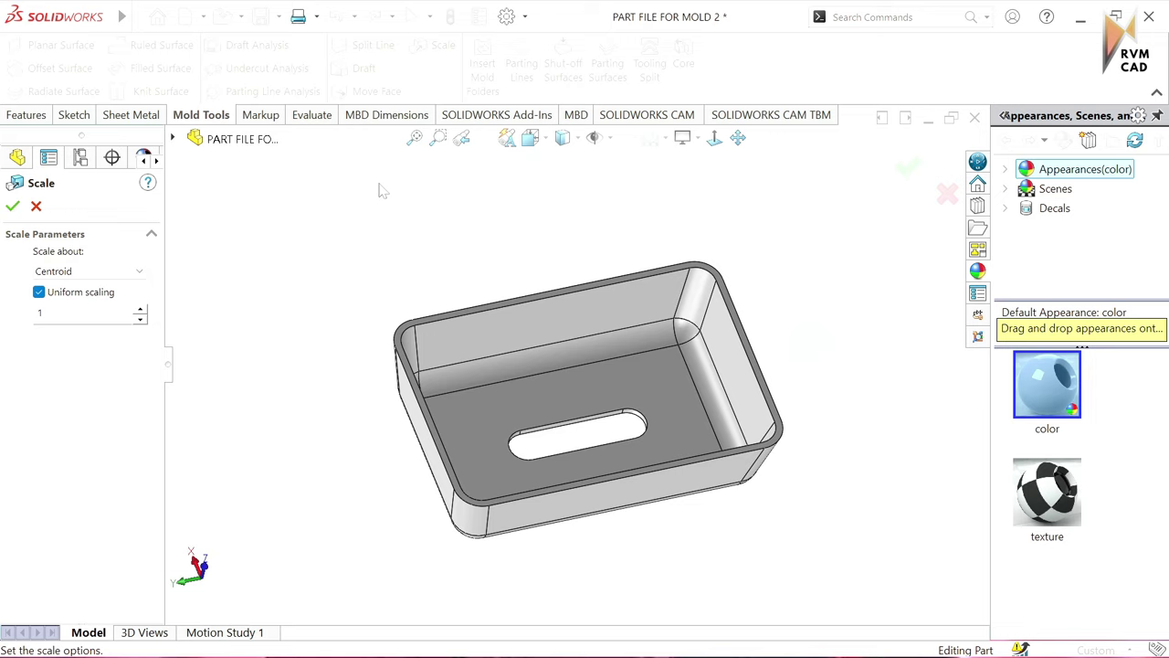
pyautogui.doubleClick(41, 313)
pyautogui.write('1.03')
pyautogui.click(11, 206)
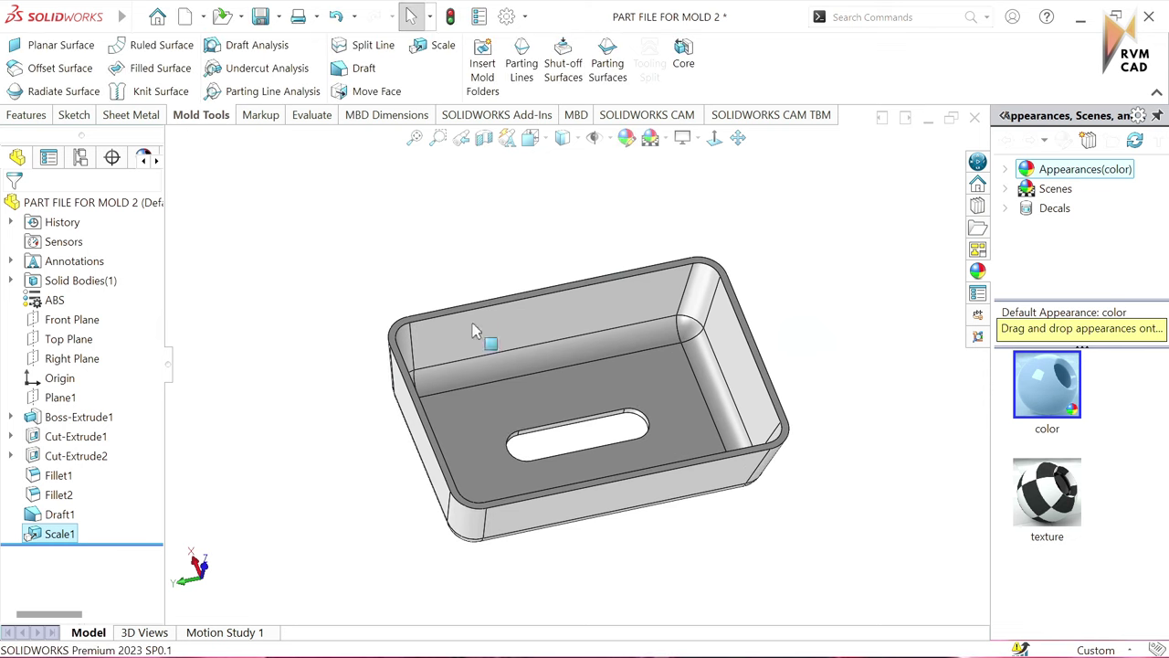
pyautogui.moveTo(474, 330); pyautogui.dragTo(576, 390)
# Step: Start a parting line with the pull direction taken from the tray face
pyautogui.click(386, 199)
pyautogui.scroll(2, 708, 379)
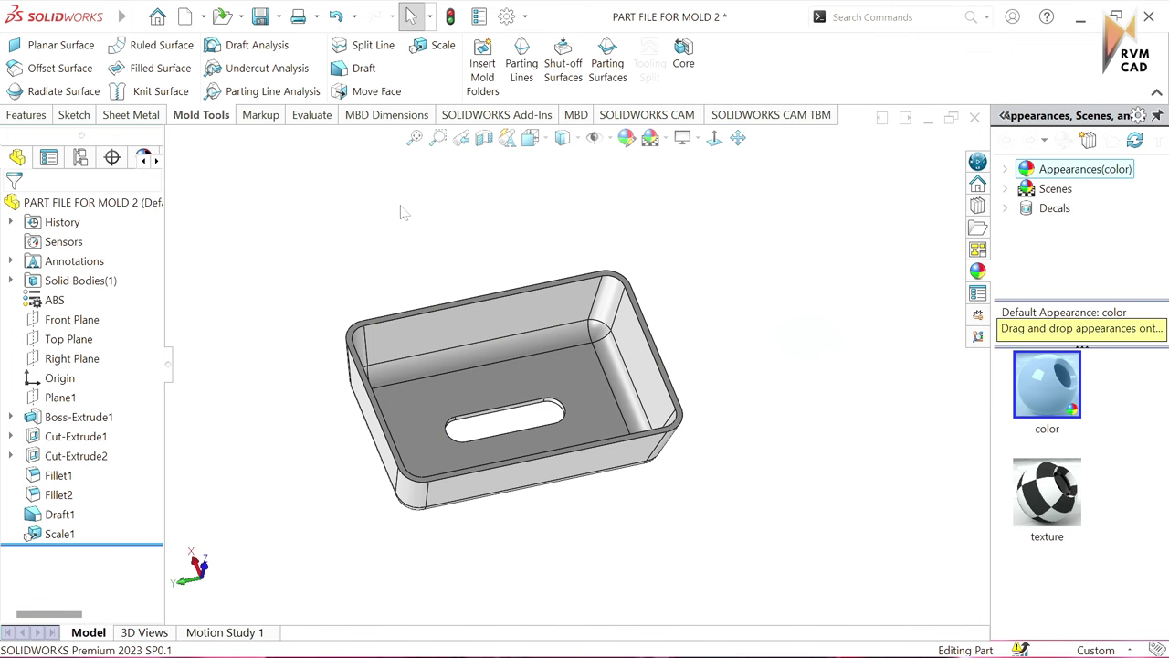
pyautogui.click(525, 78)
pyautogui.scroll(-2, 459, 375)
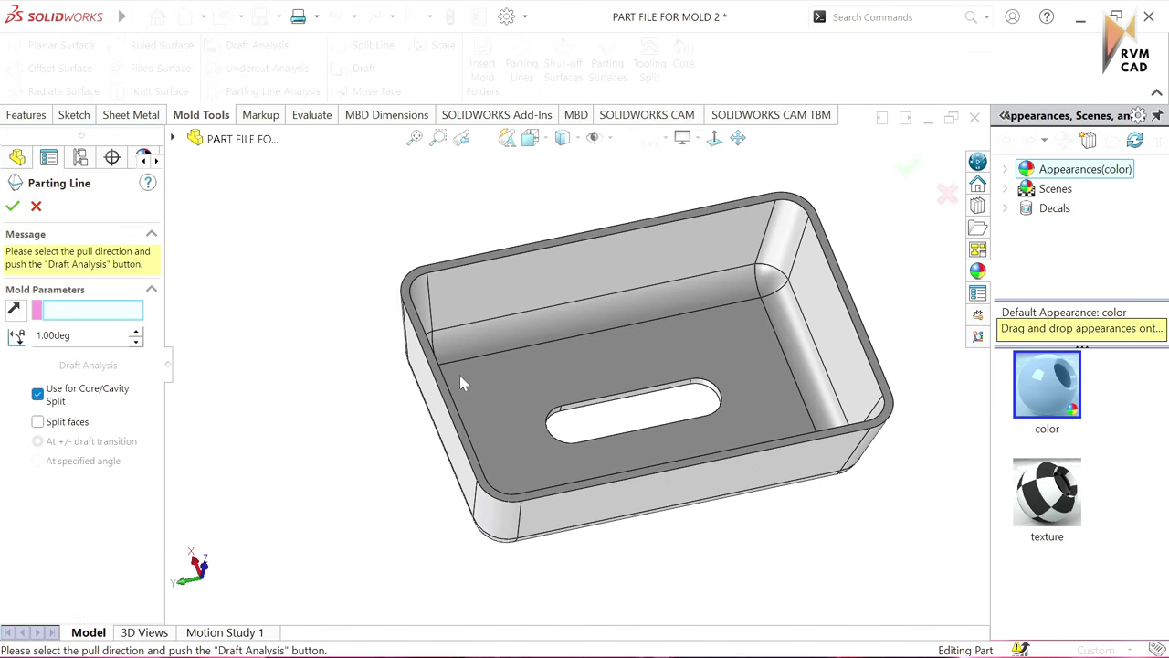
pyautogui.moveTo(460, 374); pyautogui.dragTo(428, 361, button='middle')
pyautogui.scroll(-3, 427, 361)
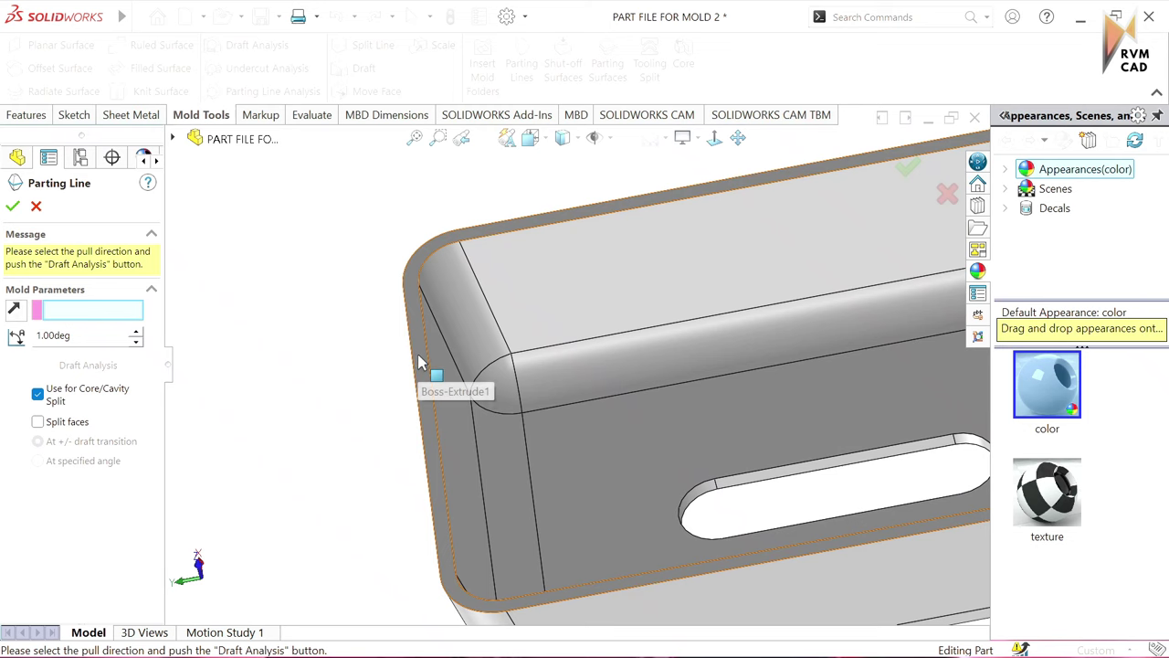
pyautogui.click(420, 362)
pyautogui.scroll(5, 443, 322)
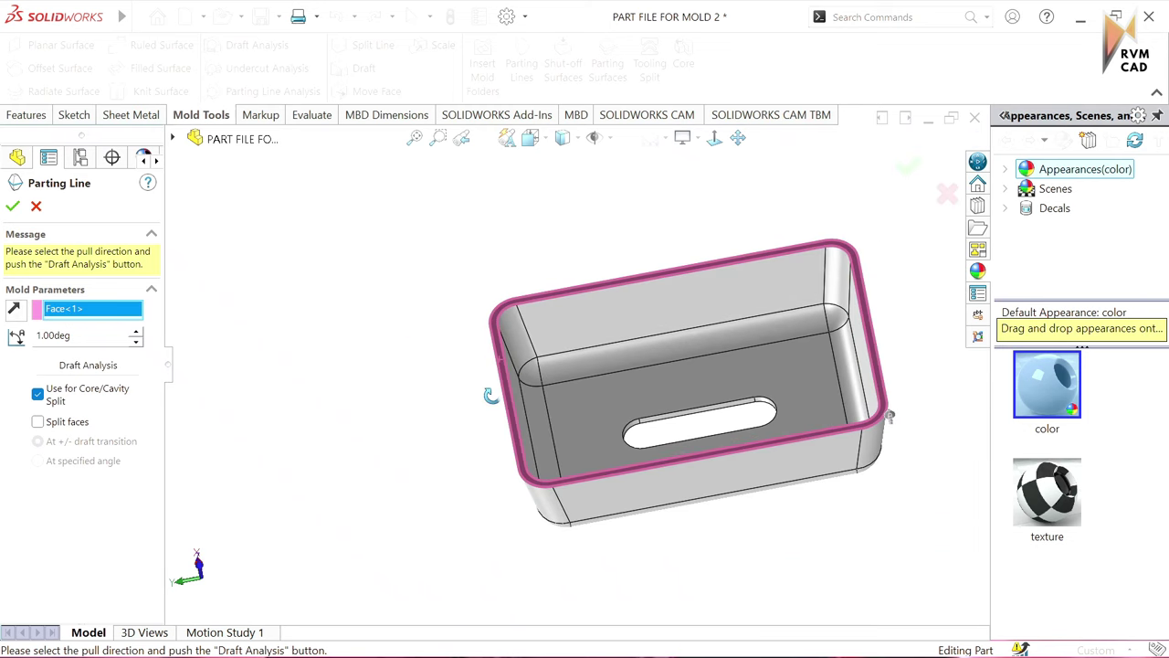
# Step: Run draft analysis to detect candidate parting edges on the tray
pyautogui.moveTo(491, 320)
pyautogui.mouseDown(button='middle')
pyautogui.moveTo(487, 372)
pyautogui.moveTo(816, 359)
pyautogui.mouseUp(button='middle')
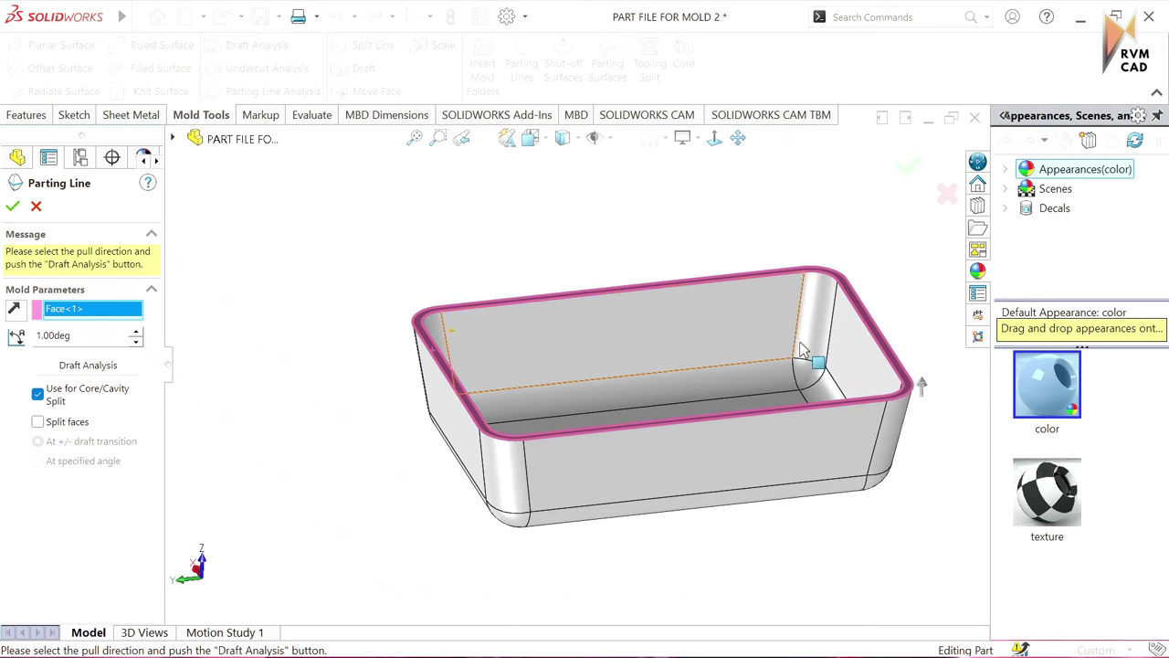
pyautogui.click(128, 366)
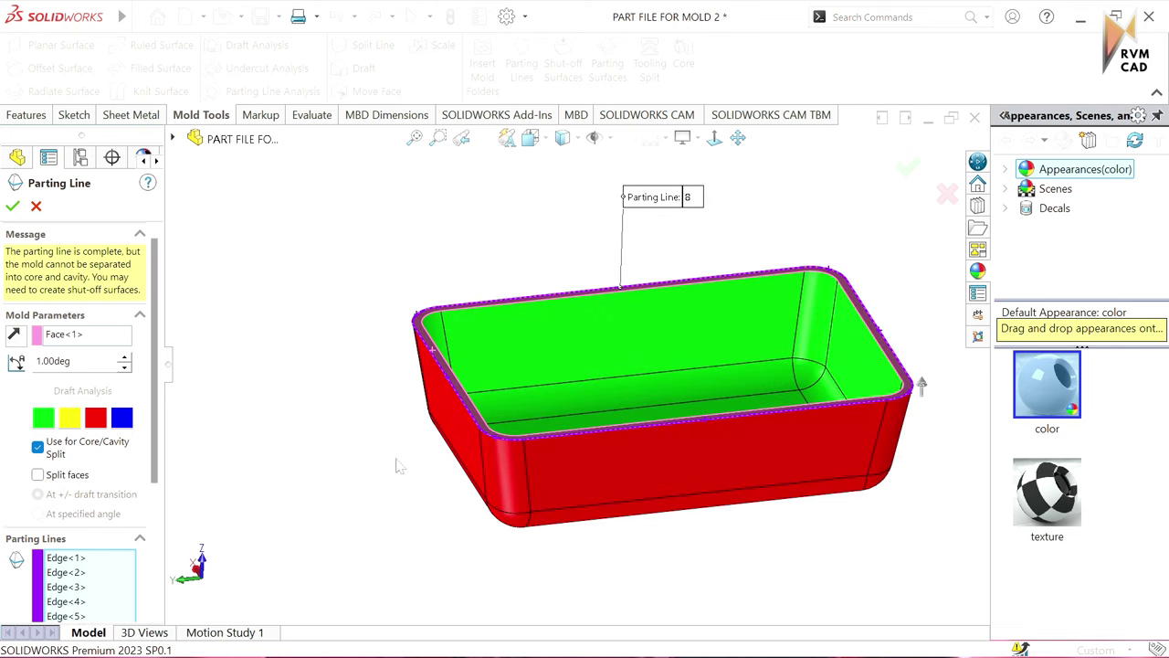
pyautogui.moveTo(443, 457); pyautogui.dragTo(527, 460, button='middle')
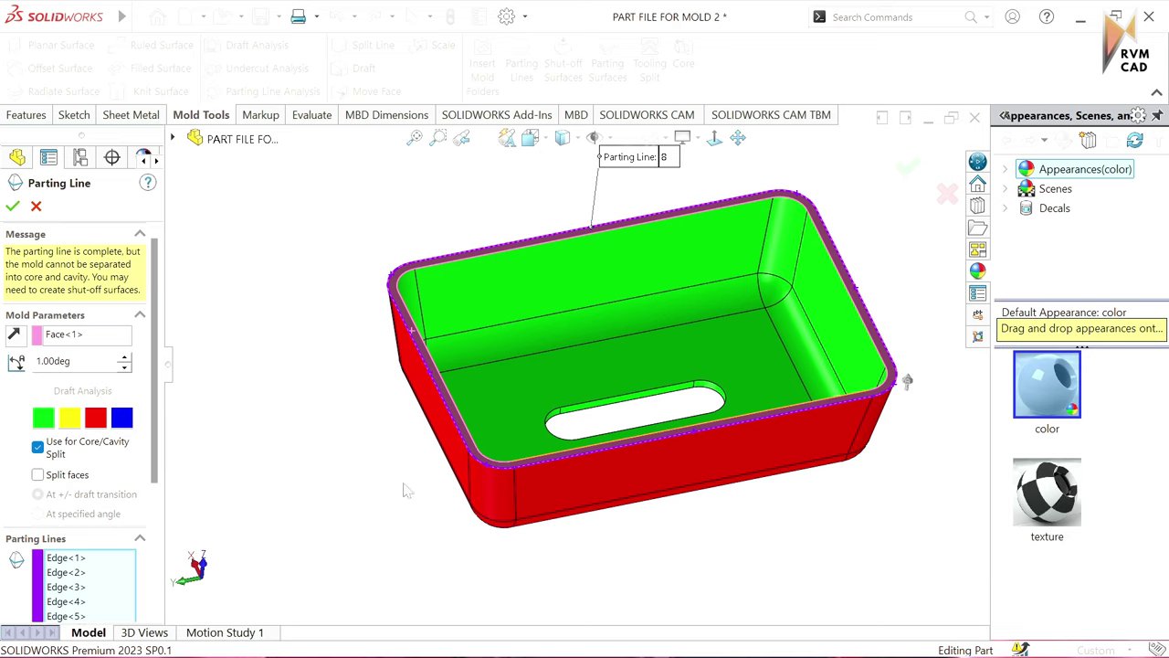
pyautogui.scroll(-2, 87, 416)
pyautogui.scroll(-2, 87, 415)
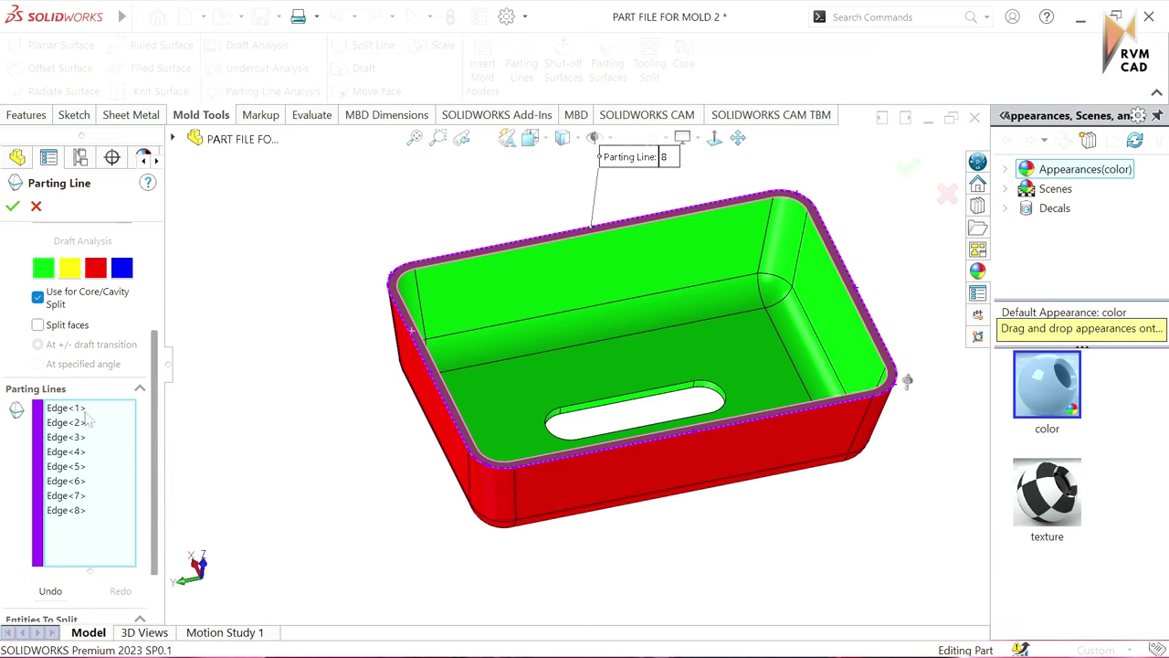
# Step: Clear the auto-found edges and pick the left, back and right rim edges
pyautogui.rightClick(89, 466)
pyautogui.click(114, 468)
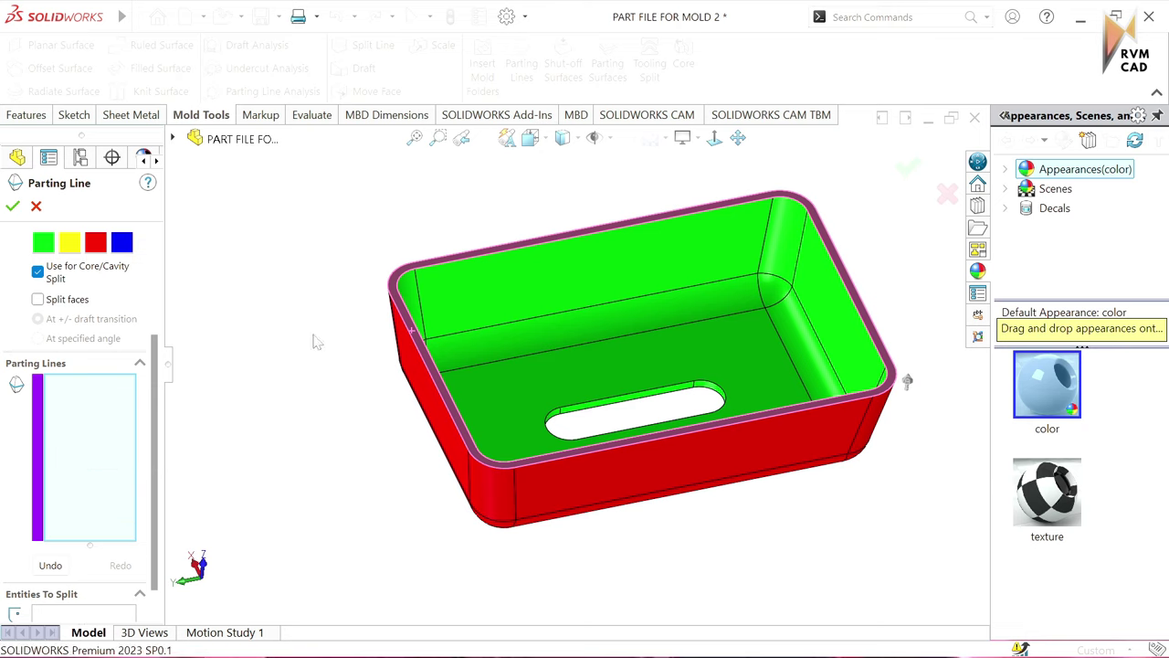
pyautogui.click(396, 316)
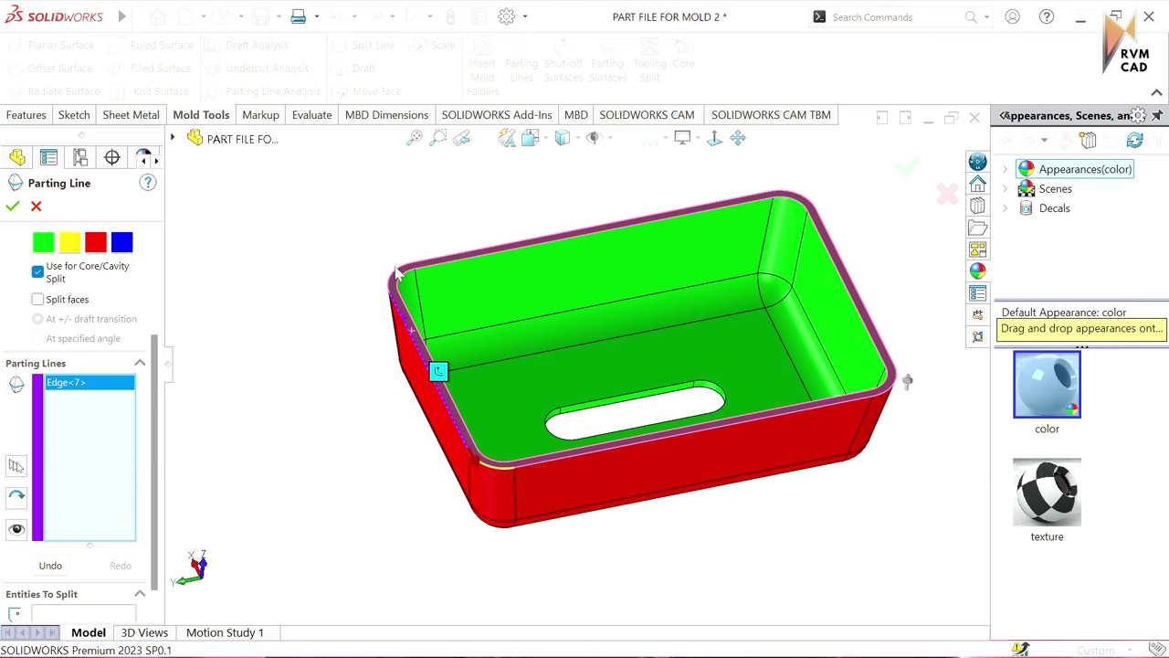
pyautogui.click(396, 276)
pyautogui.click(466, 253)
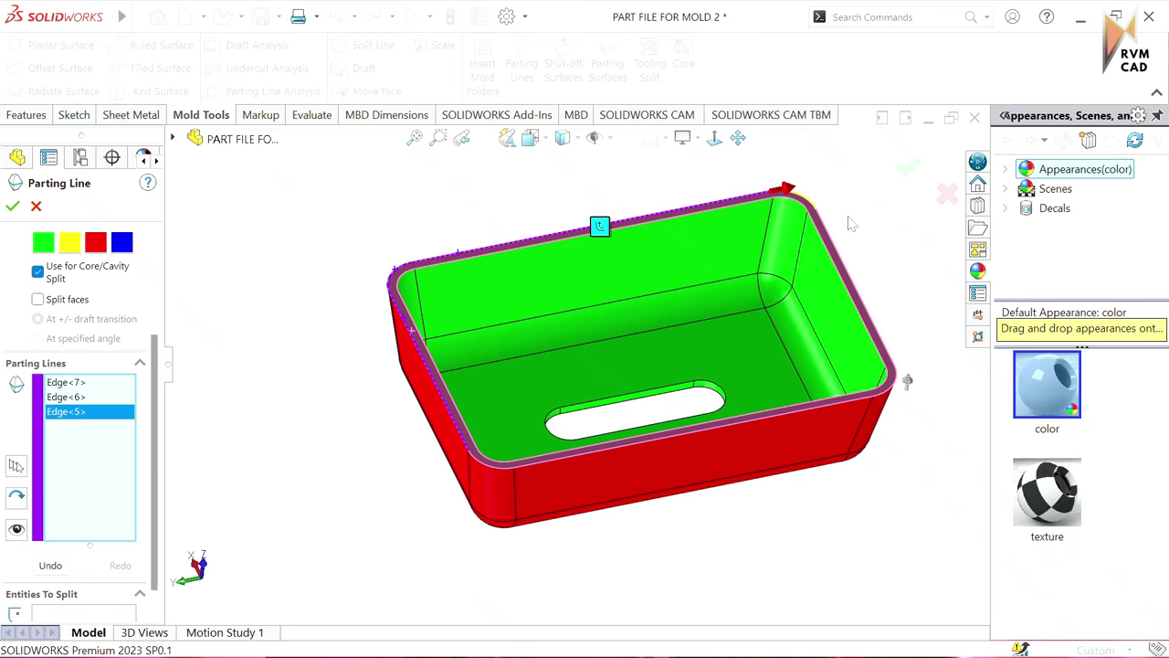
pyautogui.click(786, 190)
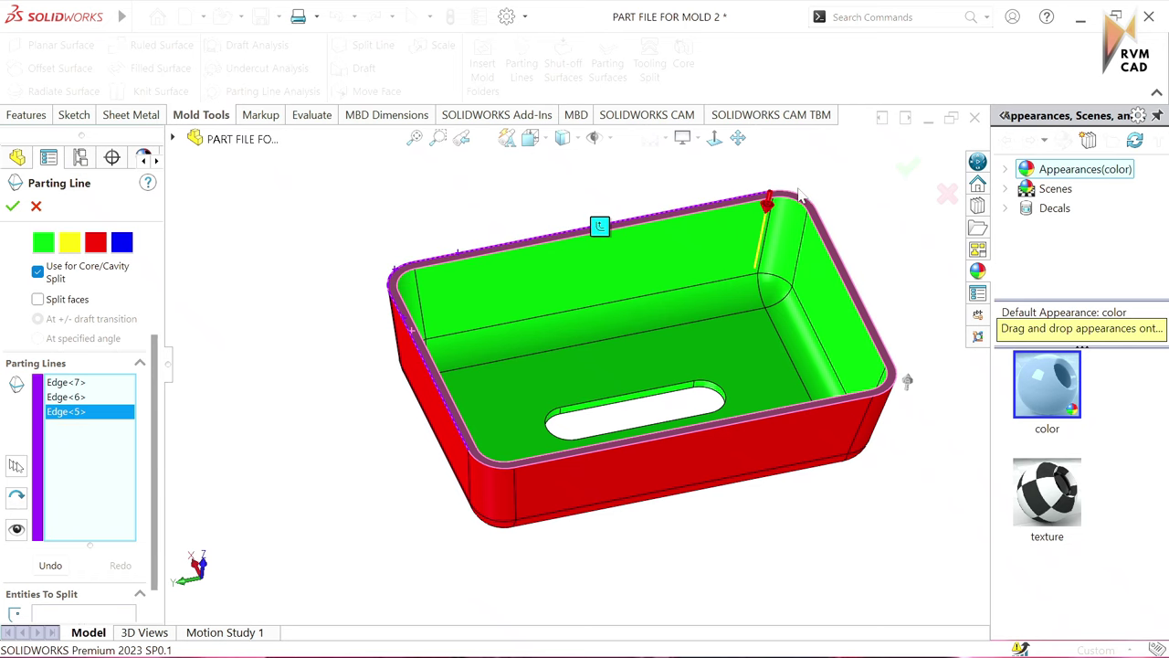
pyautogui.click(800, 203)
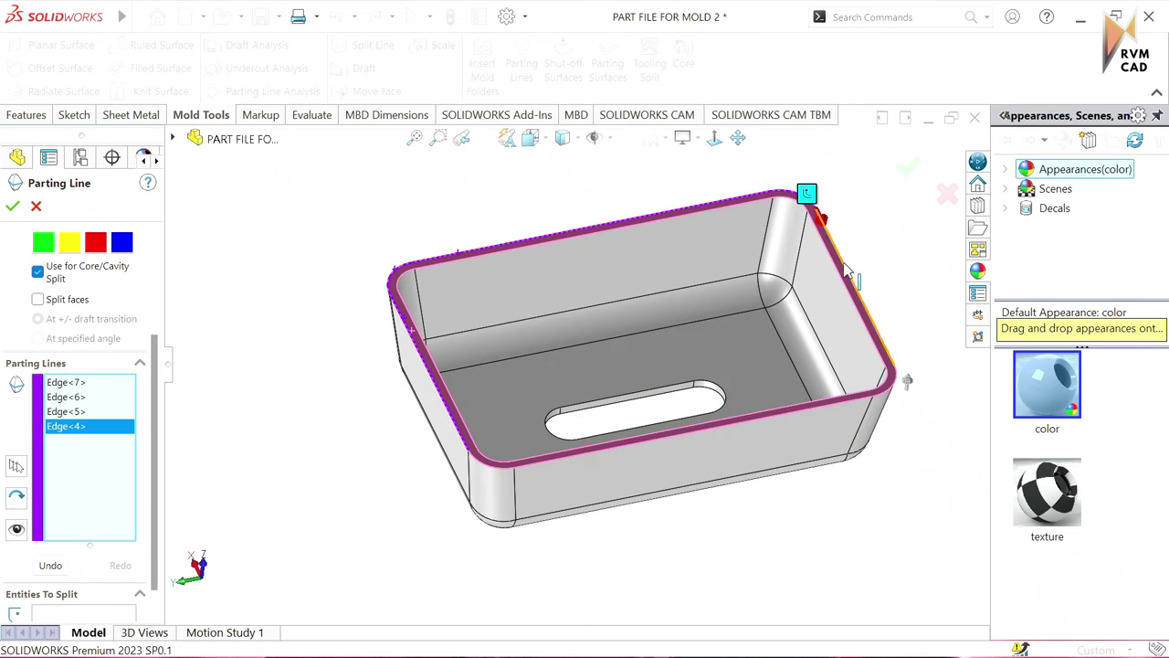
pyautogui.click(873, 315)
# Step: Add the front-right, front and front-left corner edges to close the eight-edge loop
pyautogui.scroll(-2, 891, 388)
pyautogui.scroll(-2, 891, 388)
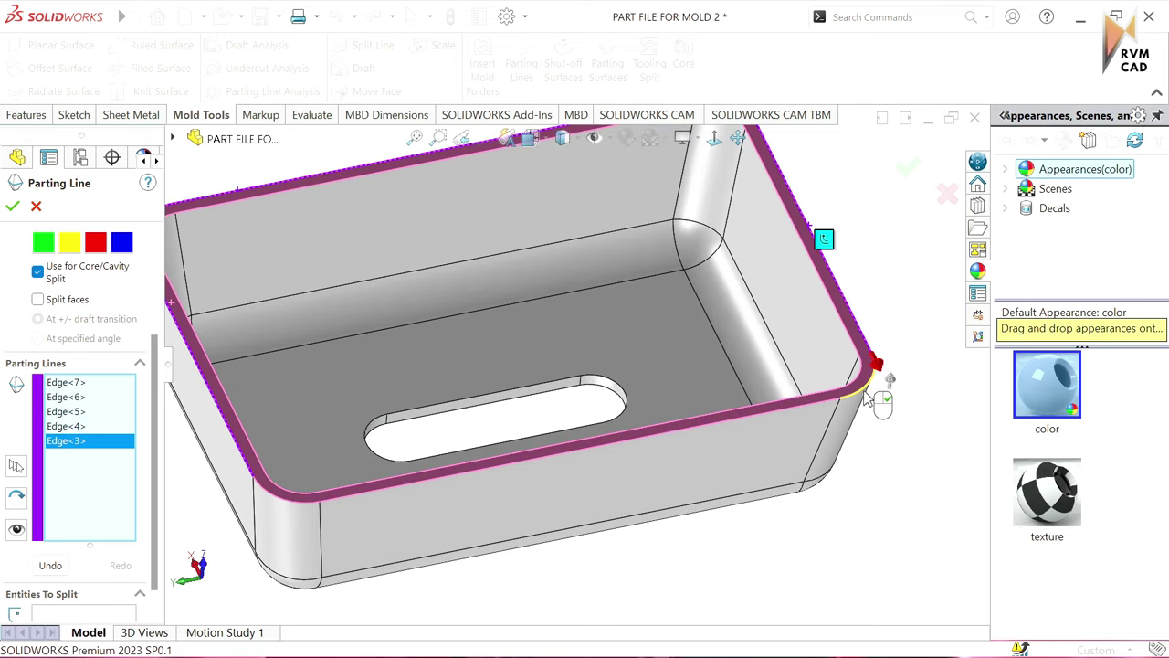
pyautogui.click(863, 398)
pyautogui.click(811, 413)
pyautogui.scroll(3, 356, 475)
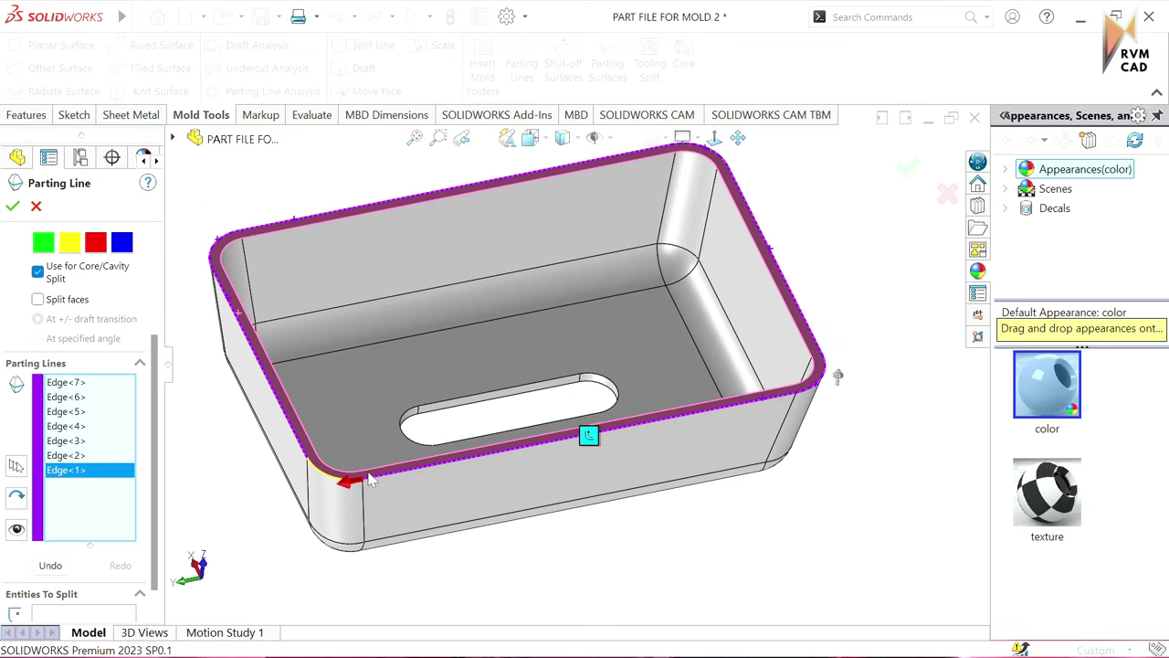
pyautogui.scroll(-3, 347, 473)
pyautogui.click(347, 473)
pyautogui.scroll(4, 357, 475)
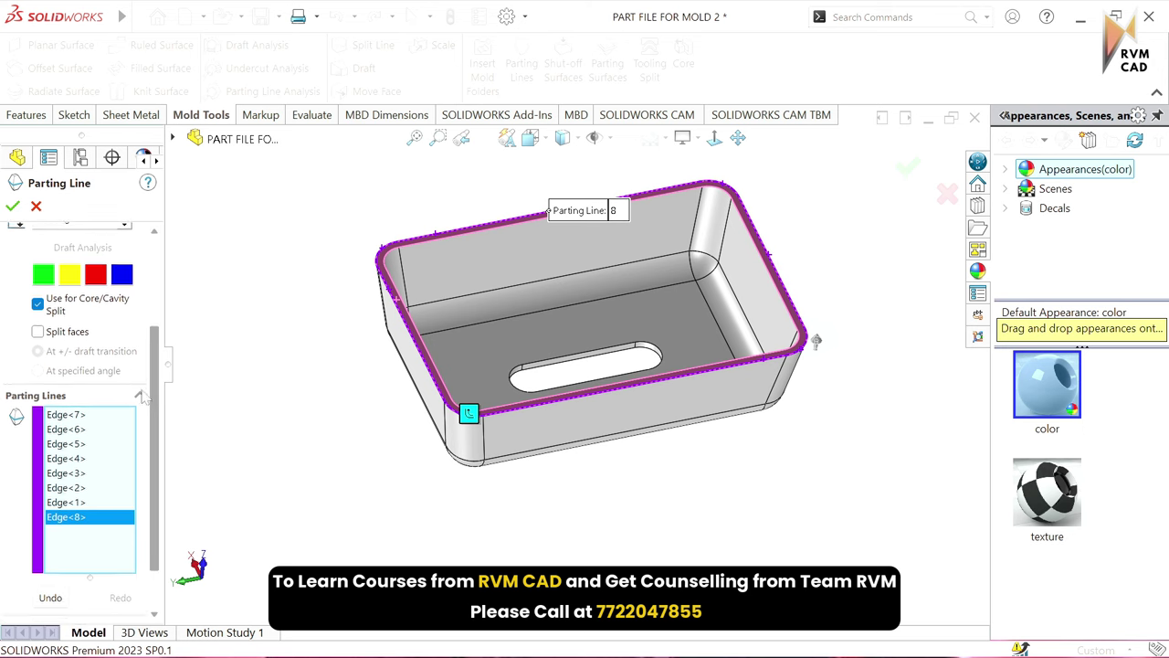
pyautogui.scroll(3, 161, 301)
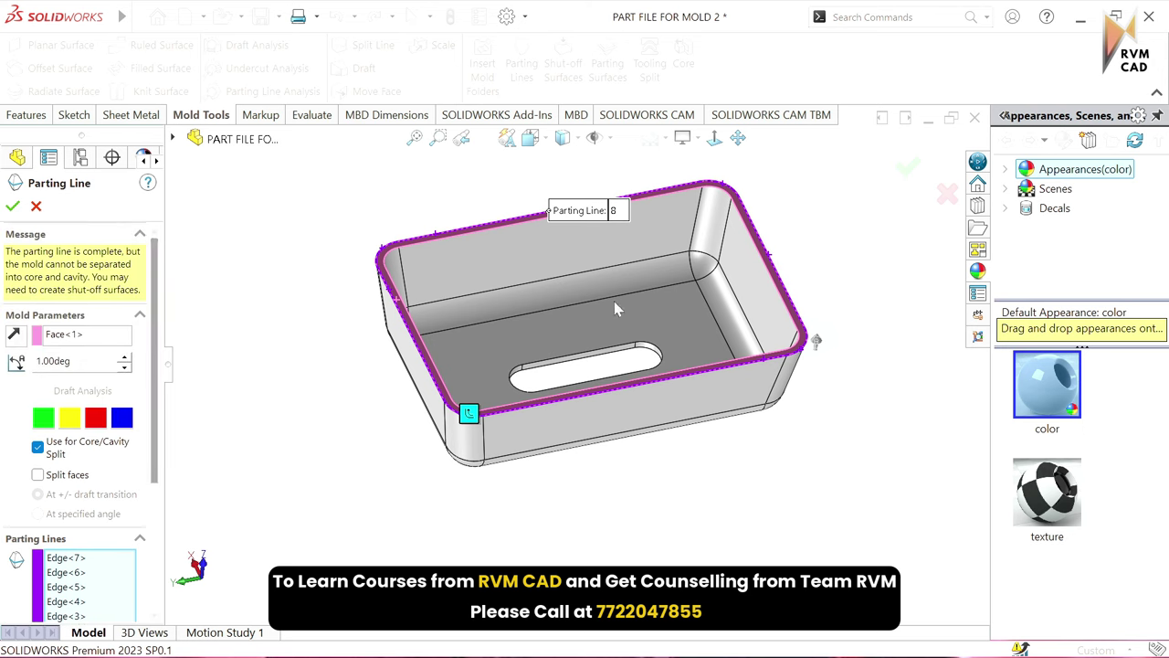
# Step: Accept the parting line and orbit to look into the tray
pyautogui.click(12, 209)
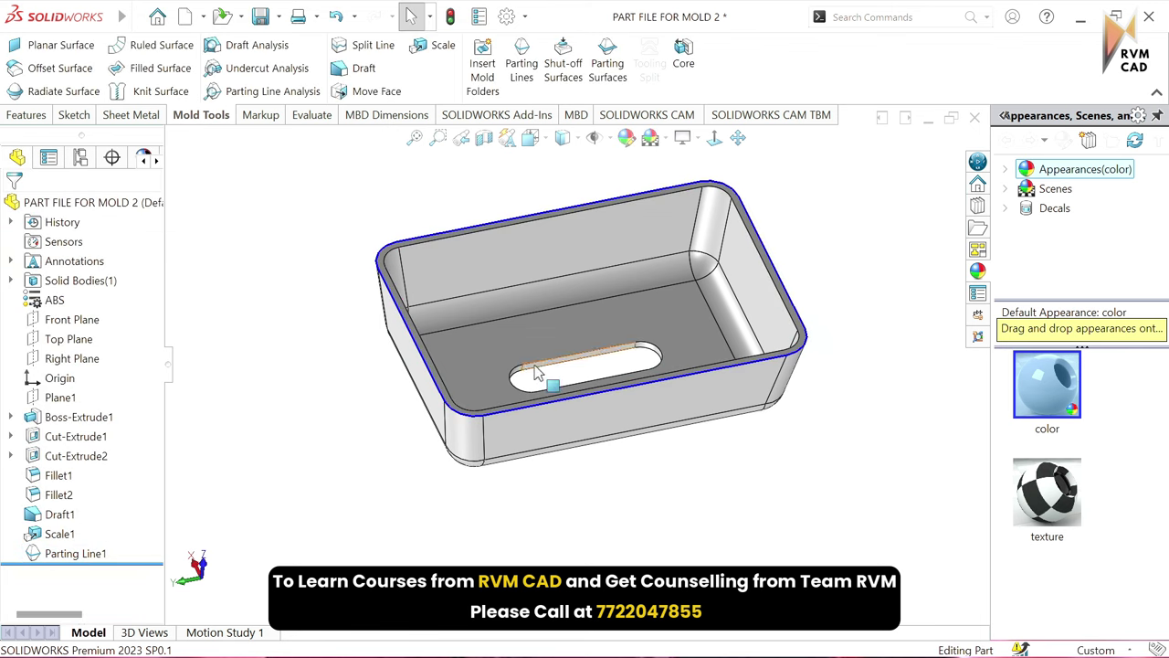
pyautogui.moveTo(549, 386)
pyautogui.mouseDown(button='middle')
pyautogui.moveTo(592, 352)
pyautogui.moveTo(689, 371)
pyautogui.mouseUp(button='middle')
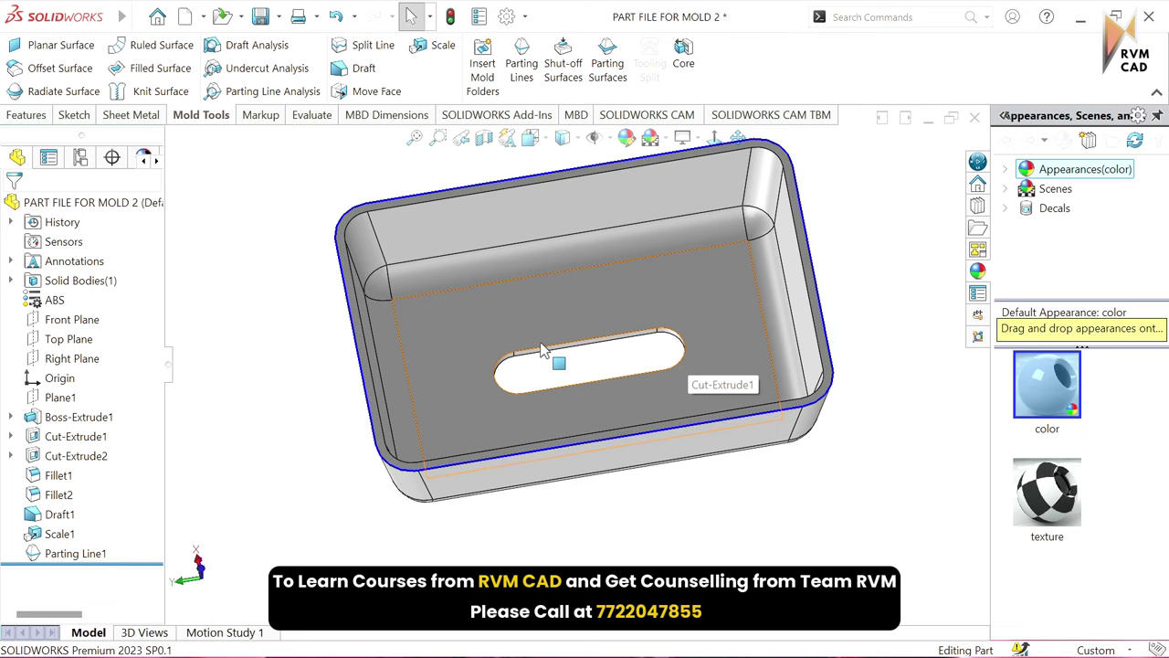
pyautogui.moveTo(543, 350); pyautogui.dragTo(585, 340, button='middle')
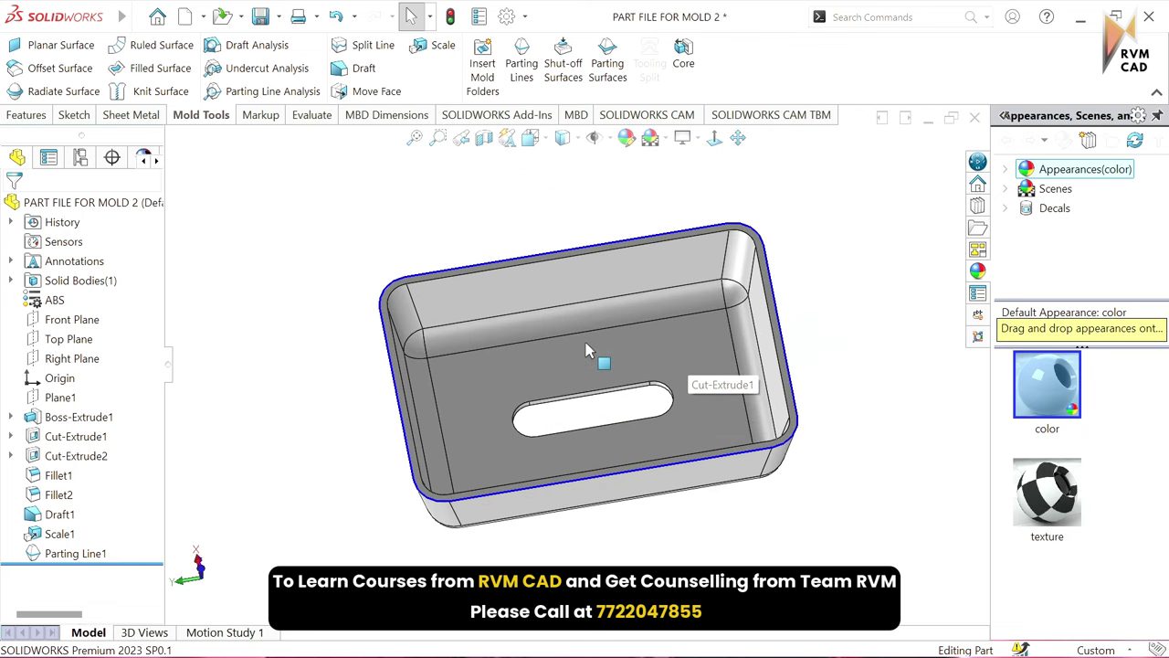
# Step: Start Shut-Off Surfaces and clear its automatically chosen slot edges
pyautogui.click(565, 70)
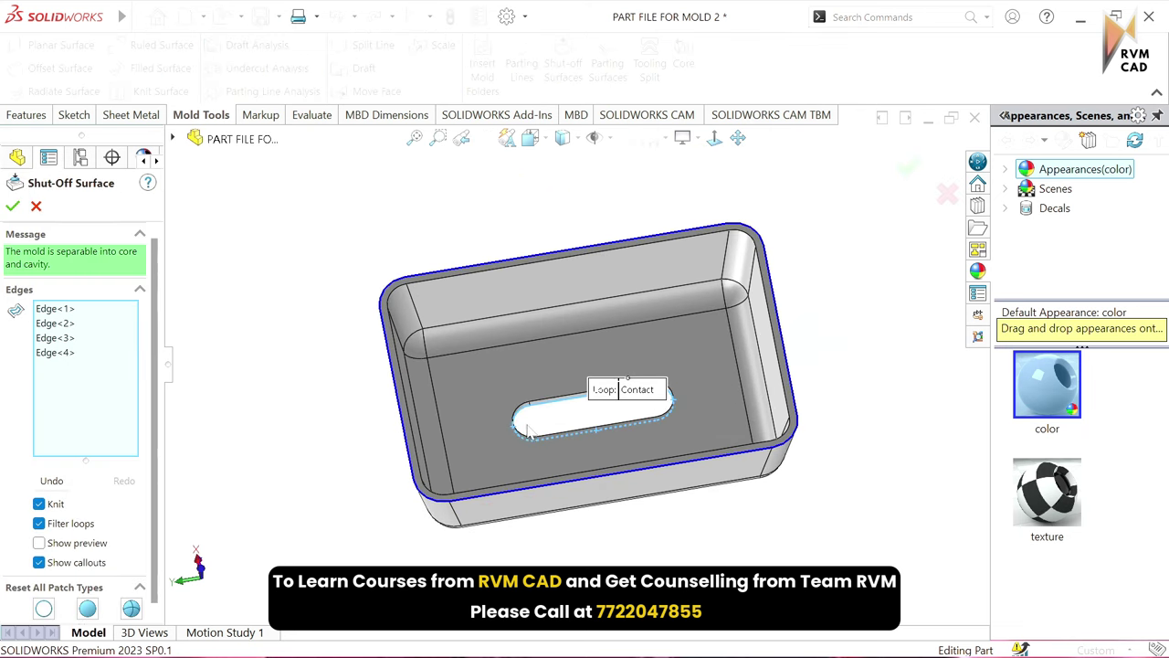
pyautogui.moveTo(548, 402); pyautogui.dragTo(535, 441, button='middle')
pyautogui.scroll(-3, 536, 440)
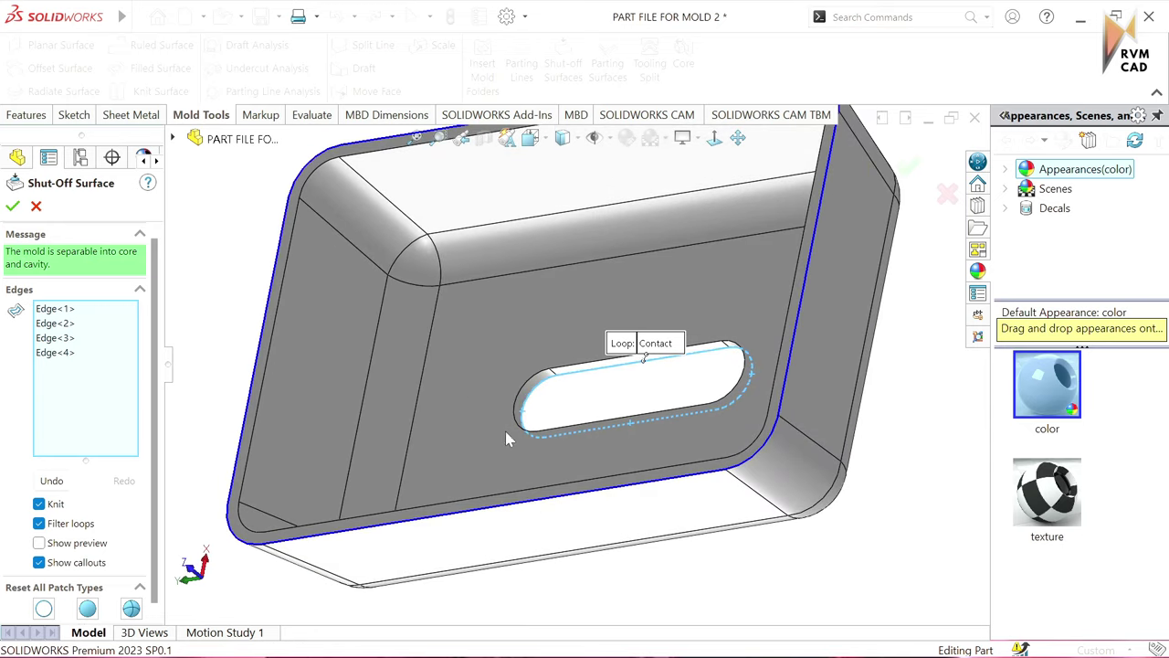
pyautogui.scroll(2, 506, 431)
pyautogui.scroll(2, 488, 430)
pyautogui.rightClick(118, 368)
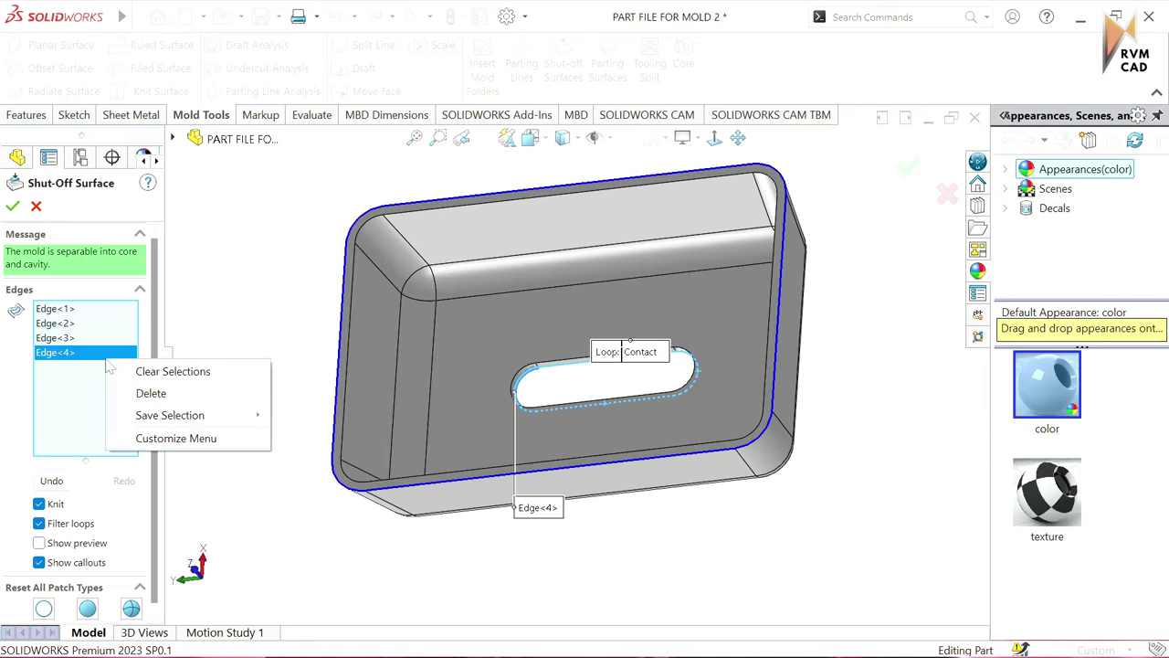
pyautogui.click(137, 372)
# Step: Select the slot's four edges as the shut-off loop, replacing the wrong bottom edge
pyautogui.moveTo(512, 384); pyautogui.dragTo(530, 374, button='middle')
pyautogui.scroll(-1, 529, 370)
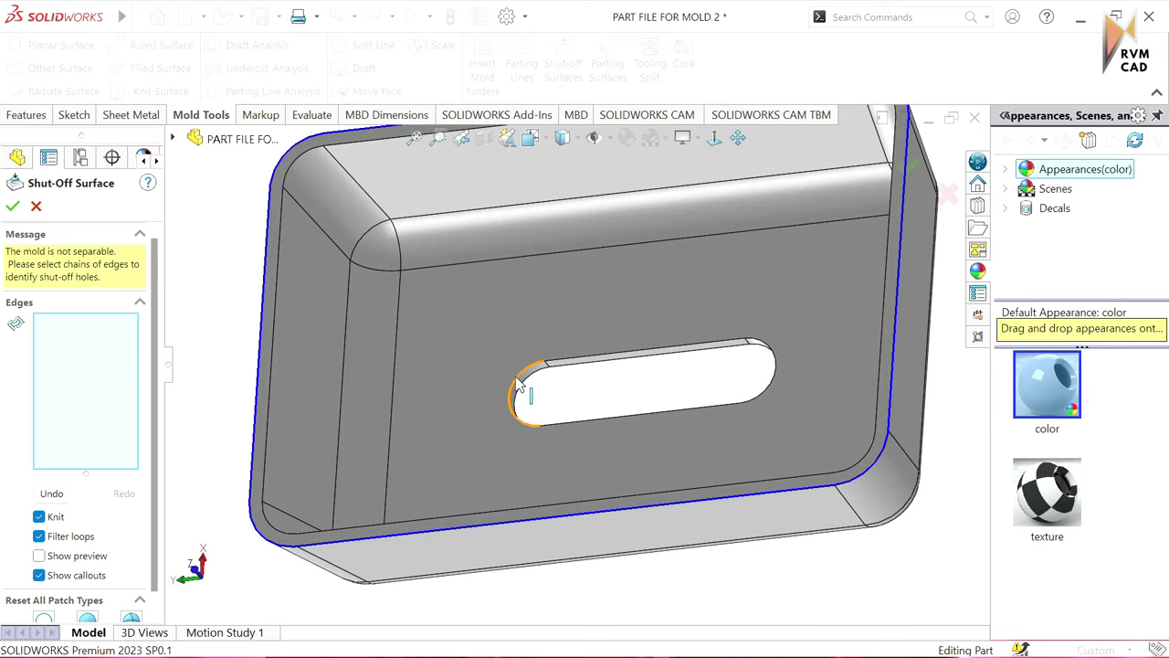
pyautogui.click(517, 386)
pyautogui.click(560, 364)
pyautogui.moveTo(560, 364); pyautogui.dragTo(710, 302, button='middle')
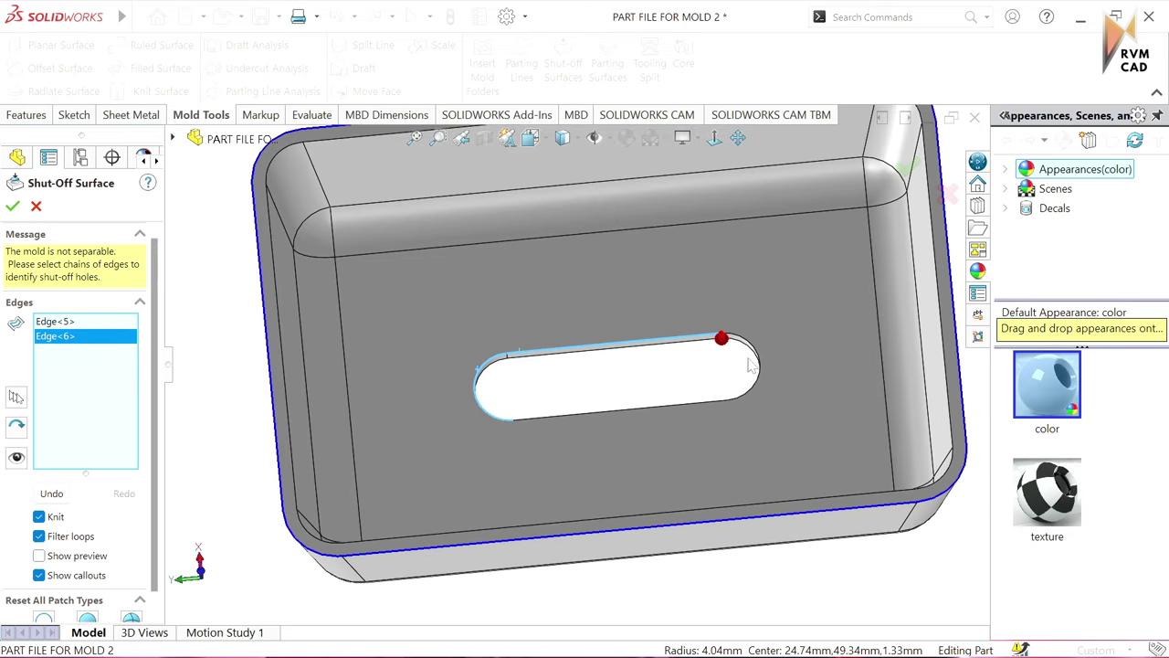
pyautogui.click(750, 351)
pyautogui.click(656, 408)
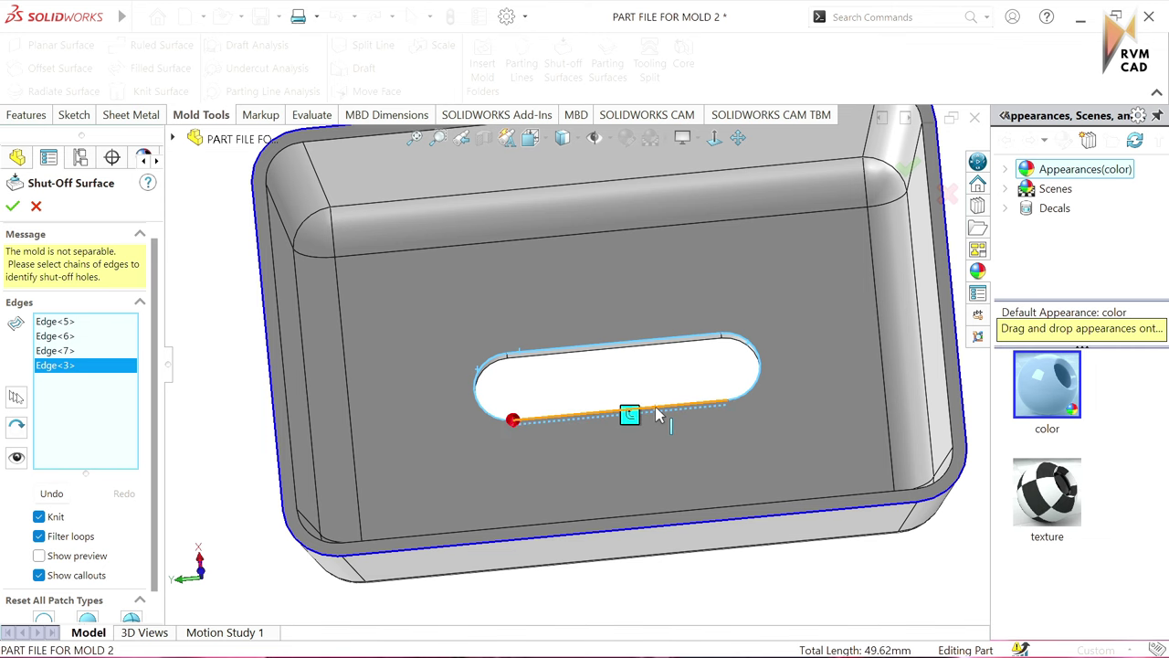
pyautogui.moveTo(660, 429)
pyautogui.mouseDown(button='middle')
pyautogui.moveTo(619, 482)
pyautogui.moveTo(616, 368)
pyautogui.moveTo(567, 346)
pyautogui.moveTo(583, 382)
pyautogui.moveTo(704, 333)
pyautogui.mouseUp(button='middle')
pyautogui.click(566, 345)
pyautogui.click(583, 382)
pyautogui.scroll(3, 558, 405)
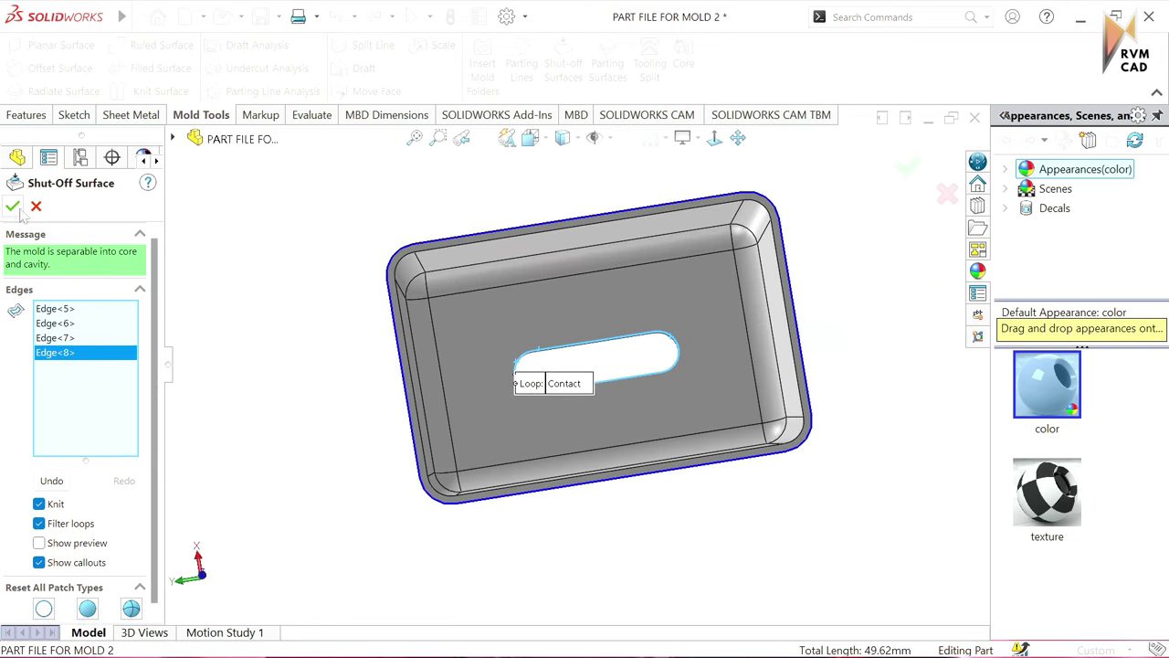
pyautogui.scroll(-3, 444, 310)
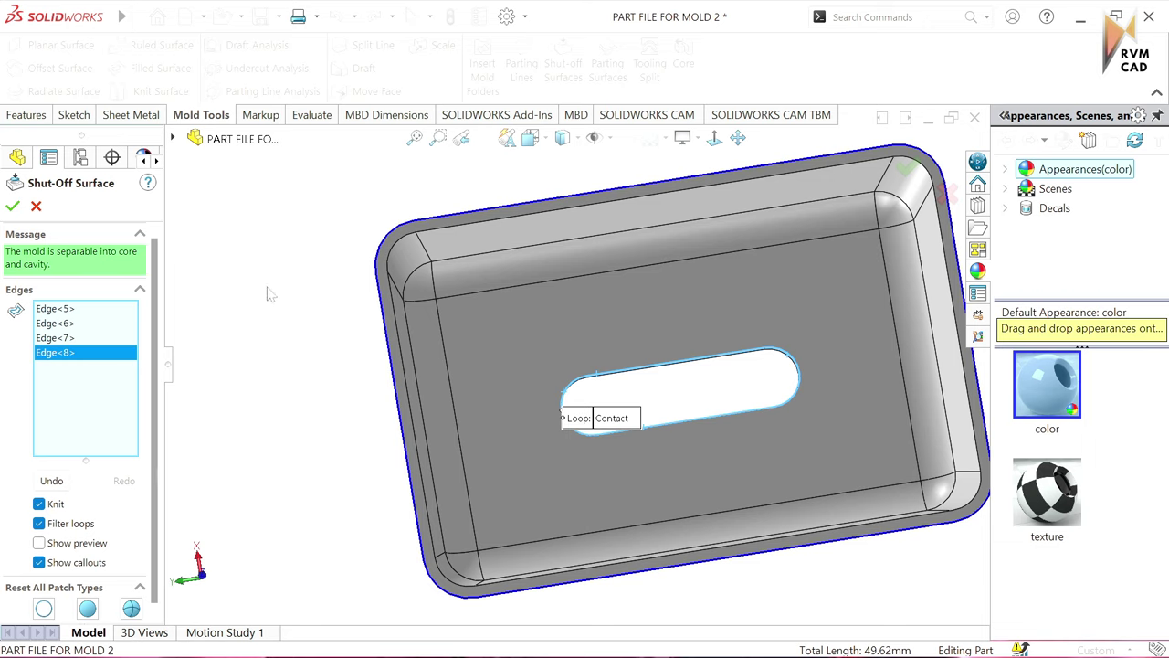
# Step: Accept Shut-Off Surface1 and view the patched slot from the side
pyautogui.click(12, 206)
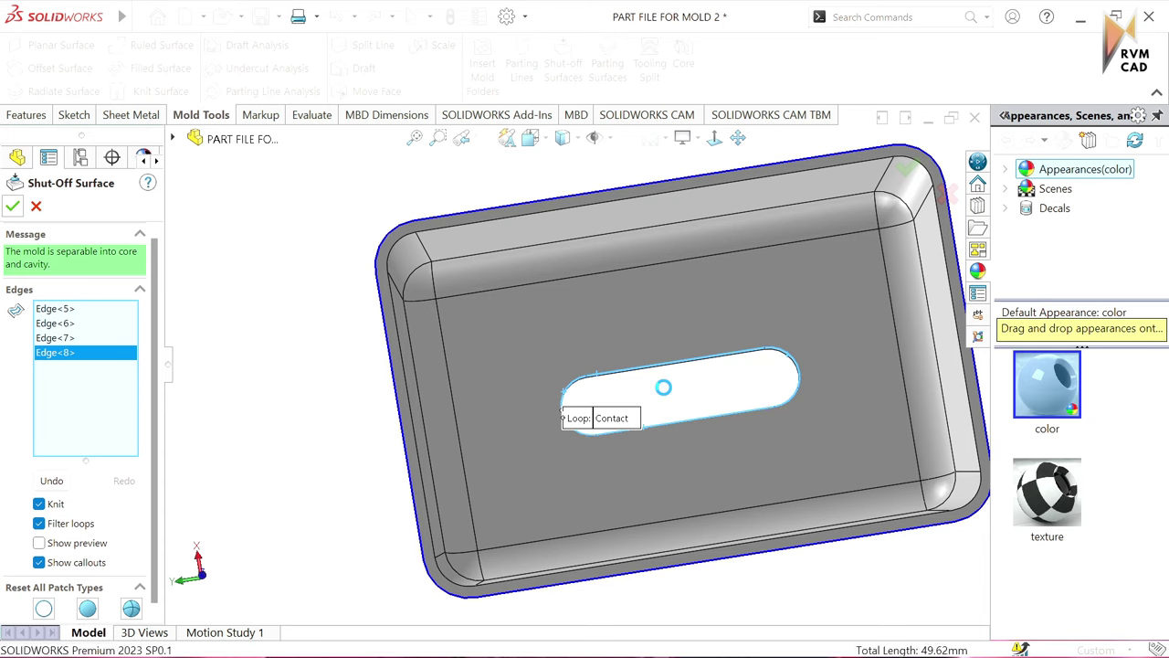
pyautogui.scroll(2, 673, 402)
pyautogui.moveTo(704, 439); pyautogui.dragTo(728, 502, button='middle')
pyautogui.scroll(-1, 666, 314)
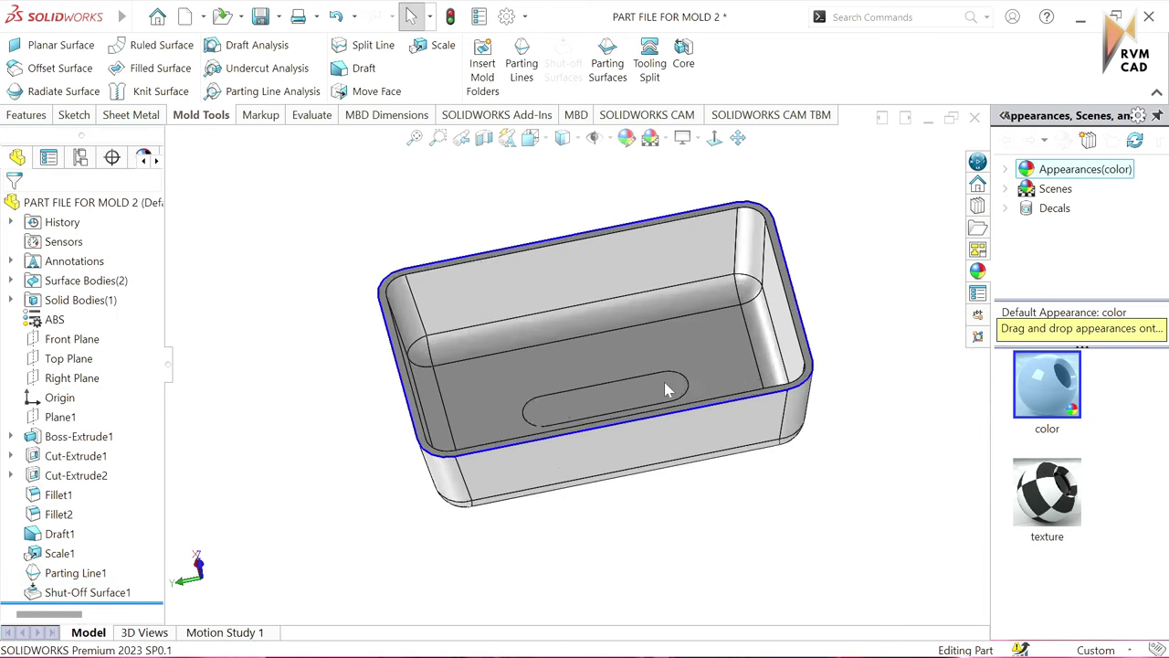
pyautogui.scroll(-4, 634, 326)
pyautogui.scroll(5, 596, 440)
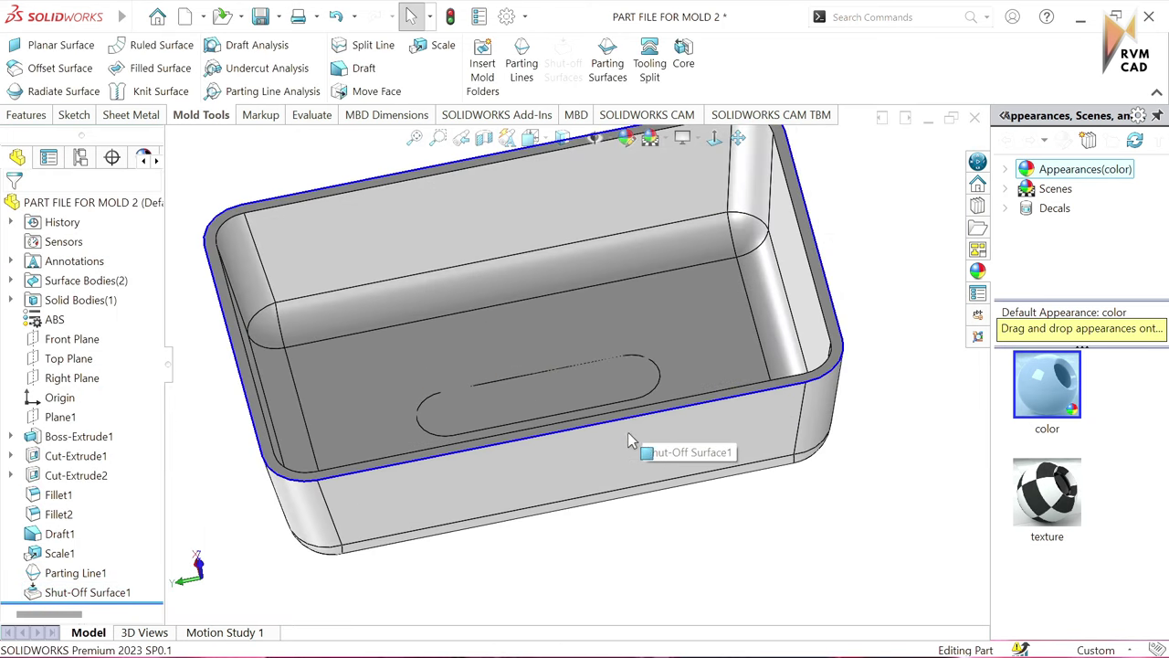
pyautogui.moveTo(648, 444)
pyautogui.mouseDown(button='middle')
pyautogui.moveTo(598, 308)
pyautogui.moveTo(518, 388)
pyautogui.moveTo(646, 416)
pyautogui.mouseUp(button='middle')
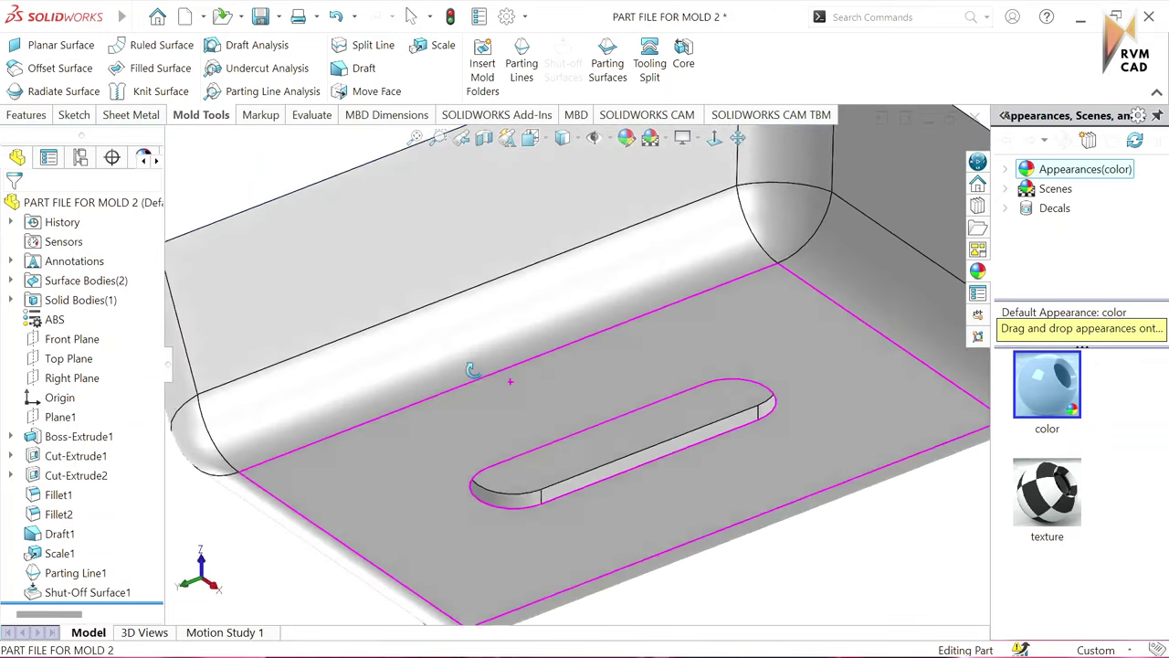
# Step: Highlight the slot patch across the whole tray, then start a parting surface
pyautogui.click(610, 448)
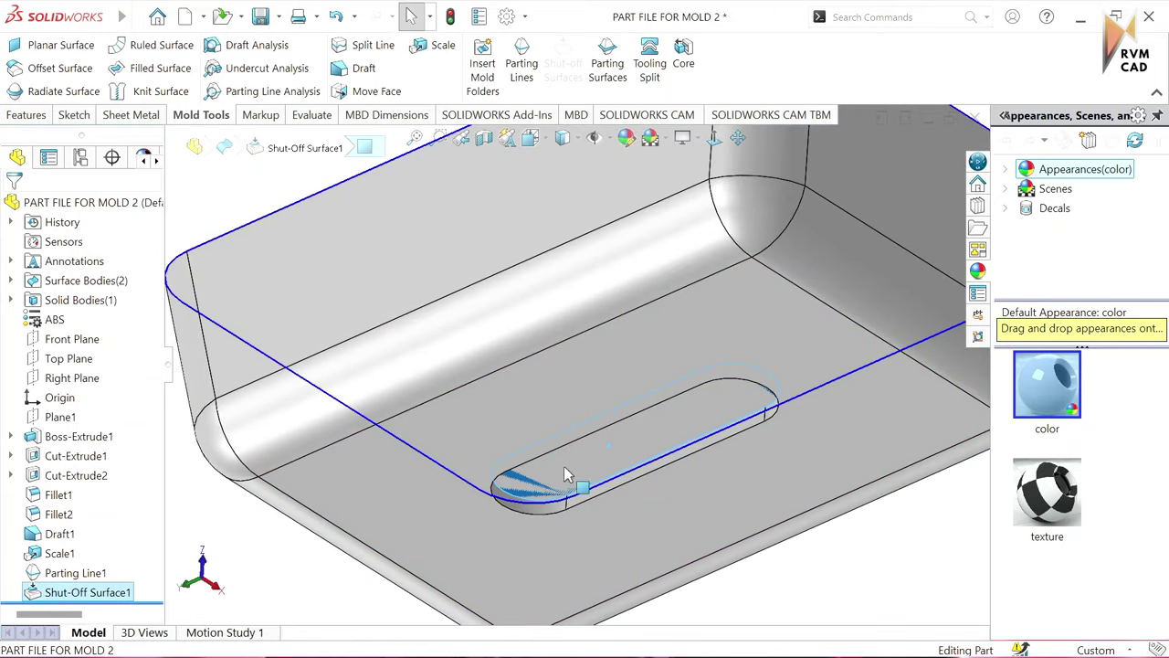
pyautogui.scroll(4, 564, 466)
pyautogui.moveTo(564, 466)
pyautogui.mouseDown(button='middle')
pyautogui.moveTo(603, 437)
pyautogui.moveTo(630, 553)
pyautogui.moveTo(649, 411)
pyautogui.moveTo(559, 410)
pyautogui.mouseUp(button='middle')
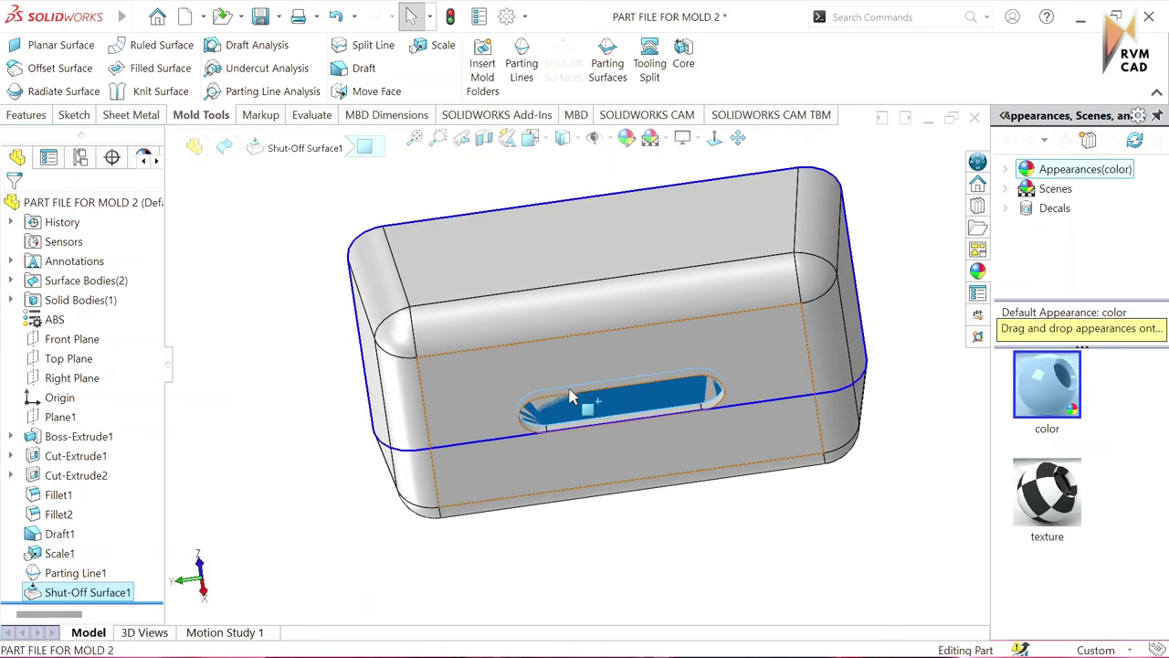
pyautogui.scroll(-3, 570, 421)
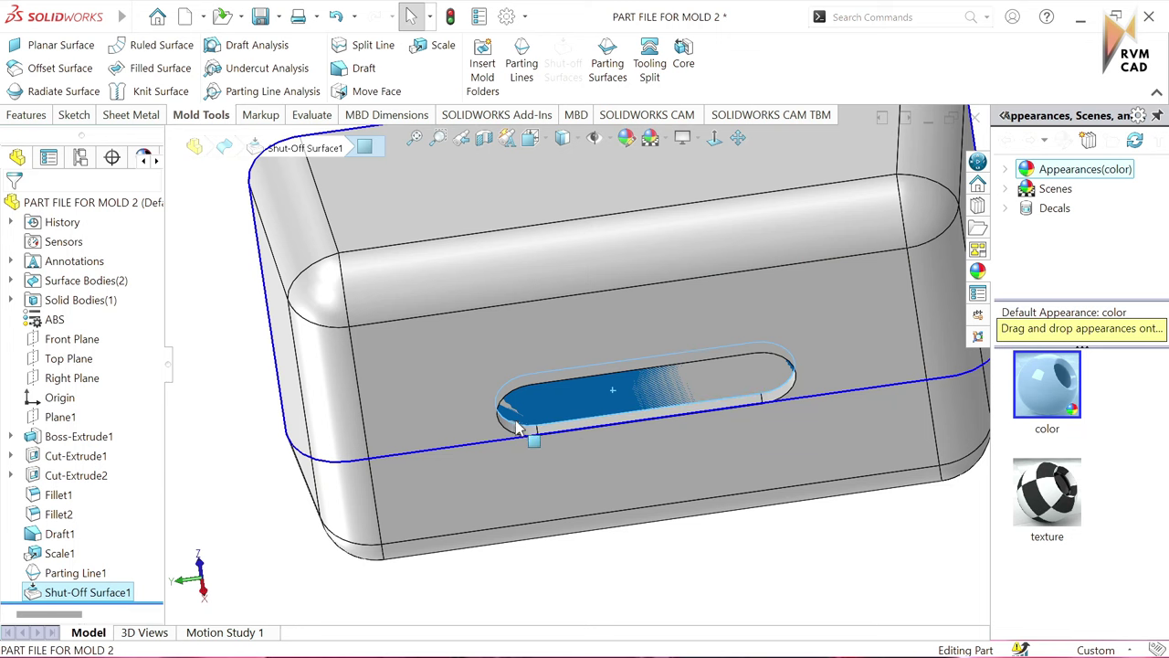
pyautogui.scroll(3, 645, 329)
pyautogui.moveTo(652, 326)
pyautogui.mouseDown(button='middle')
pyautogui.moveTo(579, 258)
pyautogui.moveTo(642, 382)
pyautogui.mouseUp(button='middle')
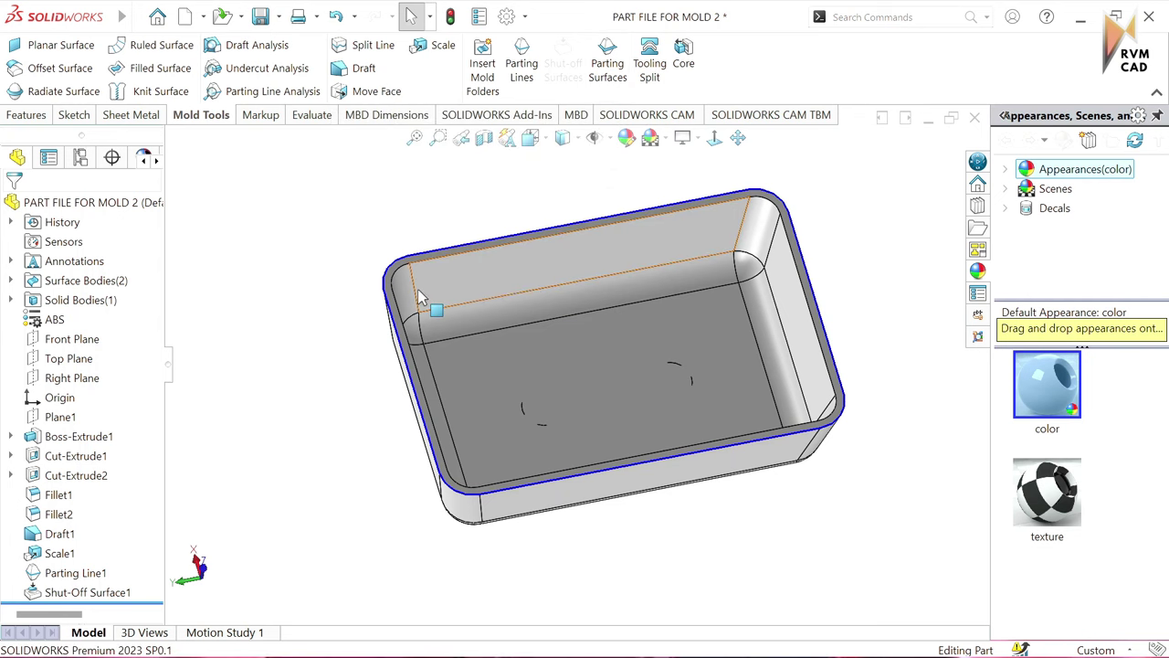
pyautogui.click(608, 77)
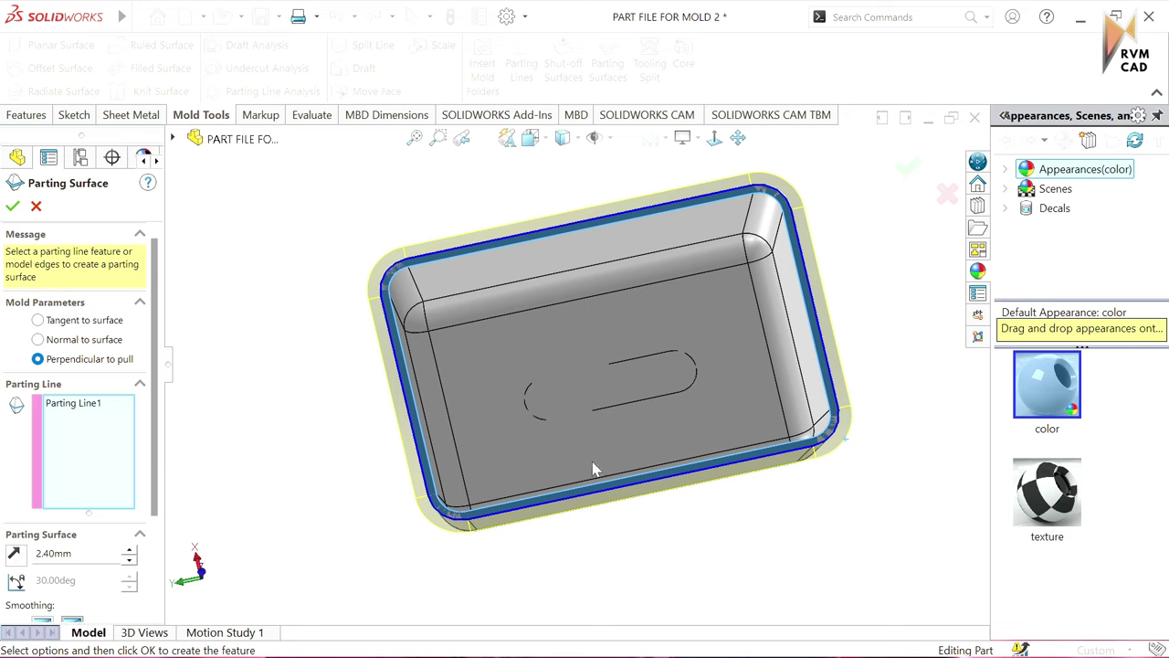
# Step: Create Parting Surface1 as a 15 mm flange perpendicular to pull from Parting Line1
pyautogui.scroll(-2, 146, 502)
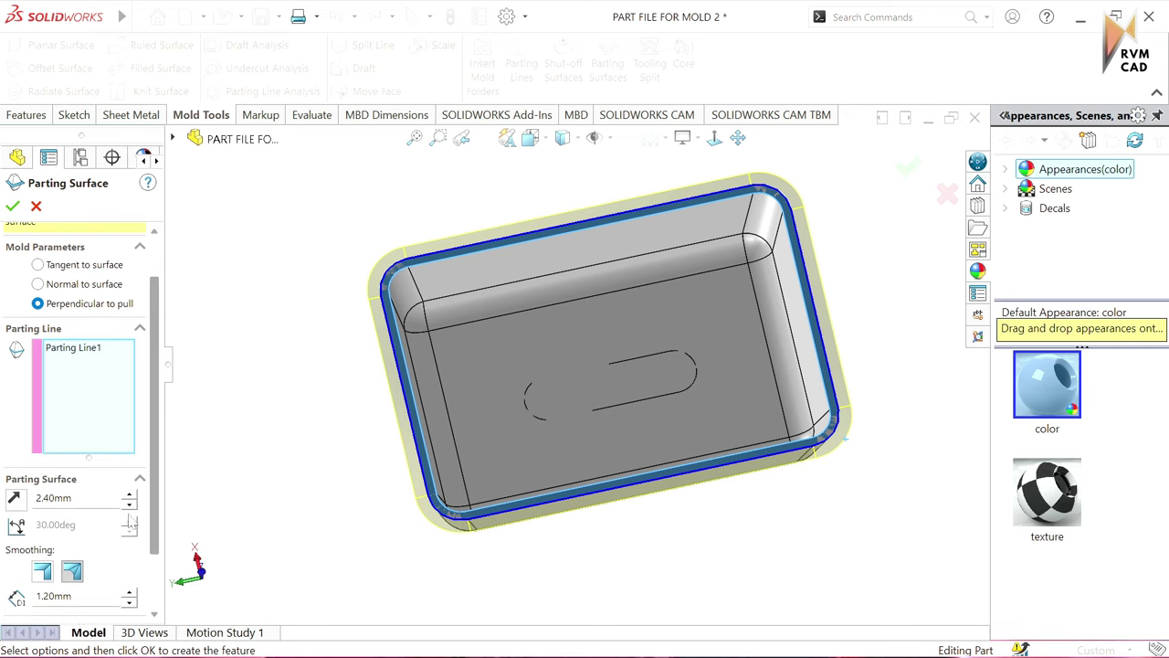
pyautogui.click(128, 493)
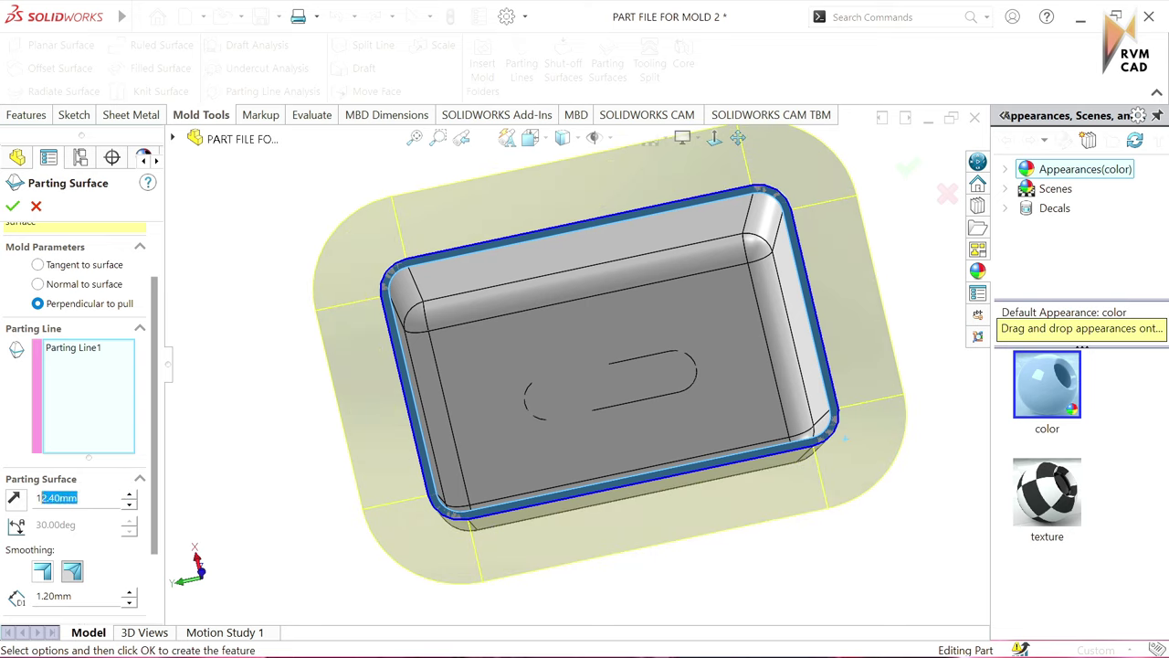
pyautogui.write('15')
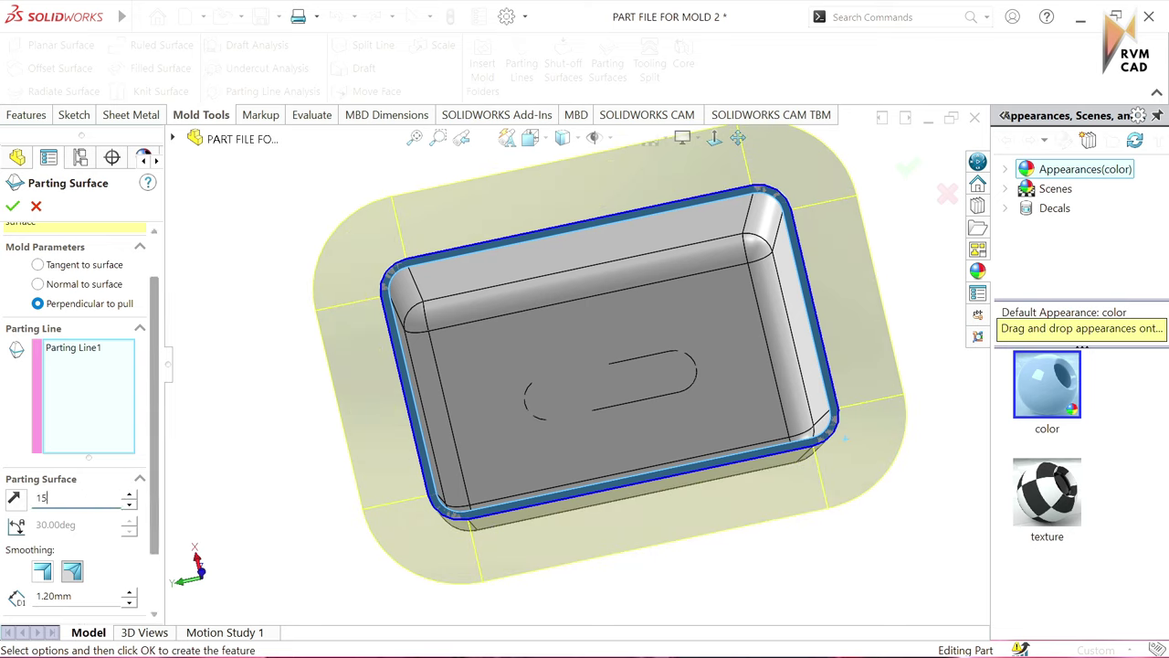
pyautogui.press('Return')
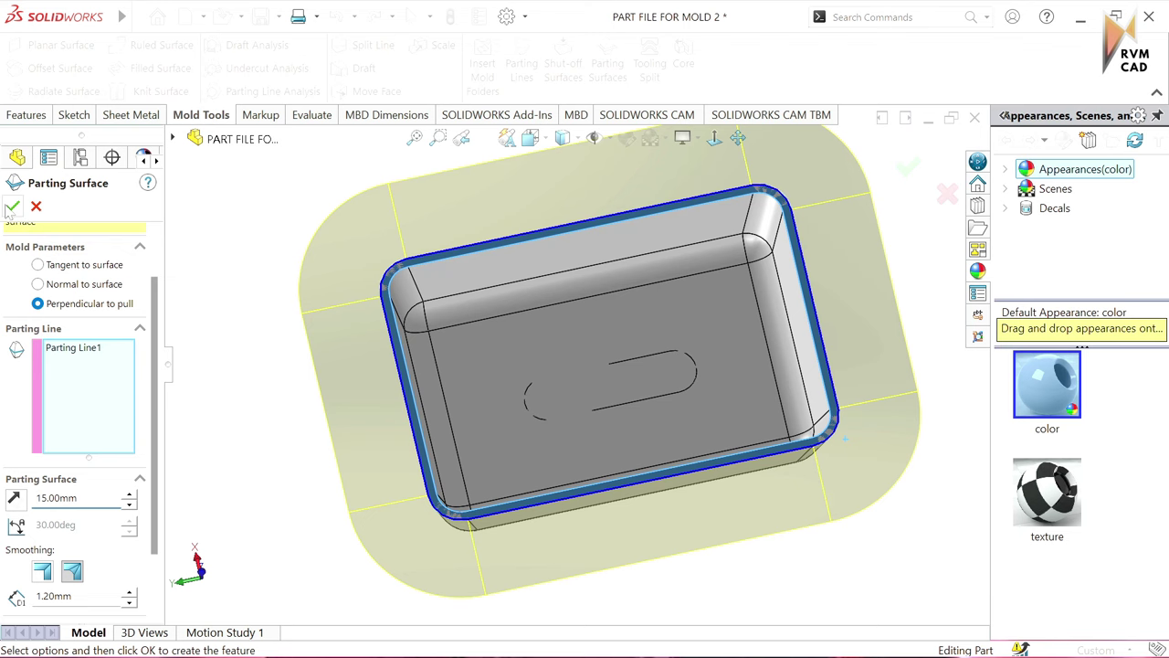
pyautogui.click(11, 208)
pyautogui.moveTo(590, 330)
pyautogui.mouseDown(button='middle')
pyautogui.moveTo(629, 342)
pyautogui.moveTo(594, 320)
pyautogui.mouseUp(button='middle')
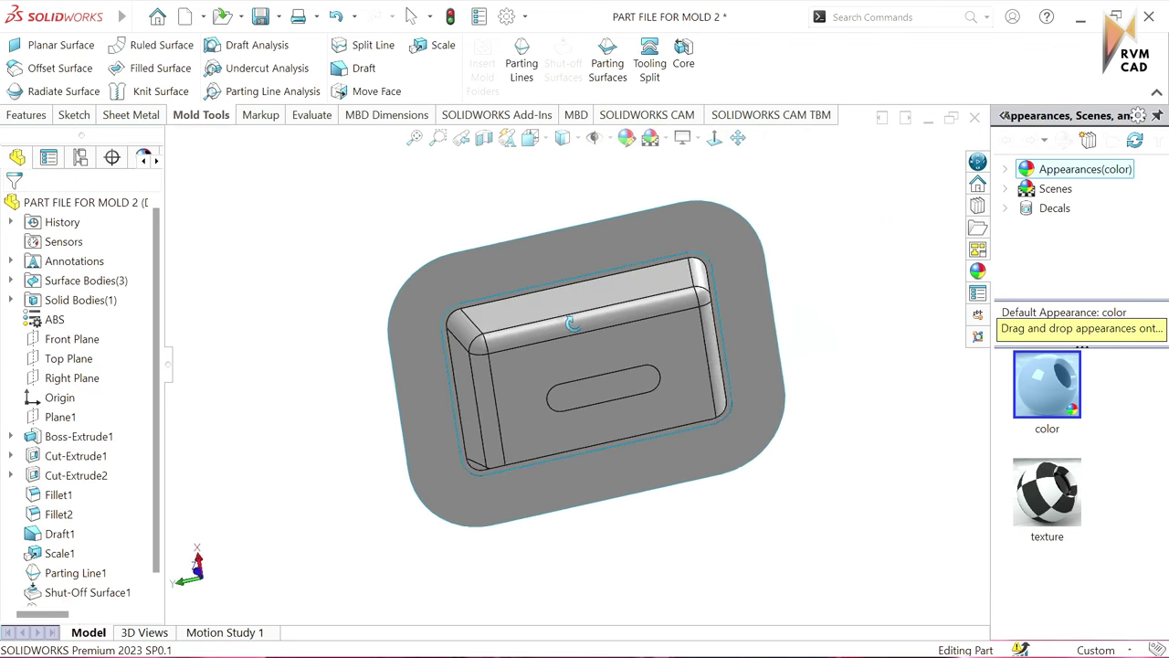
pyautogui.click(468, 283)
# Step: Sketch a corner rectangle on the parting surface enclosing the whole tray
pyautogui.click(526, 245)
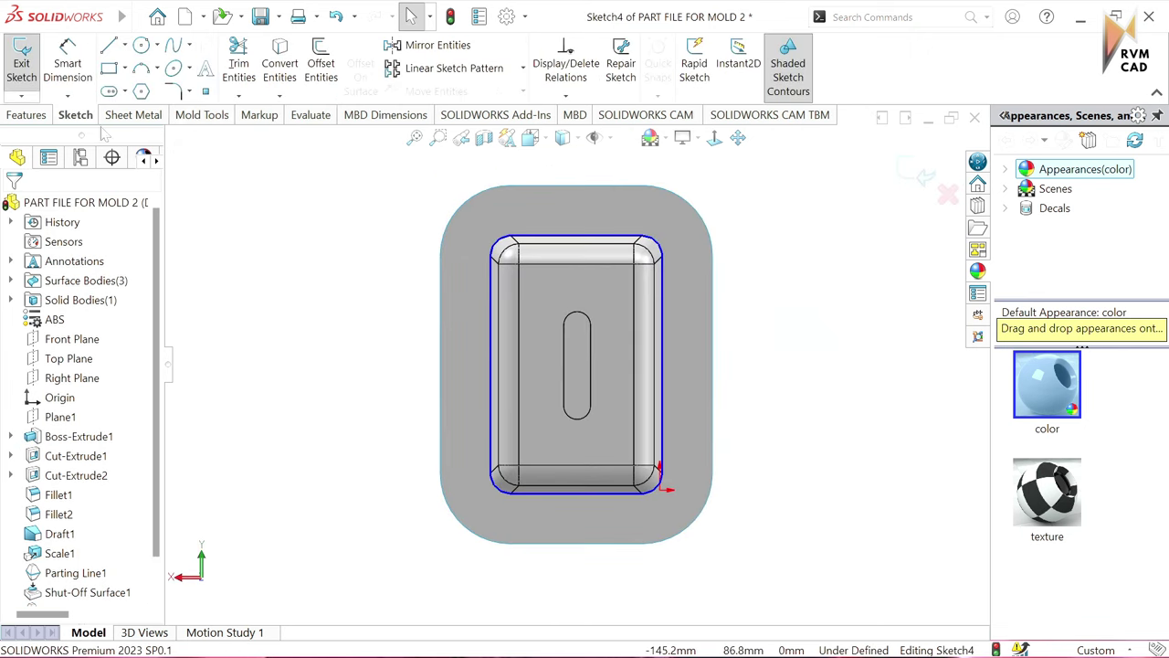
pyautogui.click(110, 69)
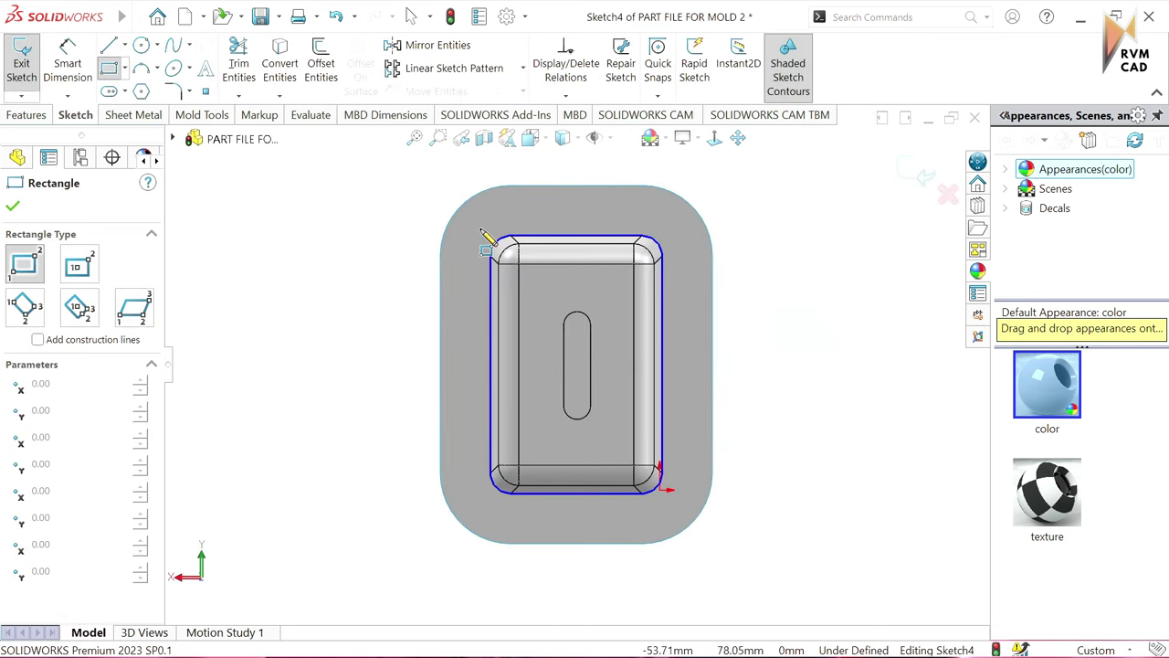
pyautogui.click(473, 222)
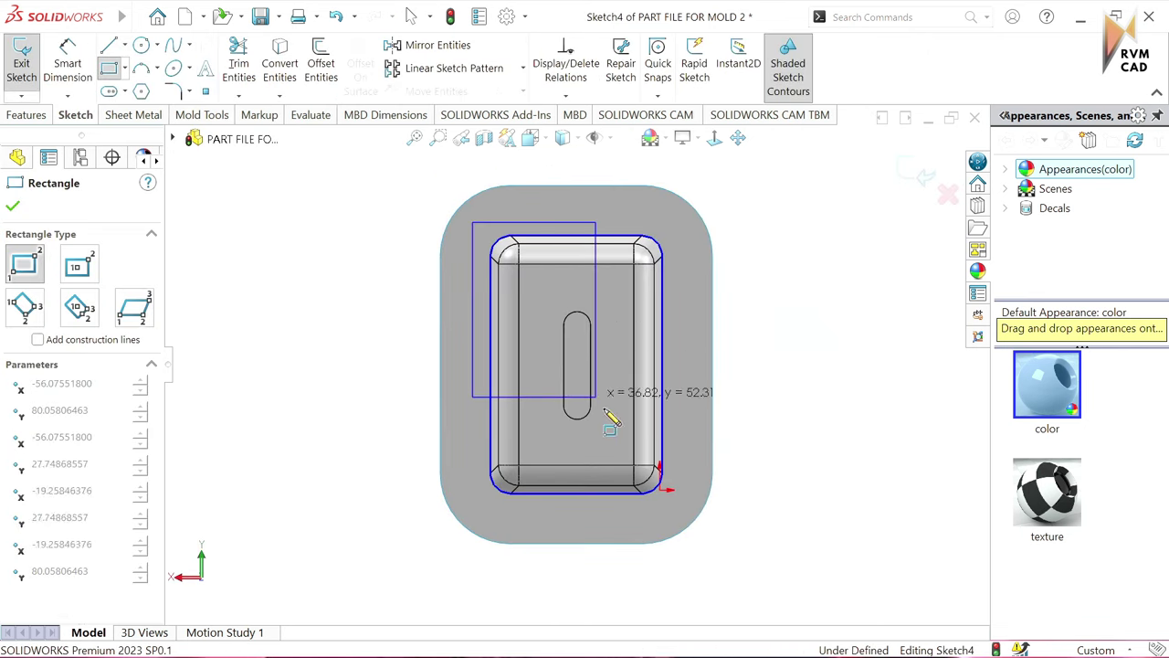
pyautogui.click(687, 515)
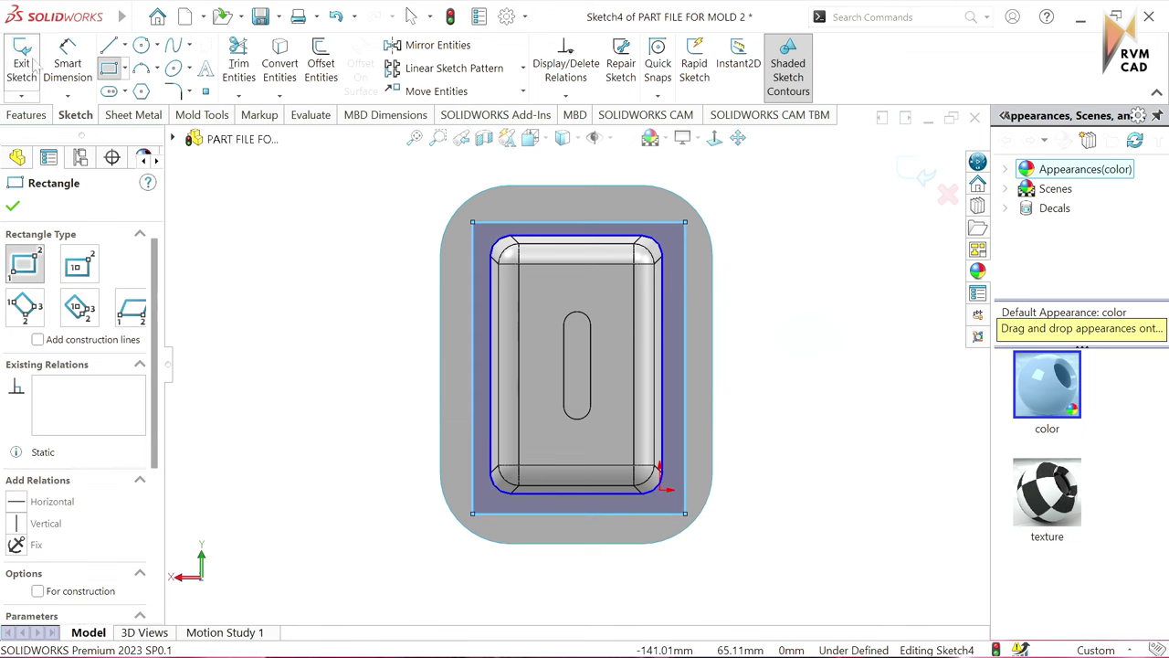
# Step: Dimension the rectangle's right and top edges 5 mm from the tray rim
pyautogui.press('d')
pyautogui.scroll(-4, 673, 319)
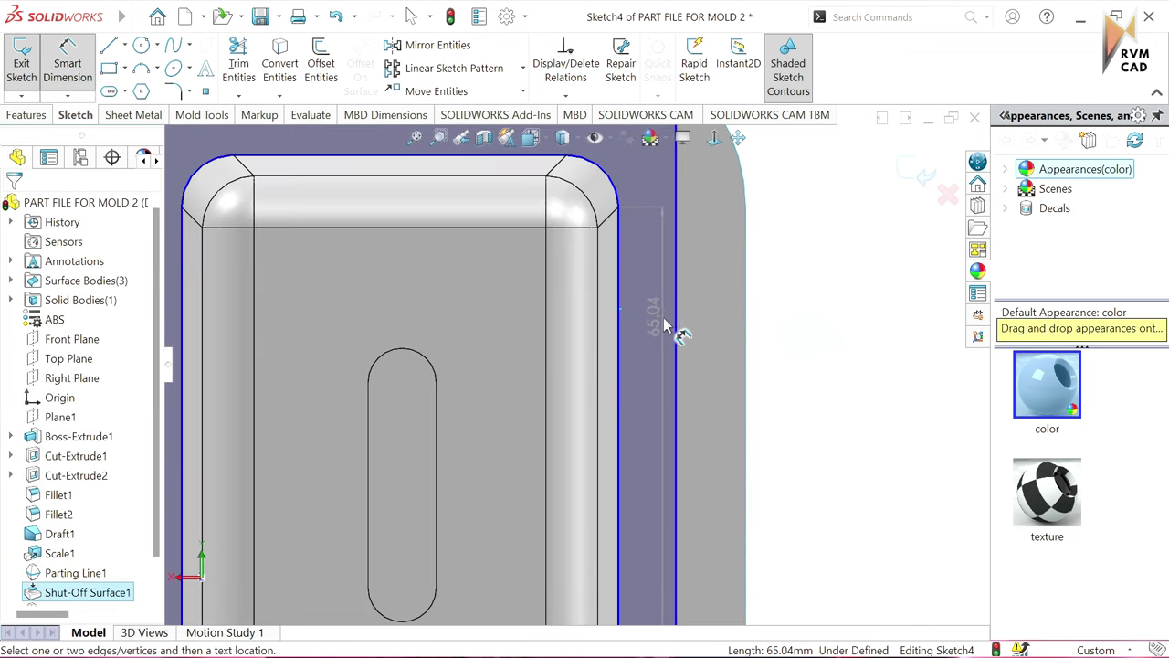
pyautogui.click(677, 335)
pyautogui.click(661, 325)
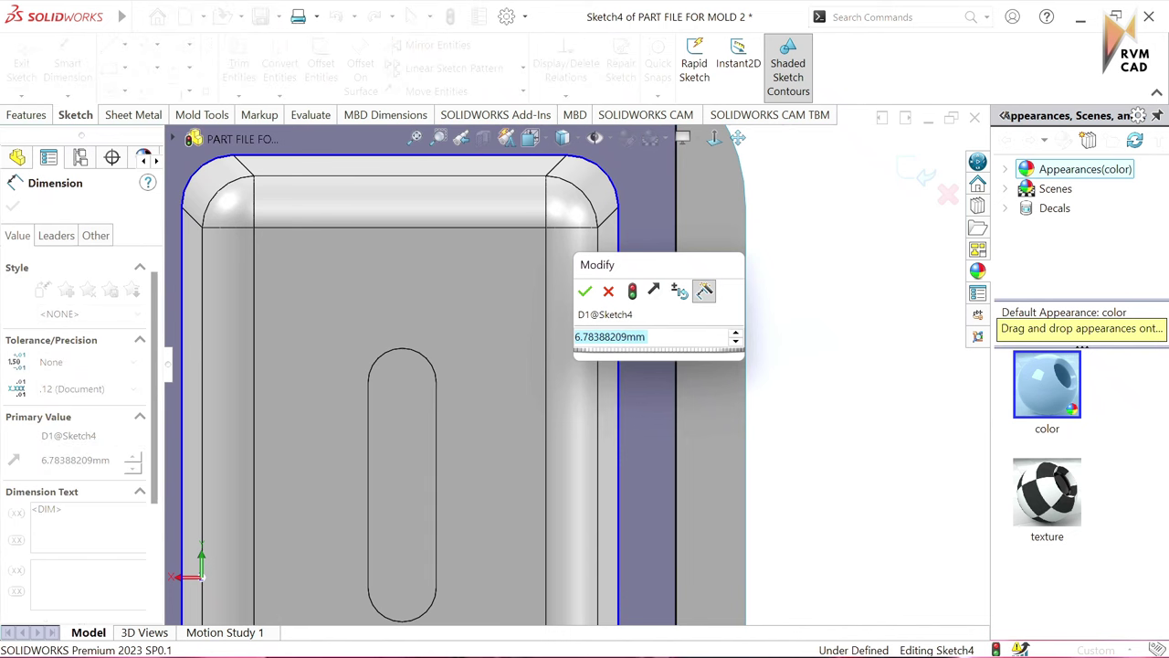
pyautogui.write('5')
pyautogui.press('Return')
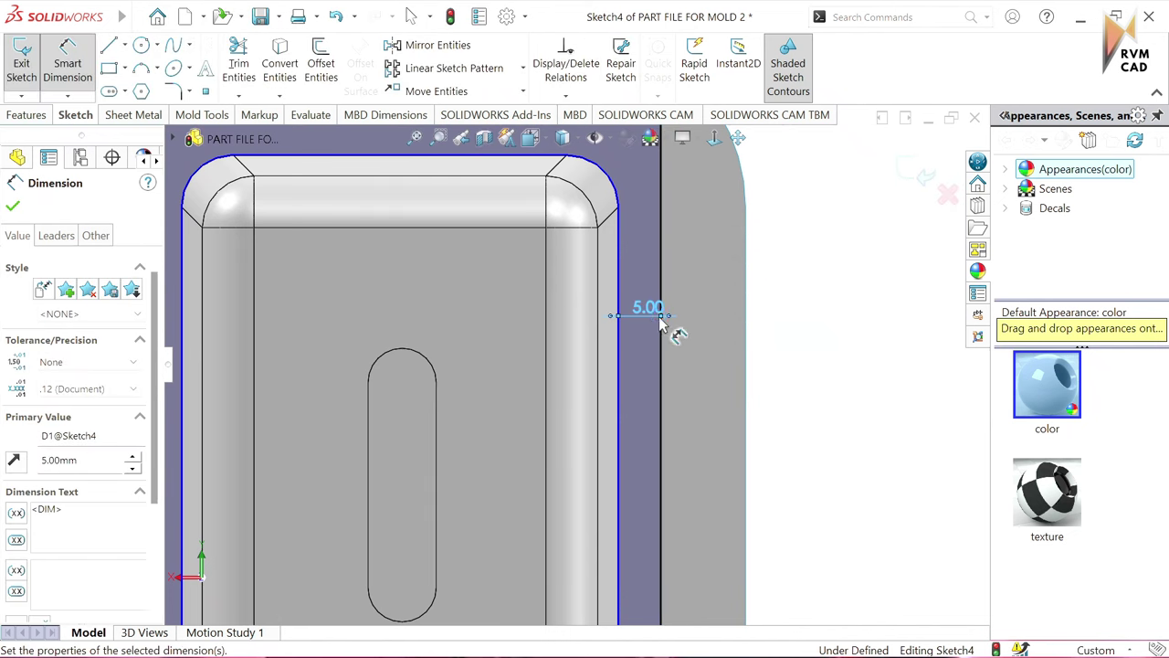
pyautogui.scroll(4, 576, 365)
pyautogui.scroll(-3, 461, 240)
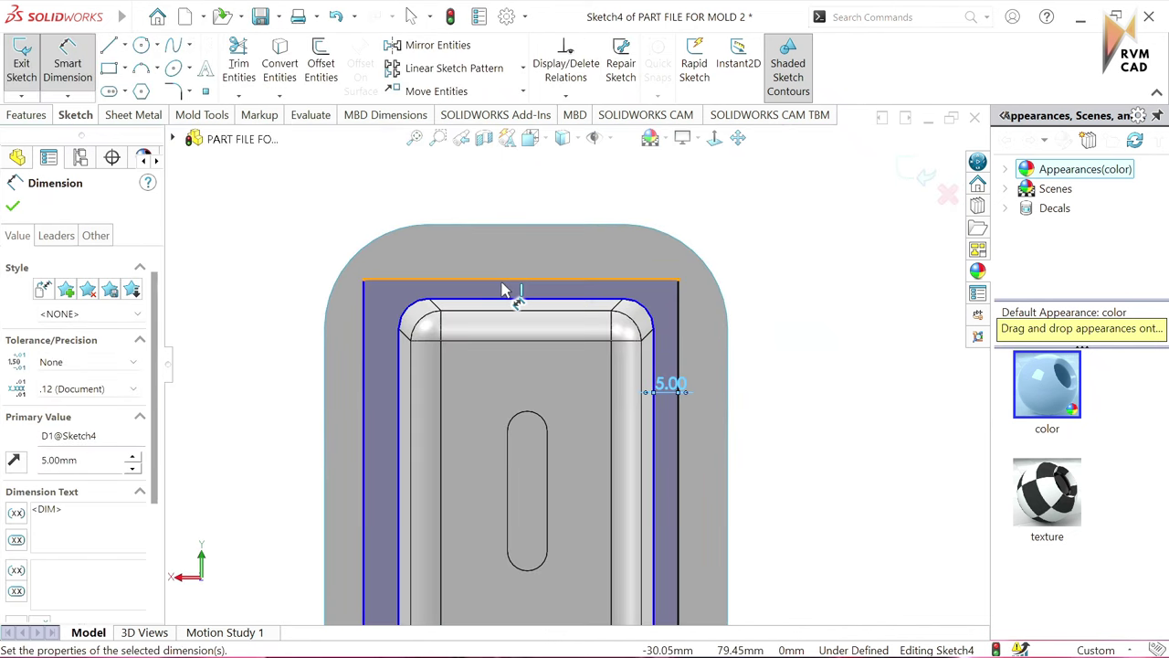
pyautogui.click(525, 279)
pyautogui.click(548, 298)
pyautogui.click(549, 293)
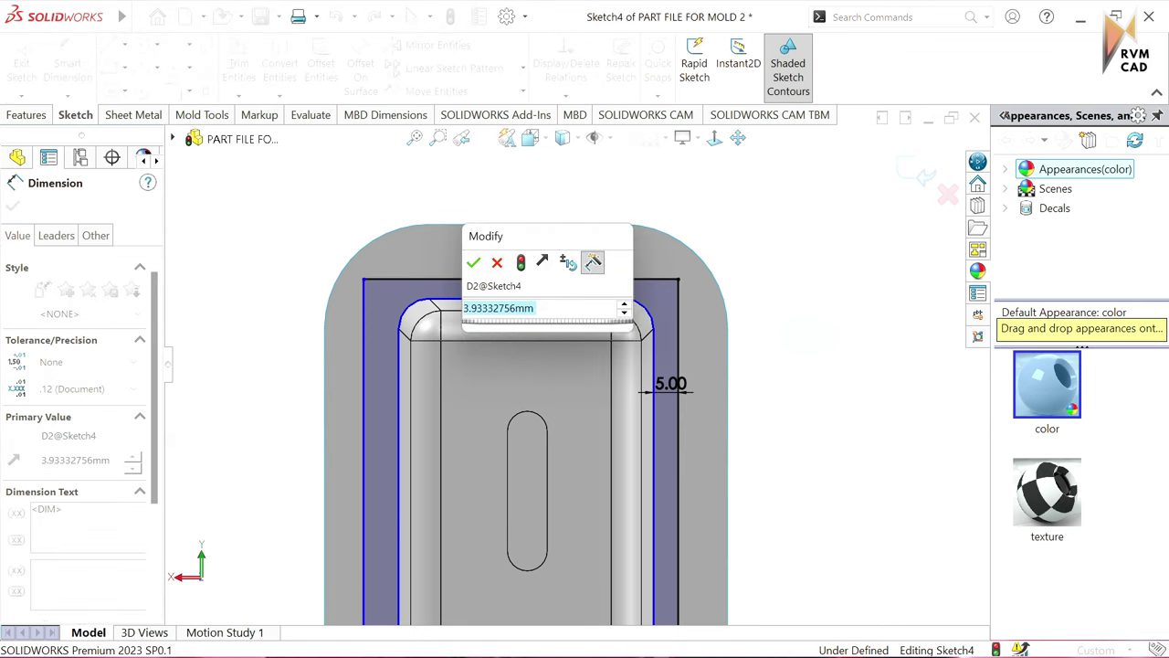
pyautogui.write('5')
pyautogui.press('Return')
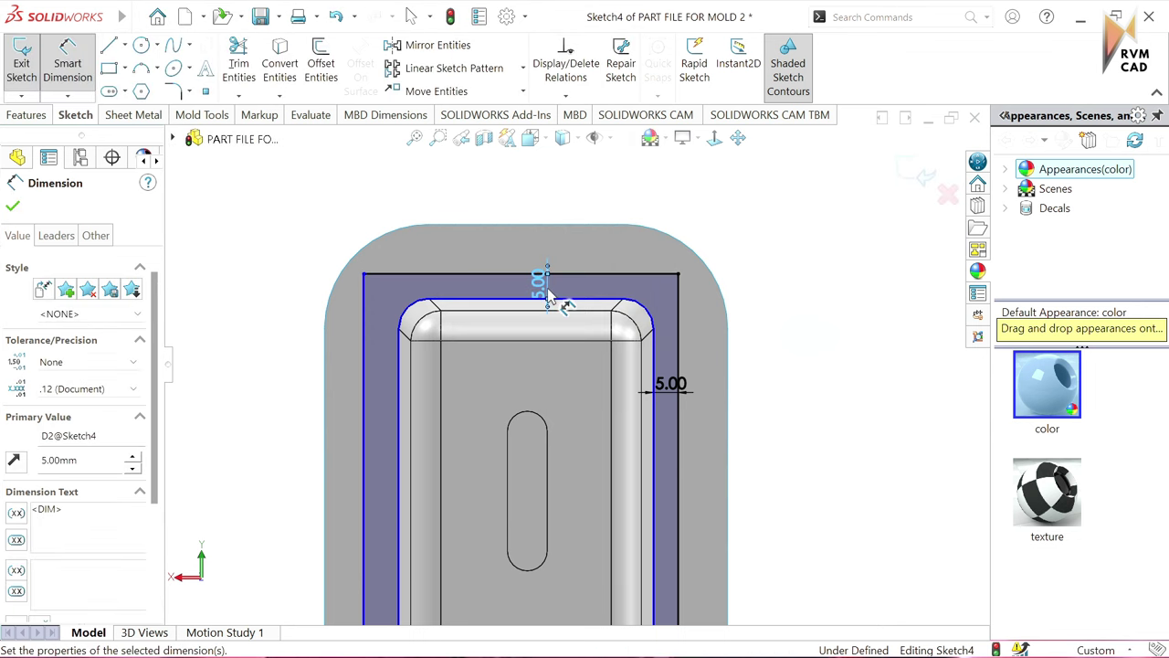
# Step: Dimension the left and bottom edges 5 mm from the tray rim to fully define the sketch
pyautogui.scroll(3, 651, 324)
pyautogui.click(450, 407)
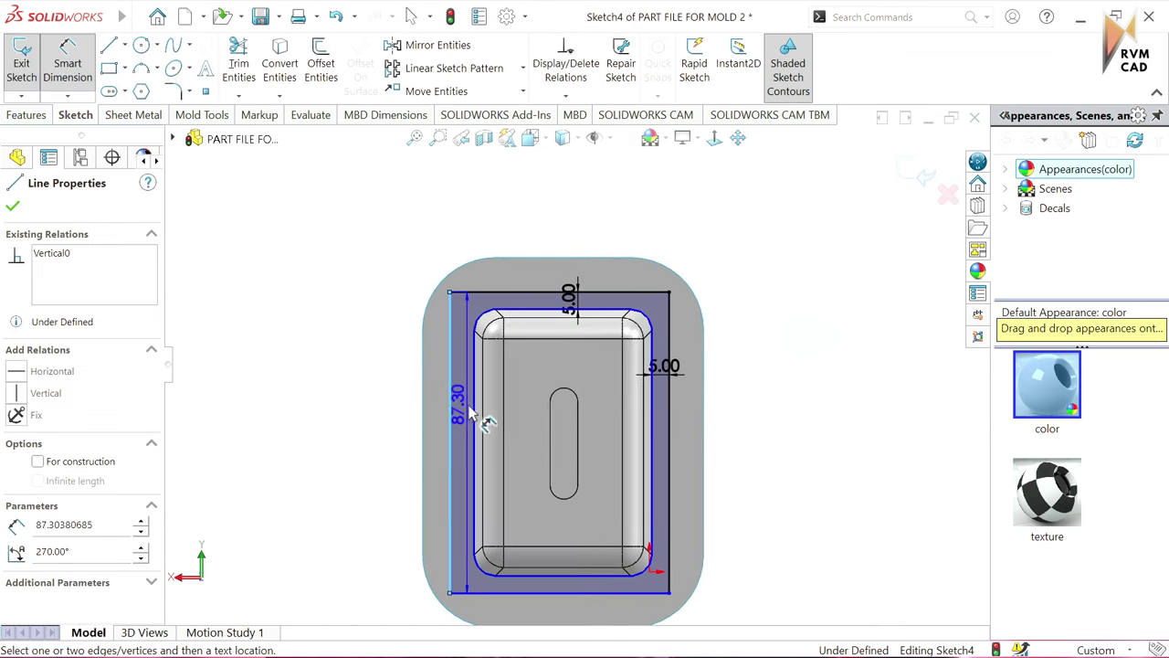
pyautogui.click(466, 408)
pyautogui.write('5')
pyautogui.press('Return')
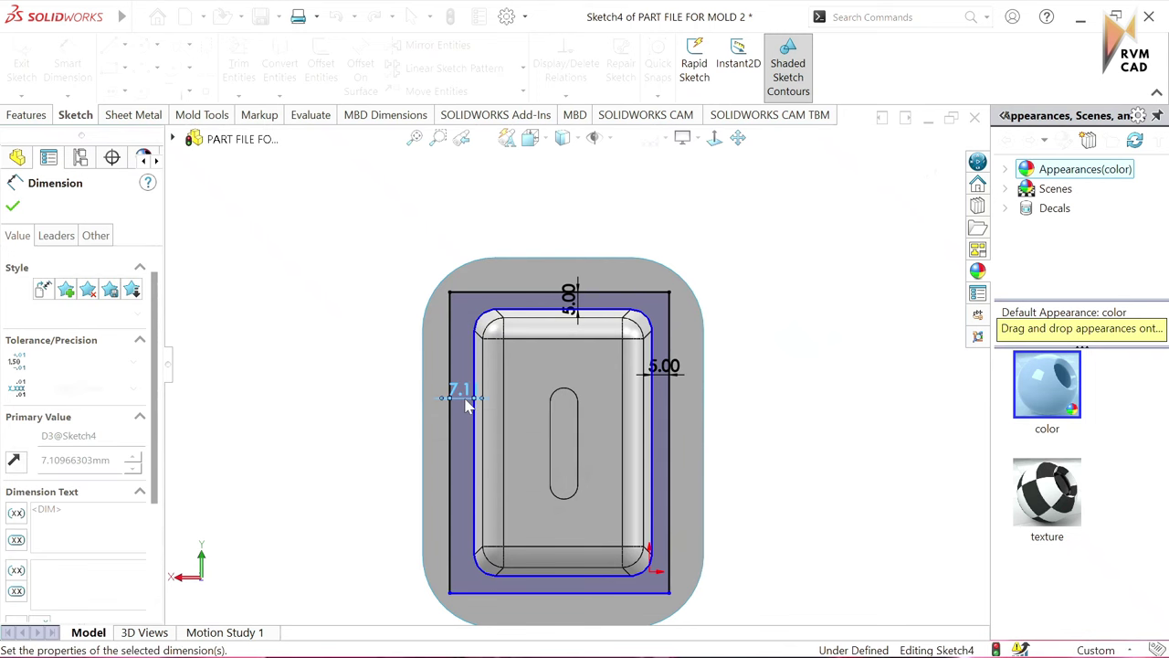
pyautogui.scroll(3, 474, 421)
pyautogui.scroll(-3, 518, 446)
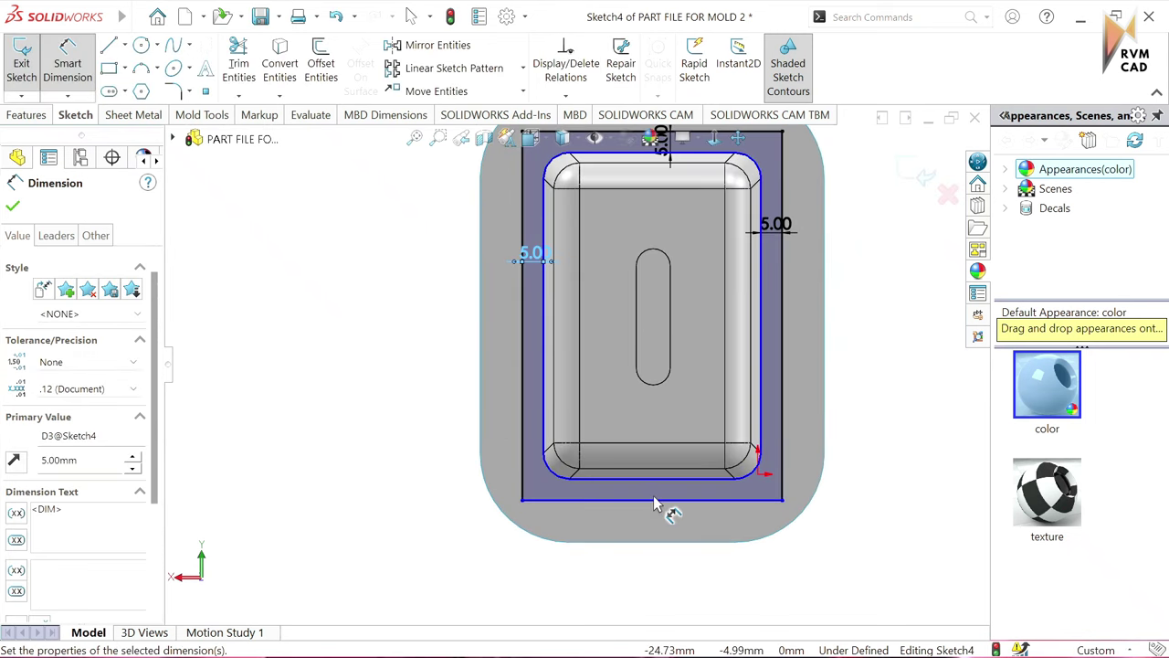
pyautogui.click(670, 499)
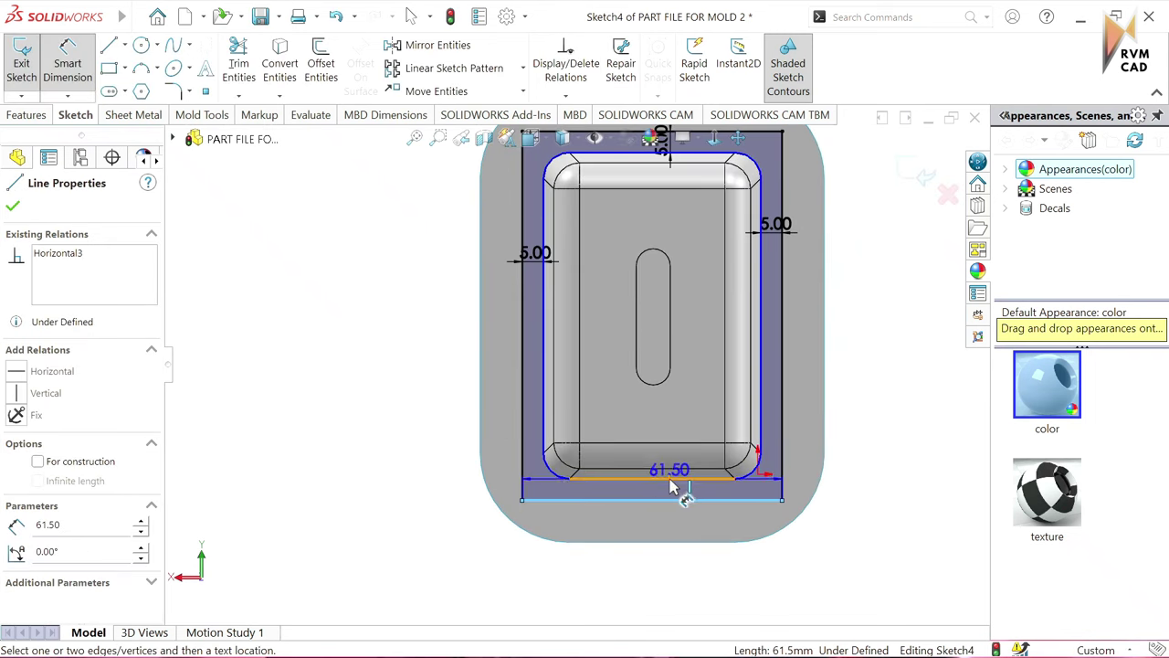
pyautogui.click(680, 498)
pyautogui.click(673, 495)
pyautogui.write('5')
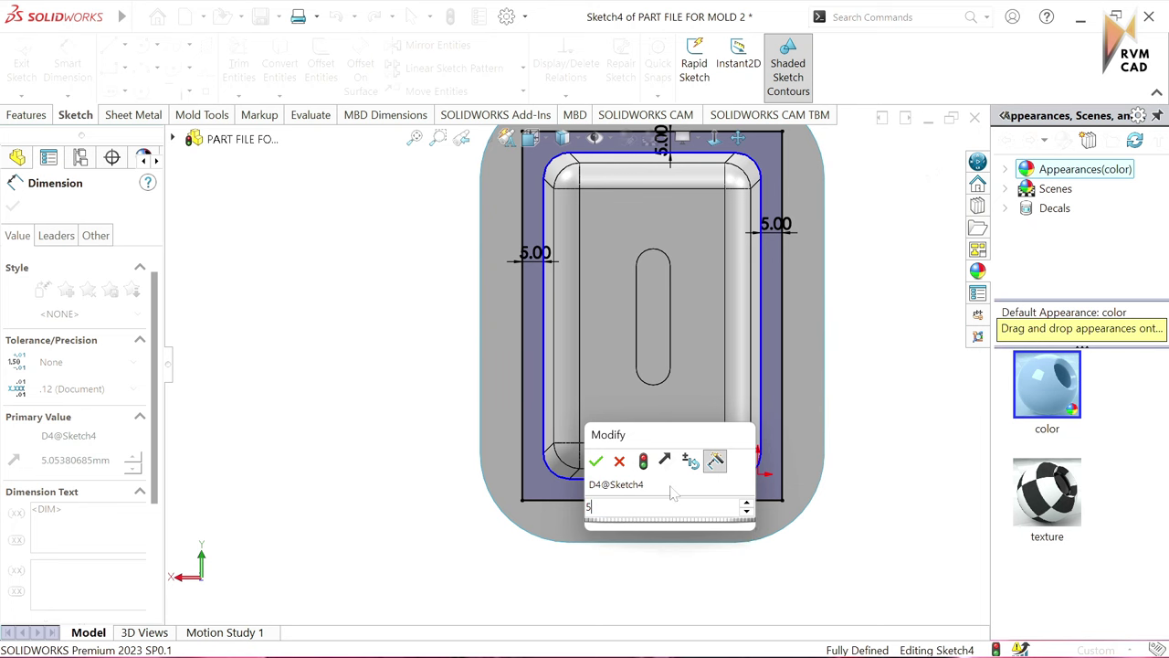
pyautogui.press('Return')
# Step: Switch to an isometric view and orbit the model to check the 5 mm offsets
pyautogui.press('z')
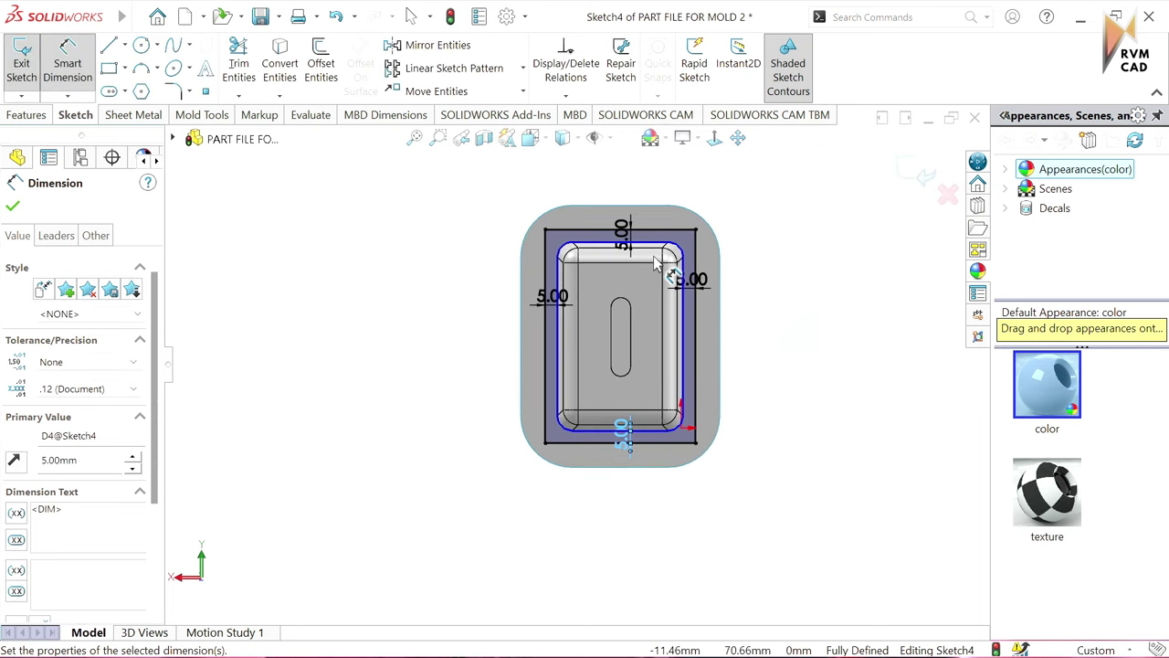
pyautogui.hotkey('ctrl', '7')
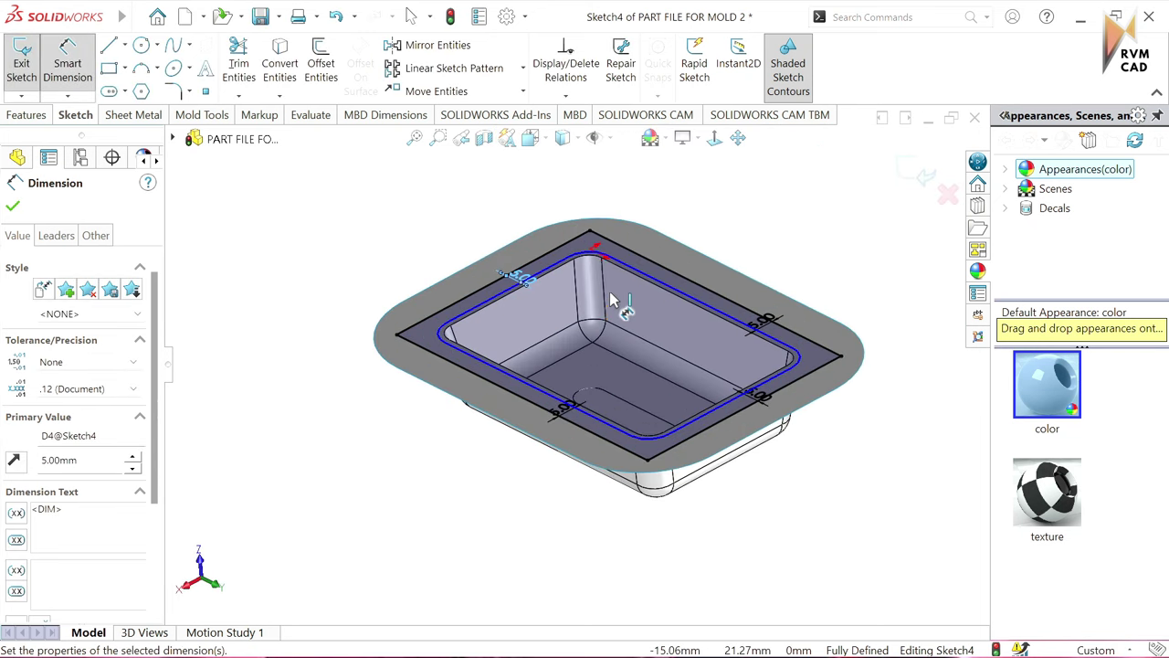
pyautogui.moveTo(612, 300); pyautogui.dragTo(624, 359, button='middle')
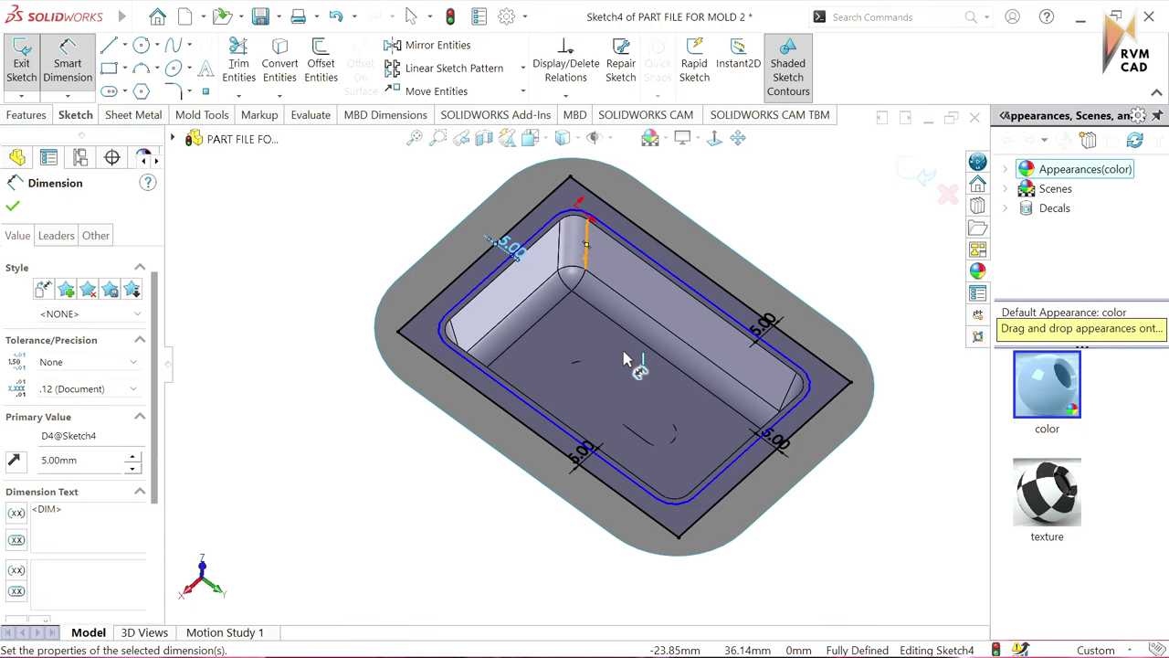
pyautogui.press('Escape')
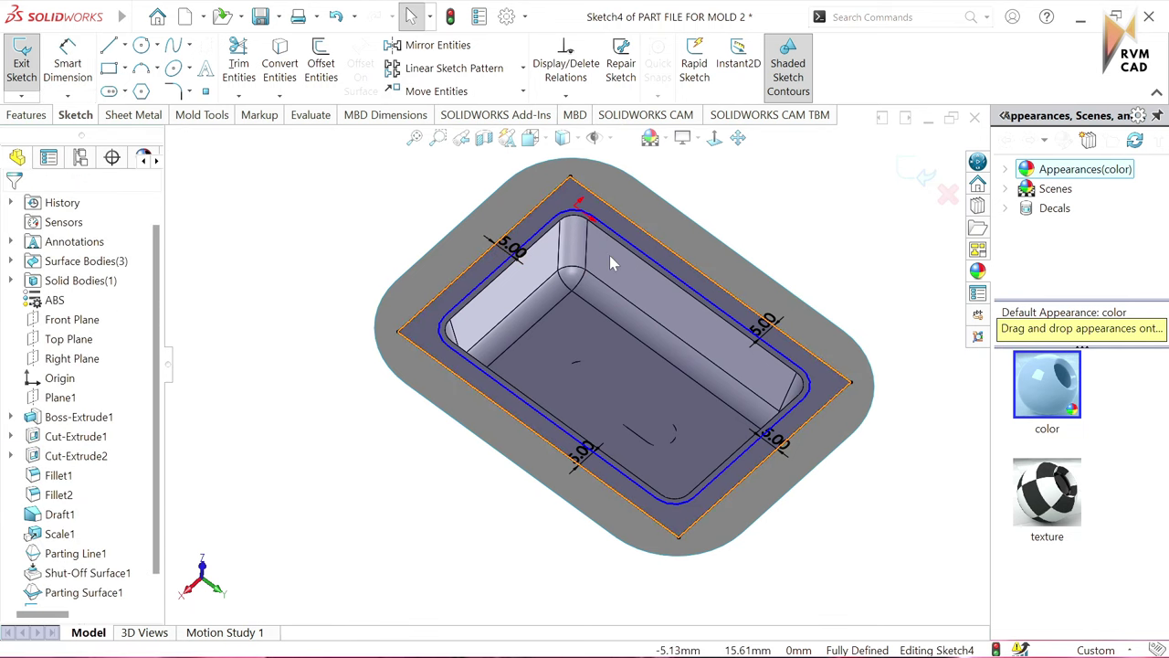
pyautogui.press('z')
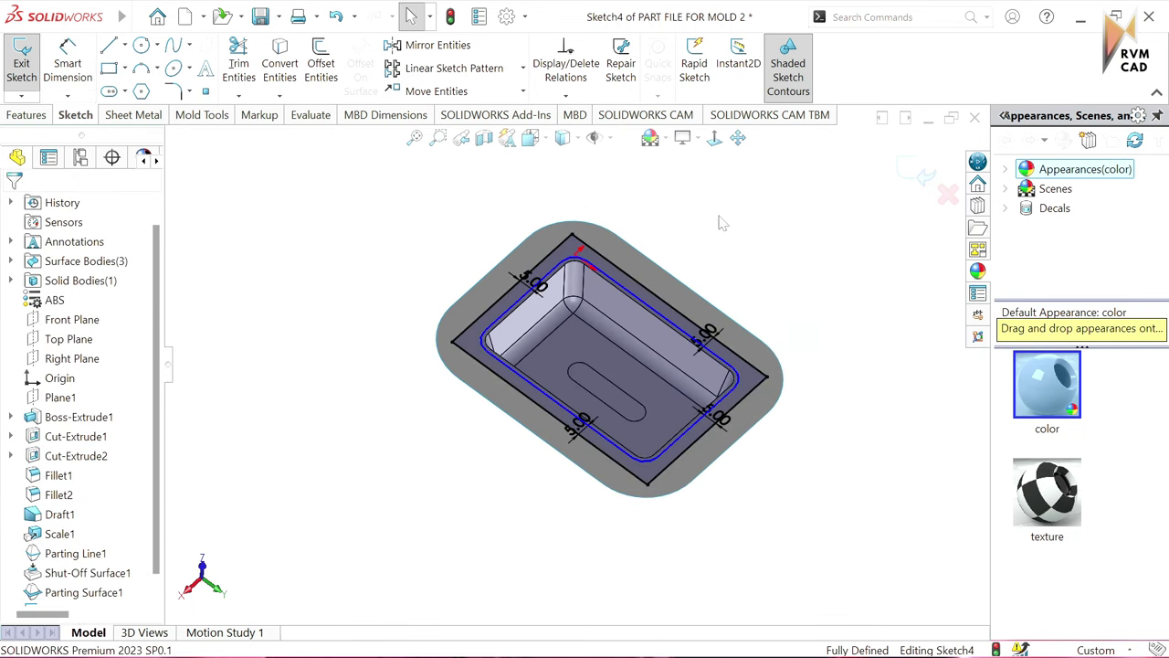
pyautogui.moveTo(721, 223); pyautogui.dragTo(517, 487, button='middle')
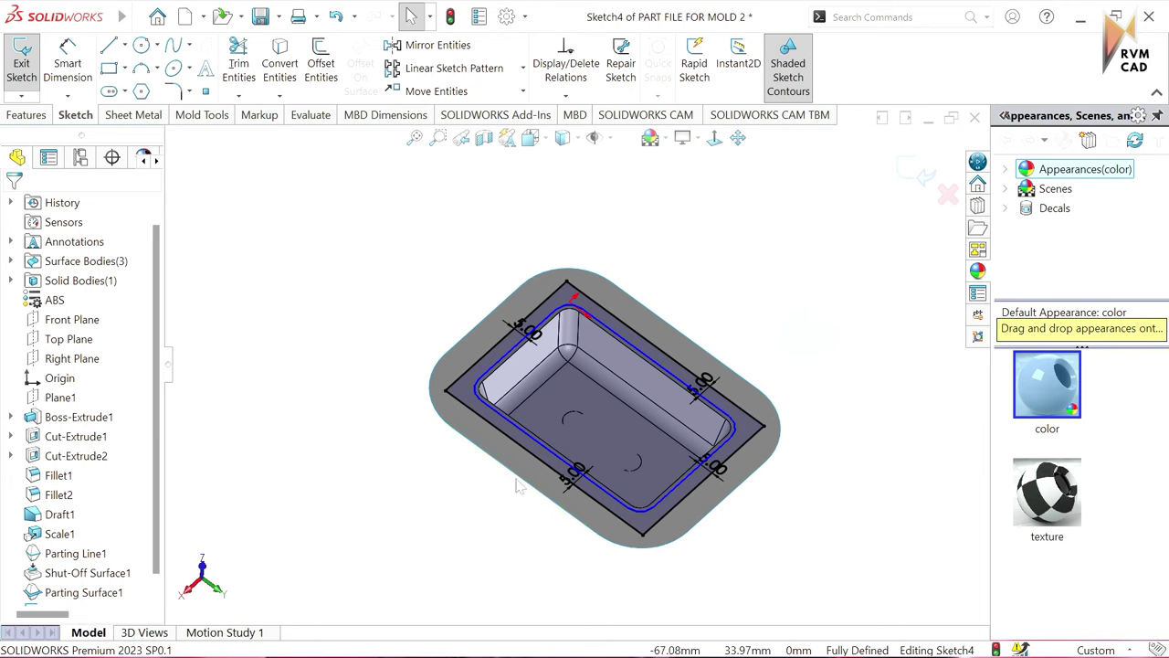
pyautogui.moveTo(705, 457)
pyautogui.mouseDown(button='middle')
pyautogui.moveTo(673, 441)
pyautogui.moveTo(691, 381)
pyautogui.mouseUp(button='middle')
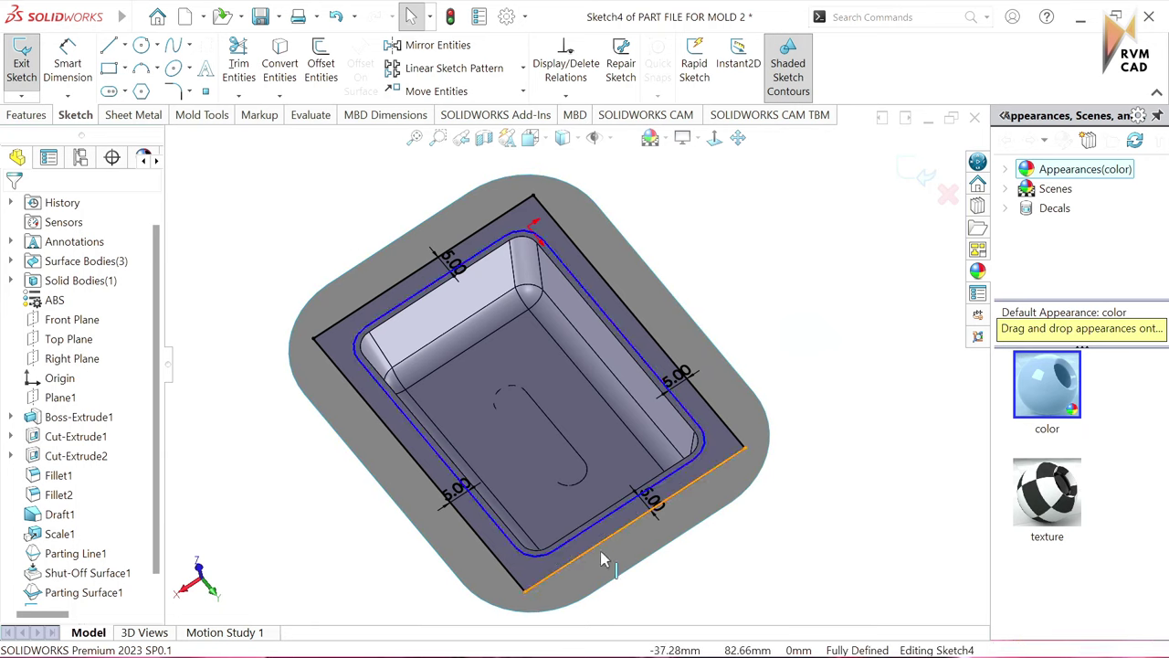
pyautogui.moveTo(601, 561)
pyautogui.mouseDown(button='middle')
pyautogui.moveTo(627, 305)
pyautogui.moveTo(617, 248)
pyautogui.mouseUp(button='middle')
pyautogui.scroll(3, 626, 305)
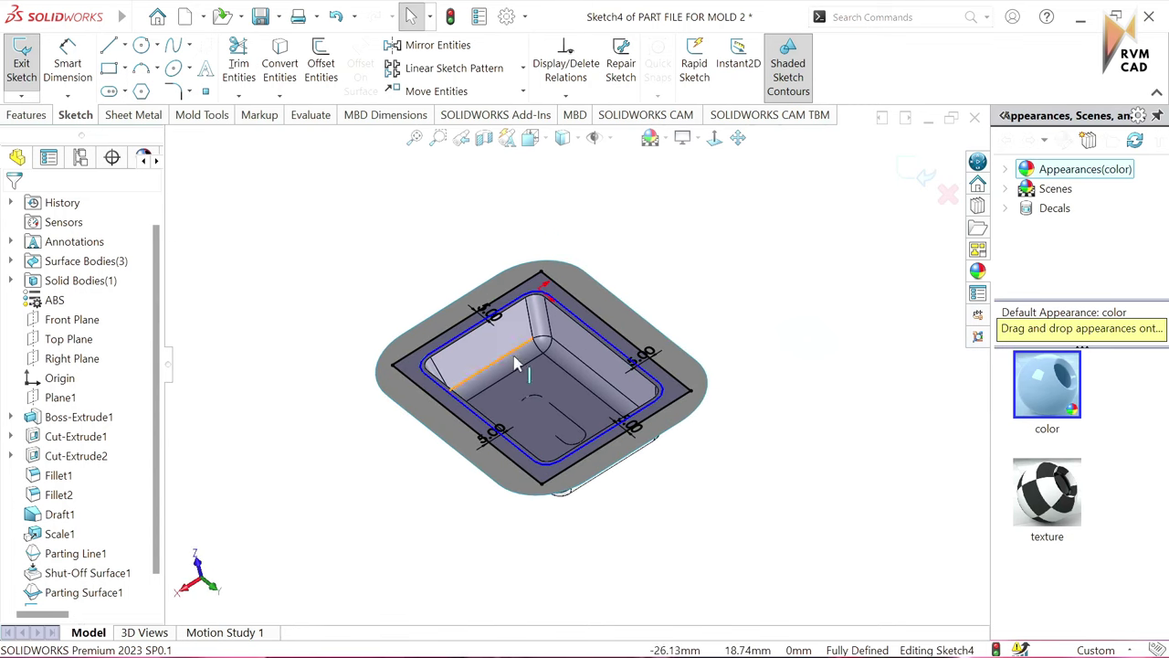
# Step: Exit the sketch and run Tooling Split with blocks 29 mm above and 34 mm below the parting surface
pyautogui.click(918, 174)
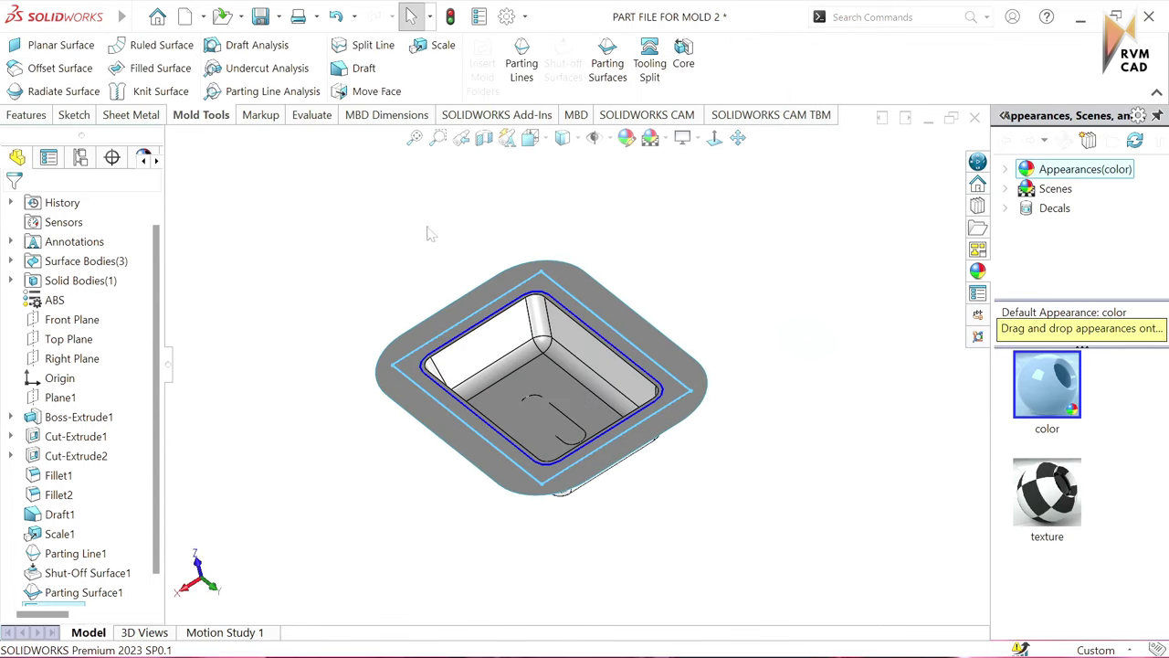
pyautogui.click(651, 75)
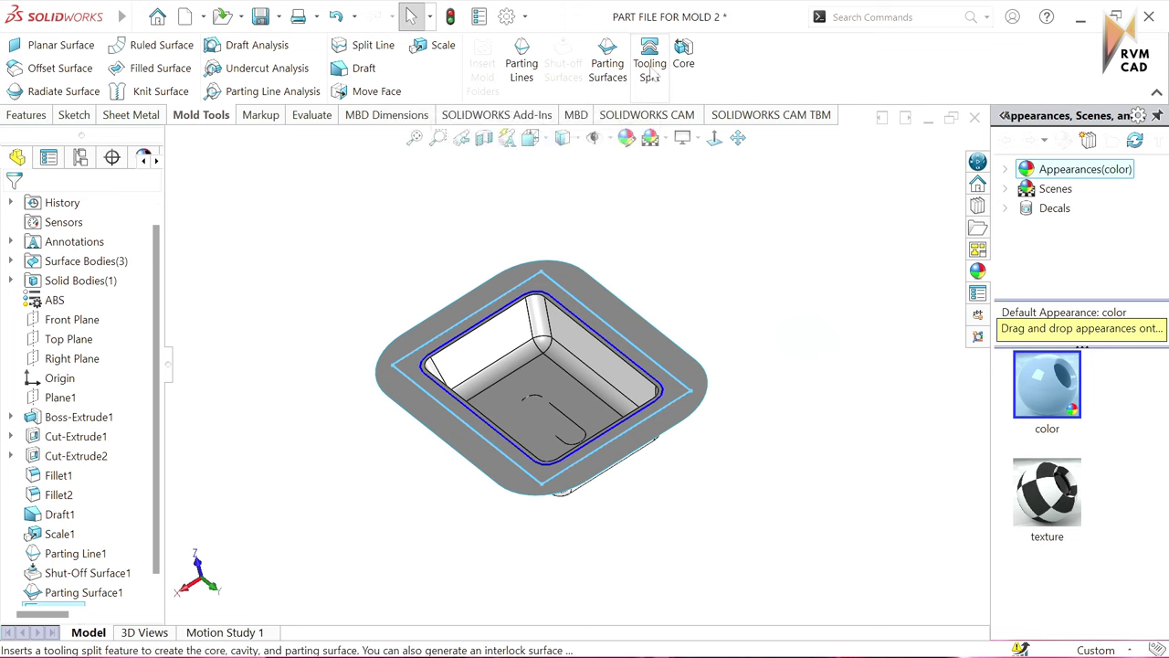
pyautogui.moveTo(685, 392); pyautogui.dragTo(721, 301, button='middle')
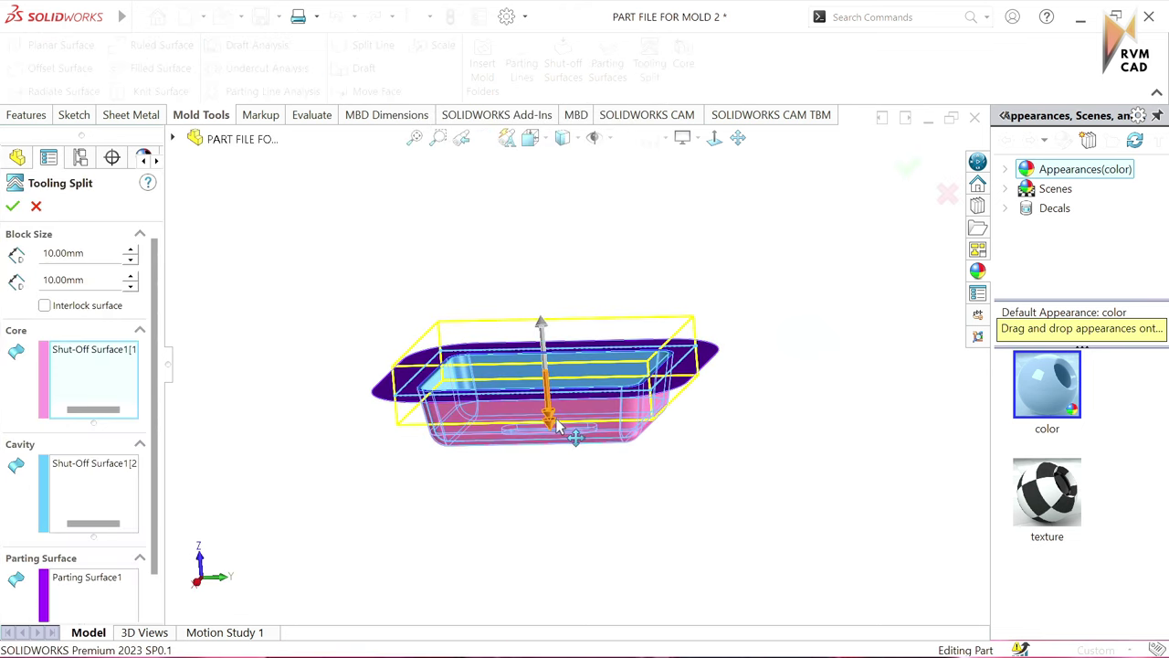
pyautogui.moveTo(560, 427); pyautogui.dragTo(555, 487)
pyautogui.moveTo(546, 331); pyautogui.dragTo(545, 295)
pyautogui.moveTo(373, 358); pyautogui.dragTo(379, 389, button='middle')
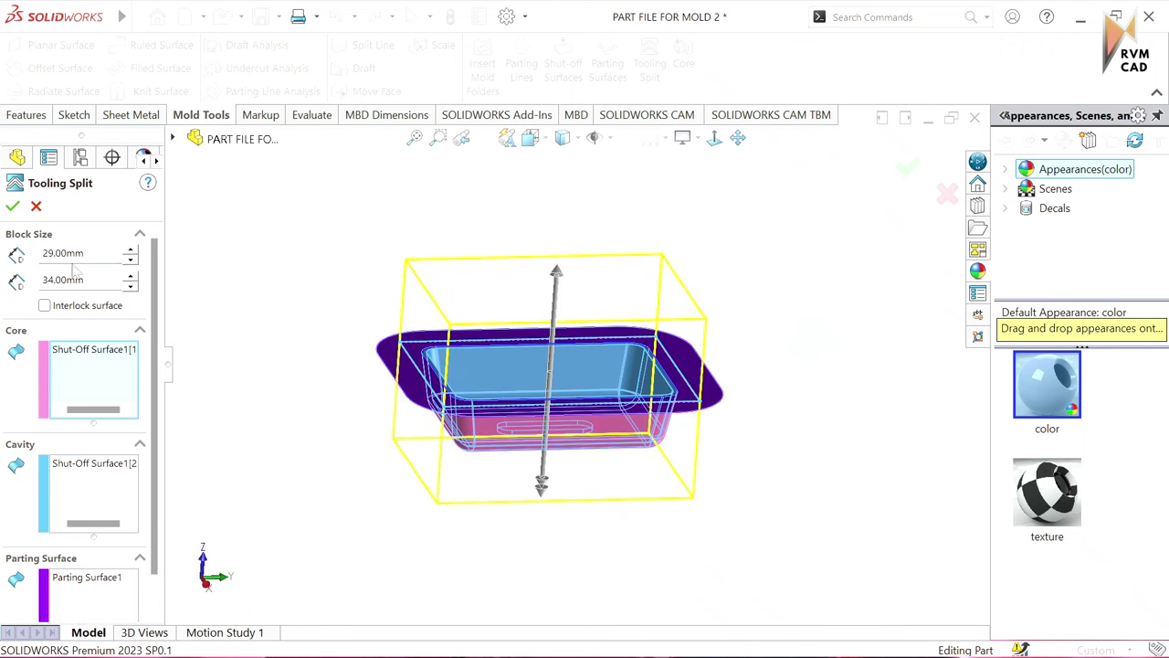
pyautogui.click(11, 207)
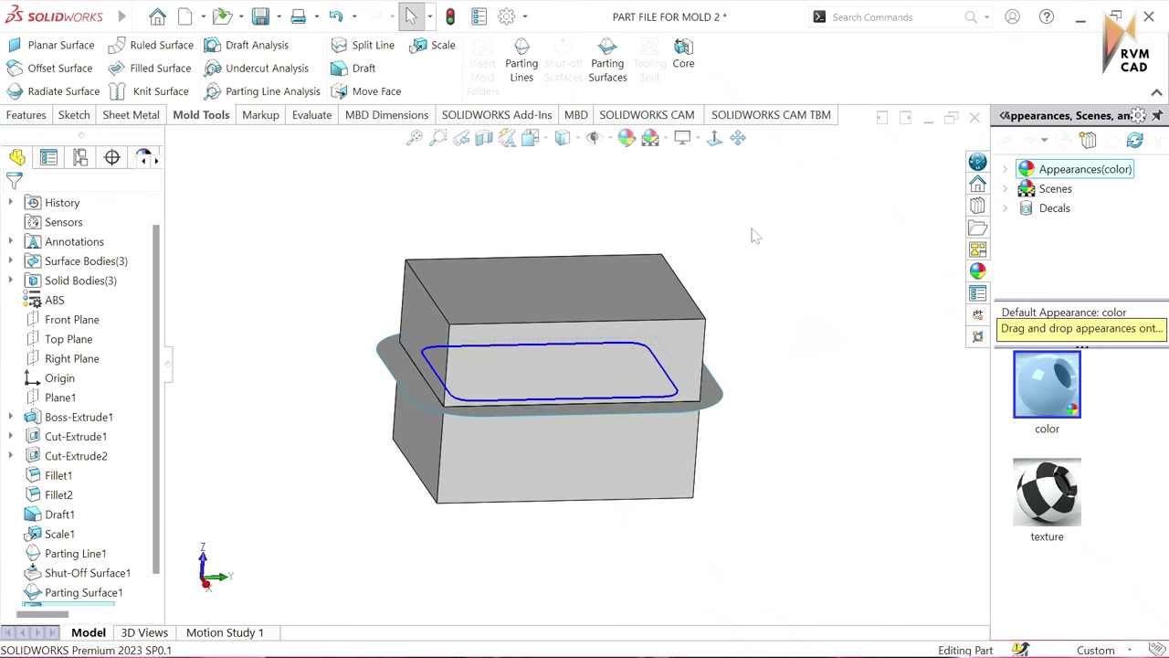
# Step: Orbit the new tooling blocks and turn off the parting-line sketch display
pyautogui.moveTo(757, 235); pyautogui.dragTo(739, 253, button='middle')
pyautogui.scroll(-3, 516, 313)
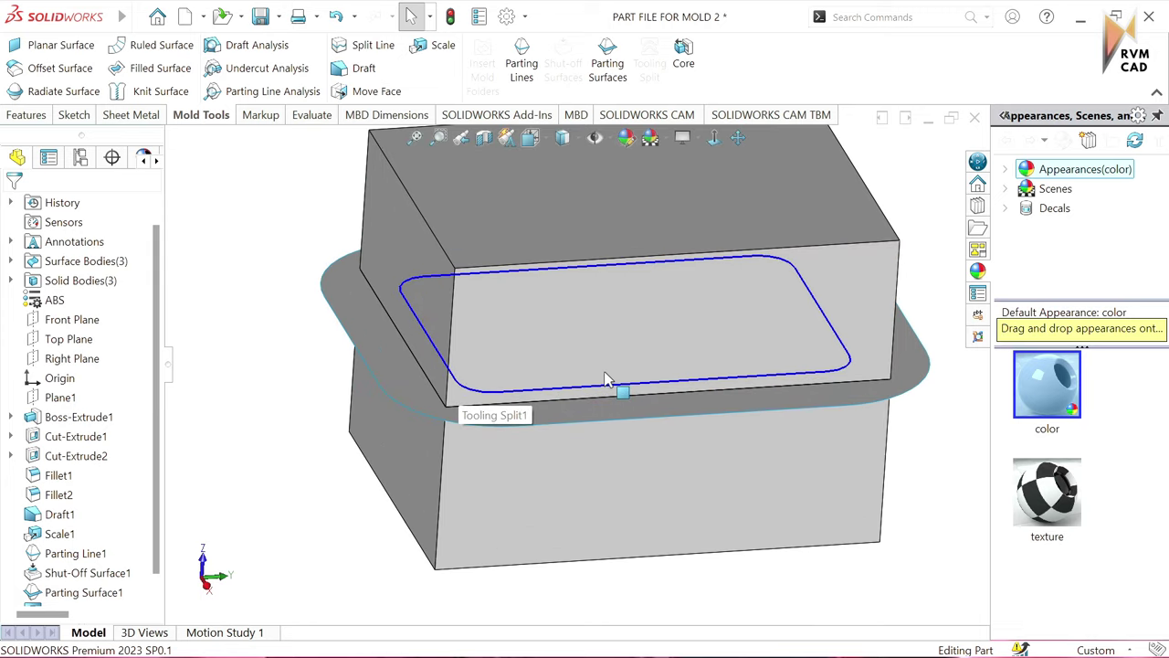
pyautogui.scroll(4, 605, 379)
pyautogui.moveTo(605, 379)
pyautogui.mouseDown(button='middle')
pyautogui.moveTo(560, 337)
pyautogui.moveTo(597, 353)
pyautogui.moveTo(666, 313)
pyautogui.mouseUp(button='middle')
pyautogui.moveTo(804, 293); pyautogui.dragTo(684, 269, button='middle')
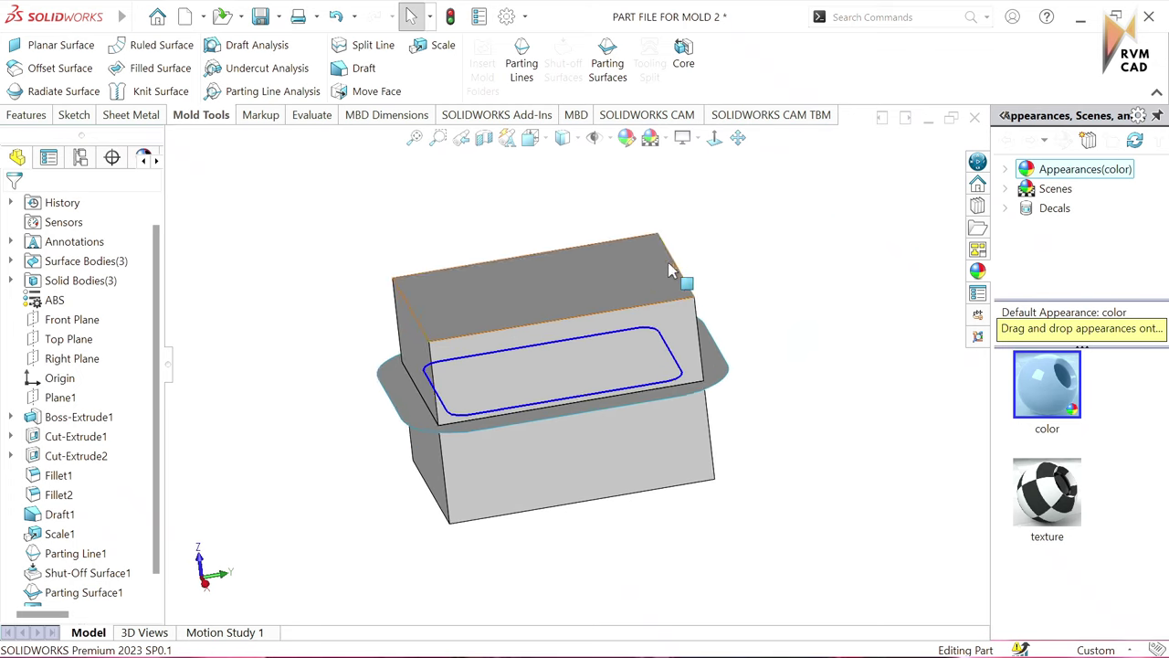
pyautogui.click(593, 137)
pyautogui.moveTo(694, 310); pyautogui.dragTo(538, 379, button='middle')
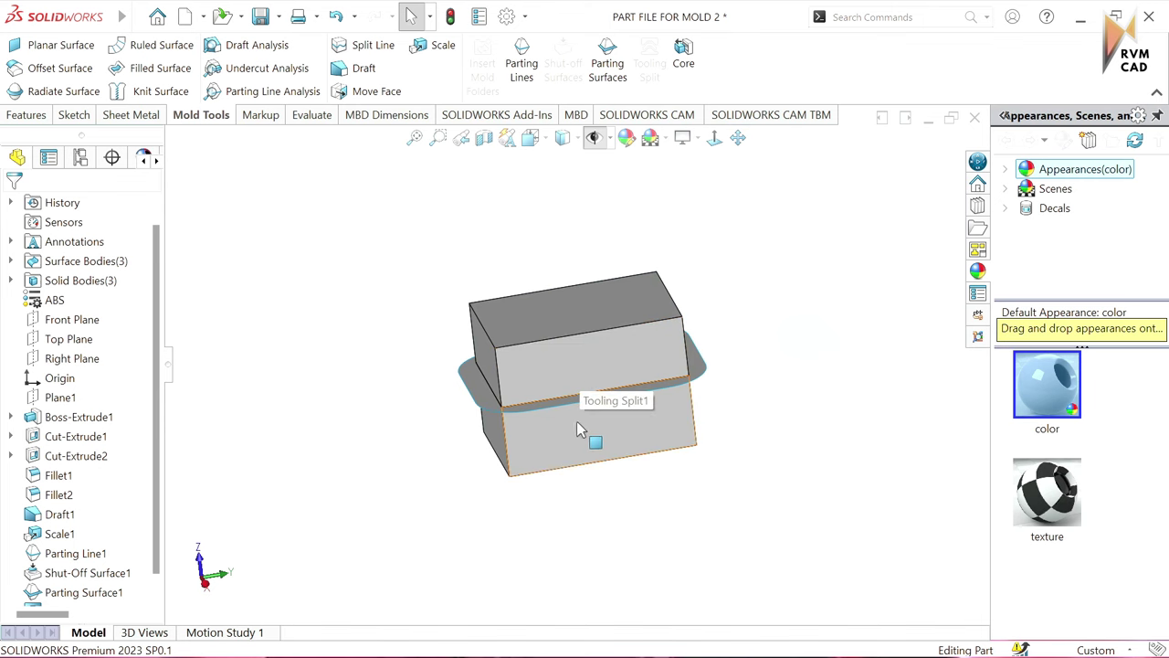
# Step: Hide the lower block, the tray body and another body to inspect the split halves
pyautogui.click(630, 419)
pyautogui.click(670, 391)
pyautogui.moveTo(814, 478)
pyautogui.mouseDown(button='middle')
pyautogui.moveTo(554, 320)
pyautogui.moveTo(595, 277)
pyautogui.mouseUp(button='middle')
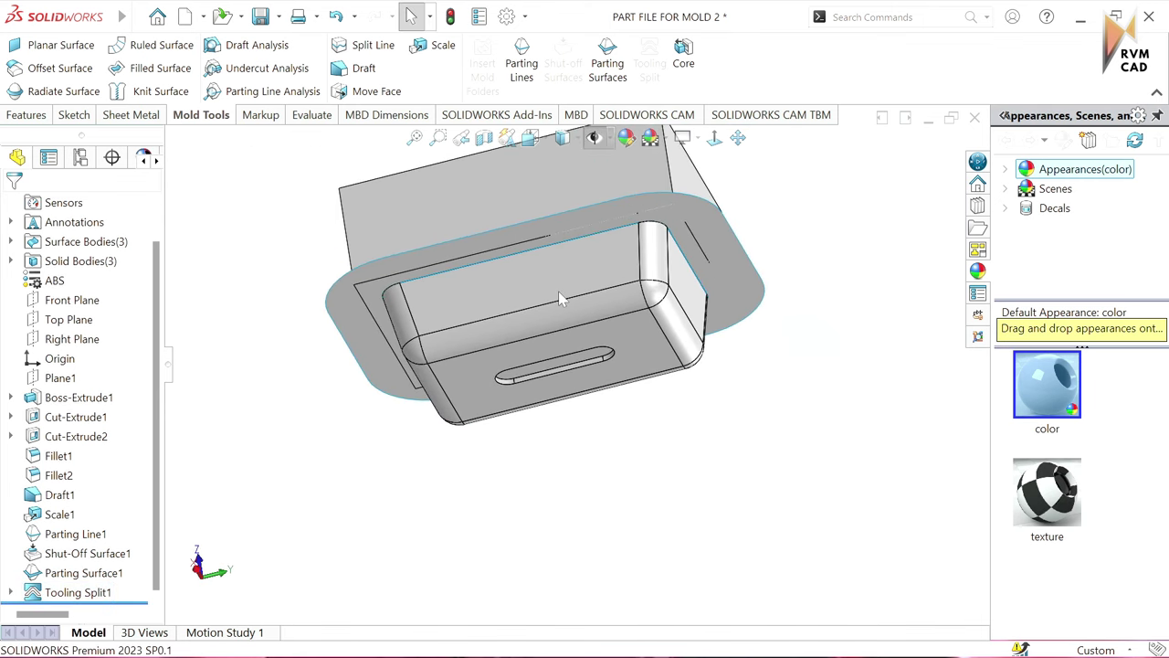
pyautogui.click(595, 277)
pyautogui.click(649, 250)
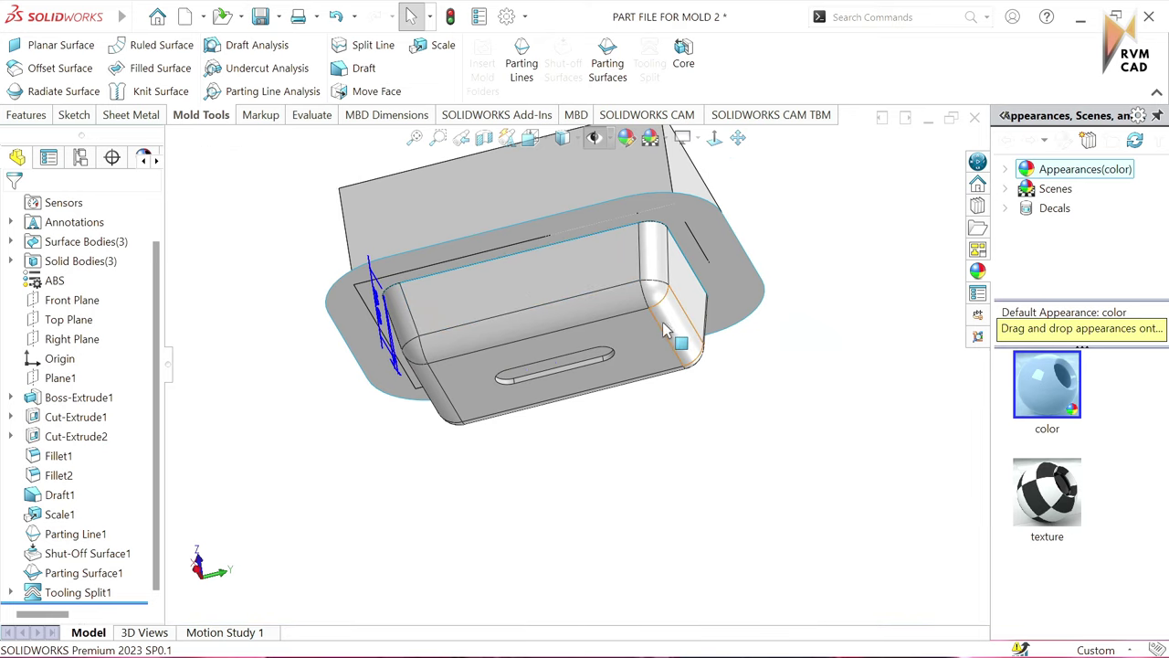
pyautogui.moveTo(796, 334)
pyautogui.mouseDown(button='middle')
pyautogui.moveTo(679, 377)
pyautogui.moveTo(641, 344)
pyautogui.moveTo(645, 385)
pyautogui.mouseUp(button='middle')
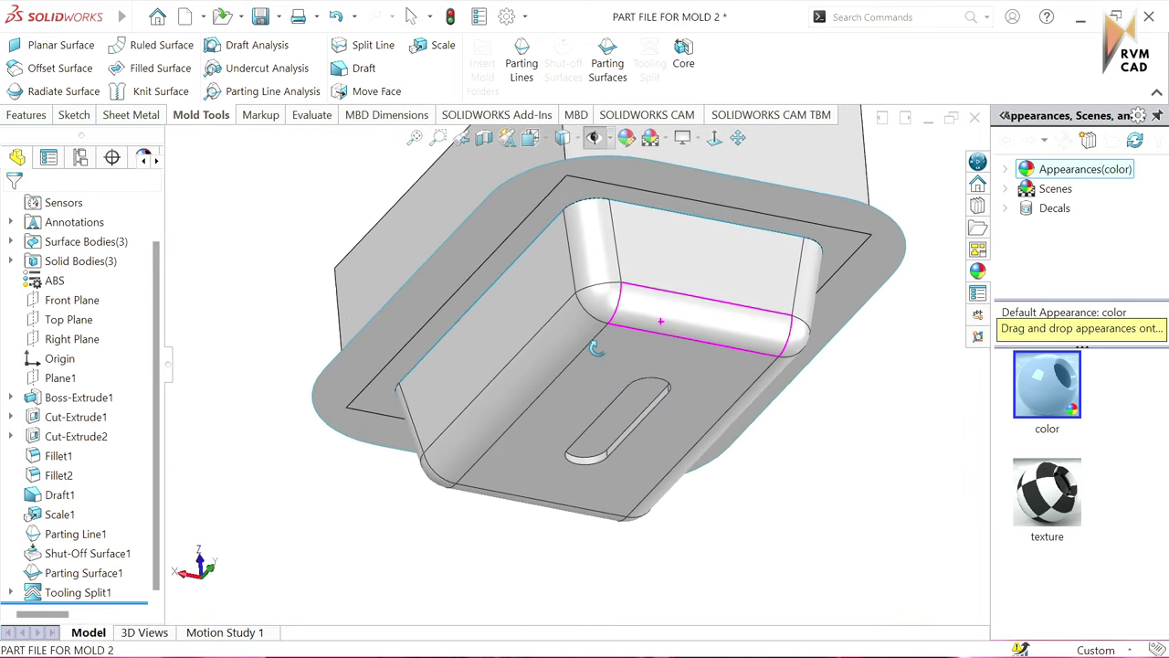
pyautogui.click(593, 302)
pyautogui.click(553, 259)
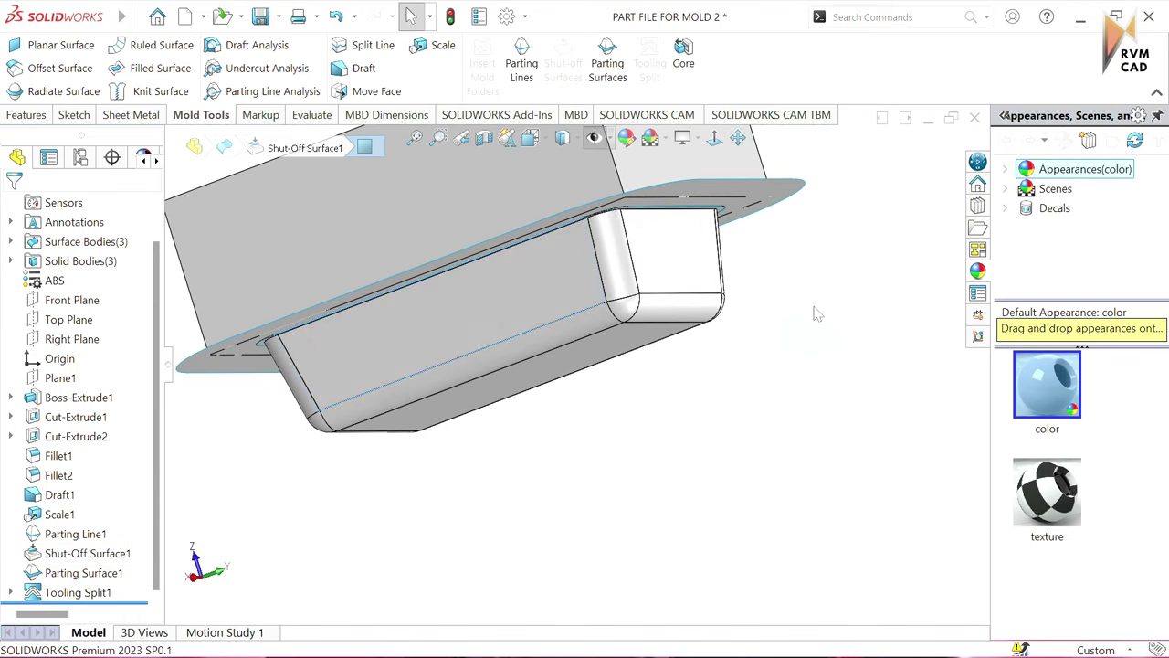
# Step: Orbit from the cavity to a low side view, then snap to a standard orientation
pyautogui.moveTo(552, 259)
pyautogui.mouseDown(button='middle')
pyautogui.moveTo(655, 334)
pyautogui.moveTo(536, 341)
pyautogui.moveTo(545, 404)
pyautogui.mouseUp(button='middle')
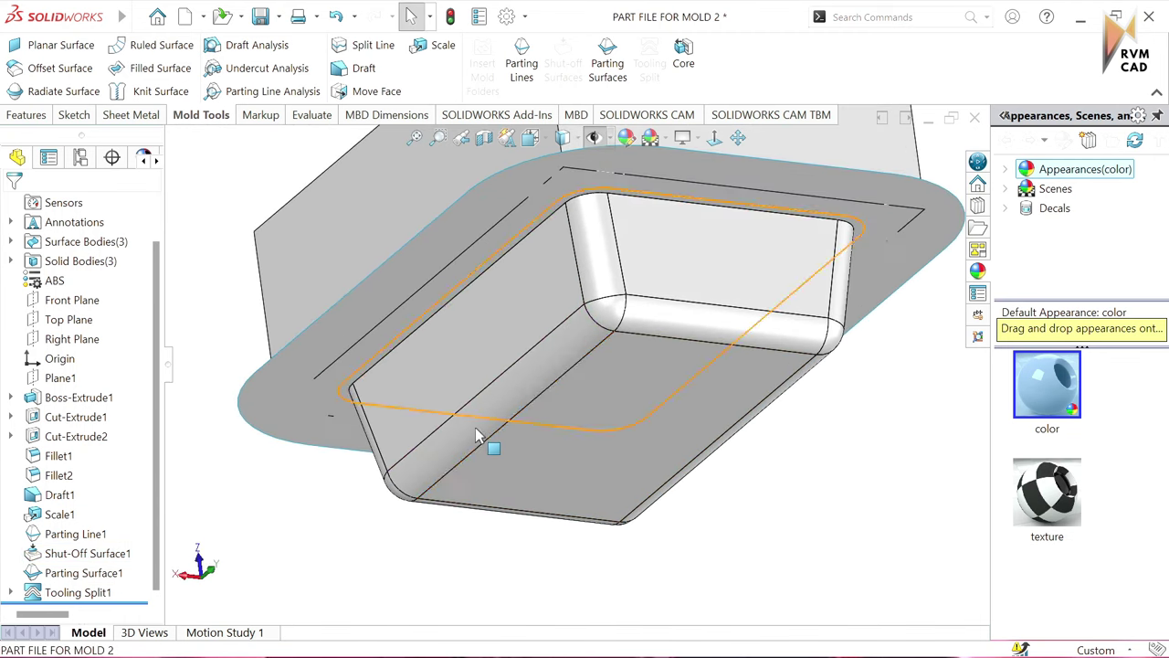
pyautogui.scroll(2, 661, 373)
pyautogui.moveTo(663, 382)
pyautogui.mouseDown(button='middle')
pyautogui.moveTo(587, 279)
pyautogui.moveTo(615, 282)
pyautogui.moveTo(606, 262)
pyautogui.moveTo(579, 343)
pyautogui.mouseUp(button='middle')
pyautogui.scroll(2, 590, 278)
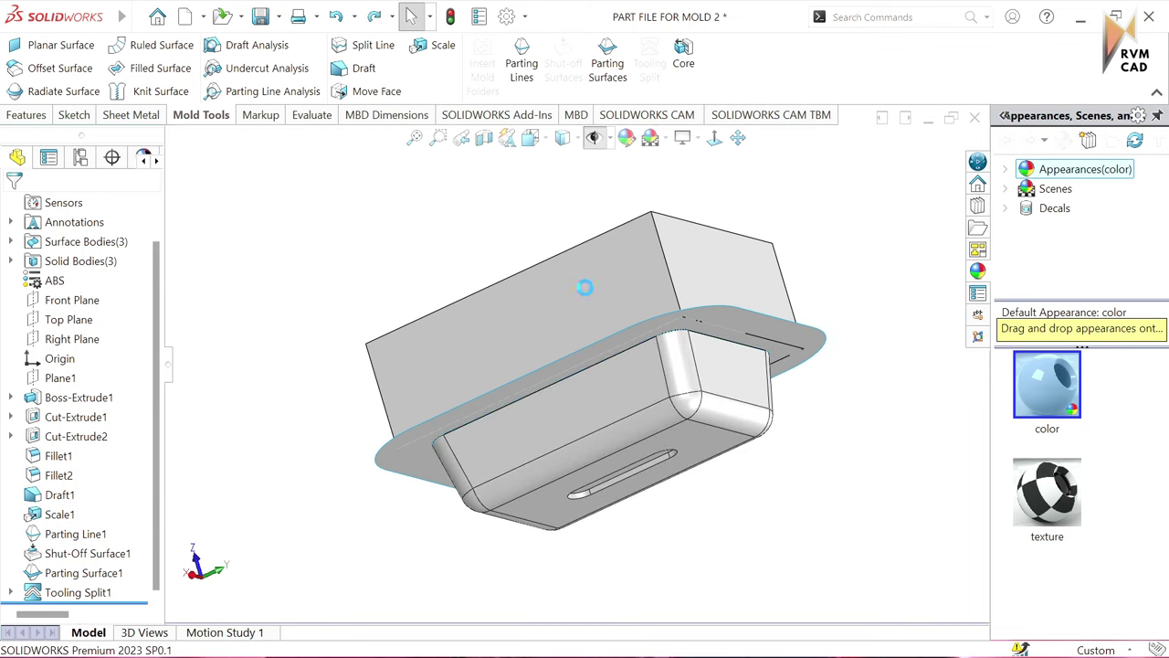
pyautogui.hotkey('ctrl', '8')
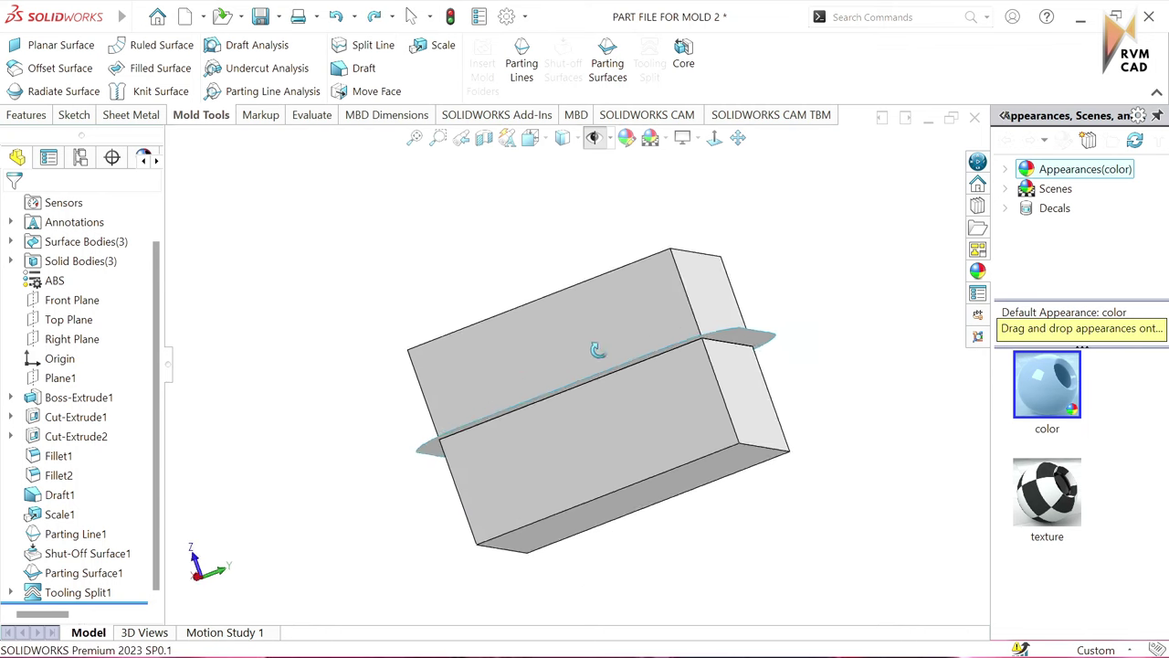
pyautogui.click(629, 376)
pyautogui.click(719, 336)
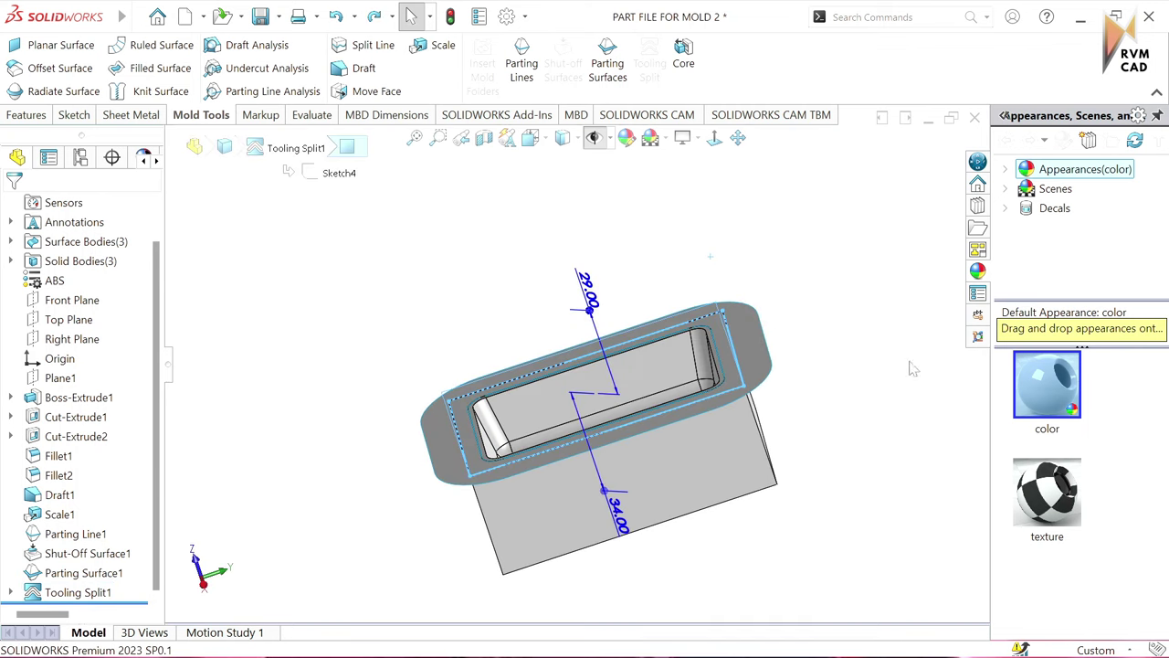
pyautogui.moveTo(719, 336); pyautogui.dragTo(613, 420, button='middle')
pyautogui.click(613, 419)
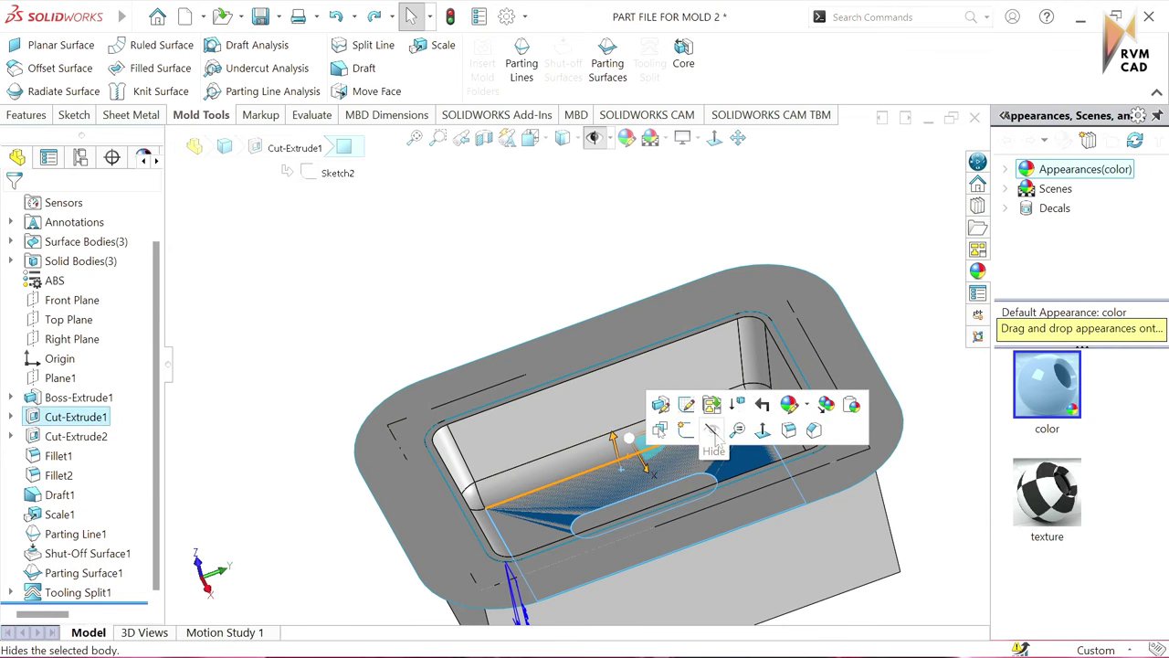
pyautogui.scroll(3, 678, 430)
pyautogui.moveTo(678, 429); pyautogui.dragTo(838, 418, button='middle')
pyautogui.scroll(3, 600, 418)
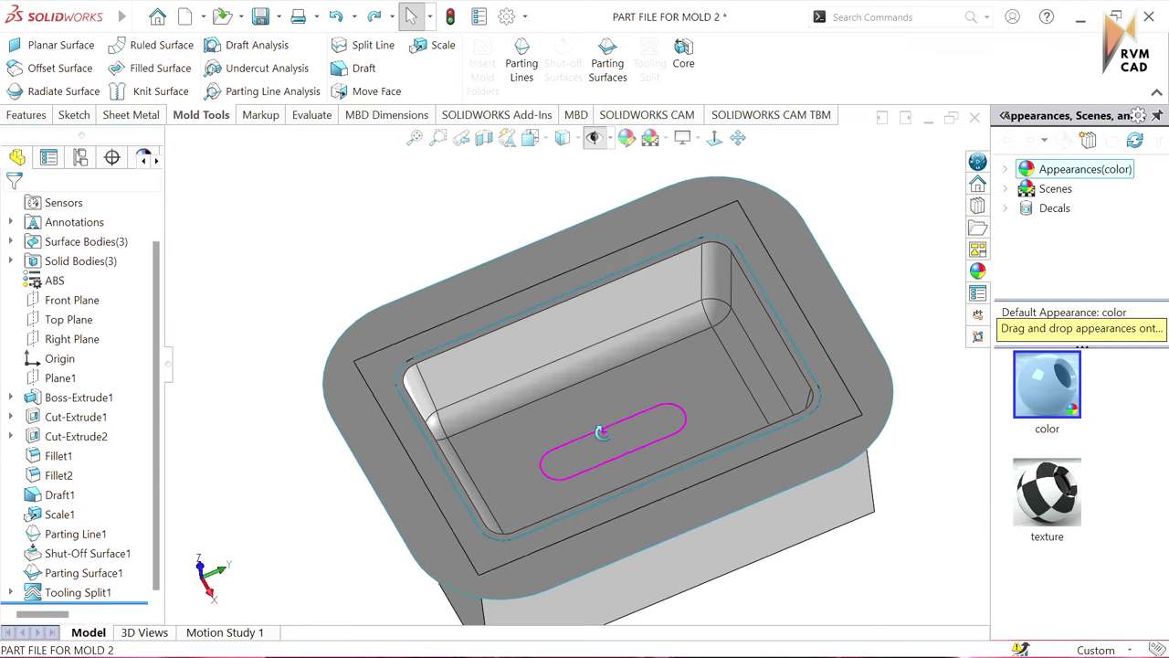
pyautogui.click(594, 422)
pyautogui.click(676, 376)
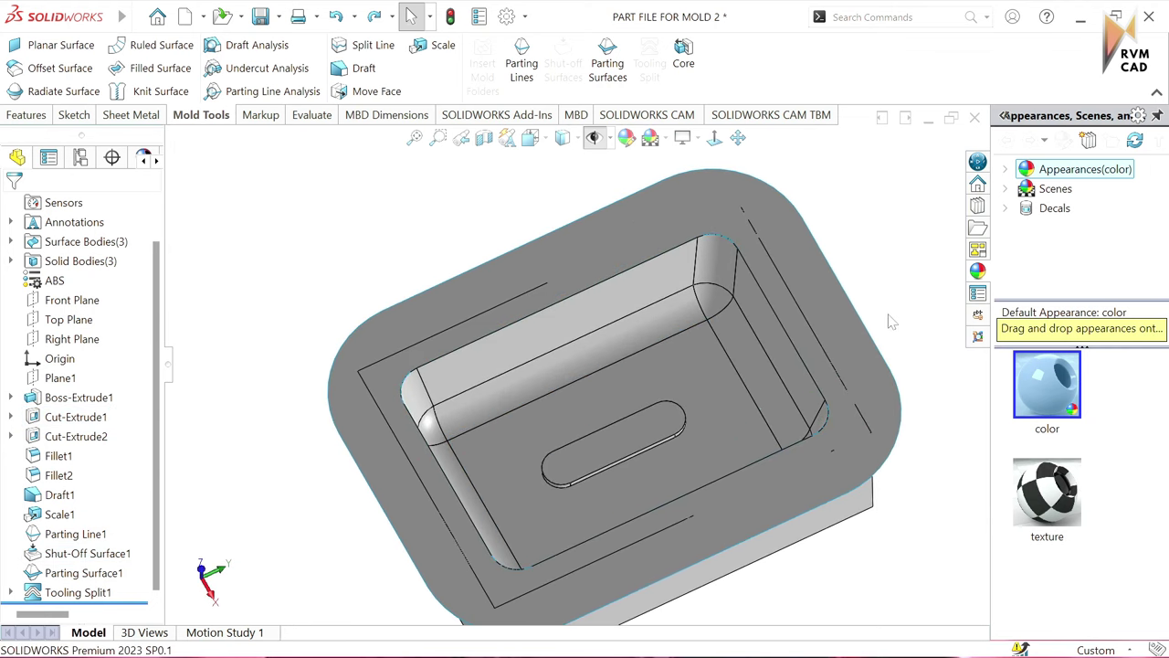
pyautogui.moveTo(849, 369)
pyautogui.mouseDown(button='middle')
pyautogui.moveTo(684, 405)
pyautogui.moveTo(681, 443)
pyautogui.moveTo(749, 379)
pyautogui.moveTo(745, 388)
pyautogui.mouseUp(button='middle')
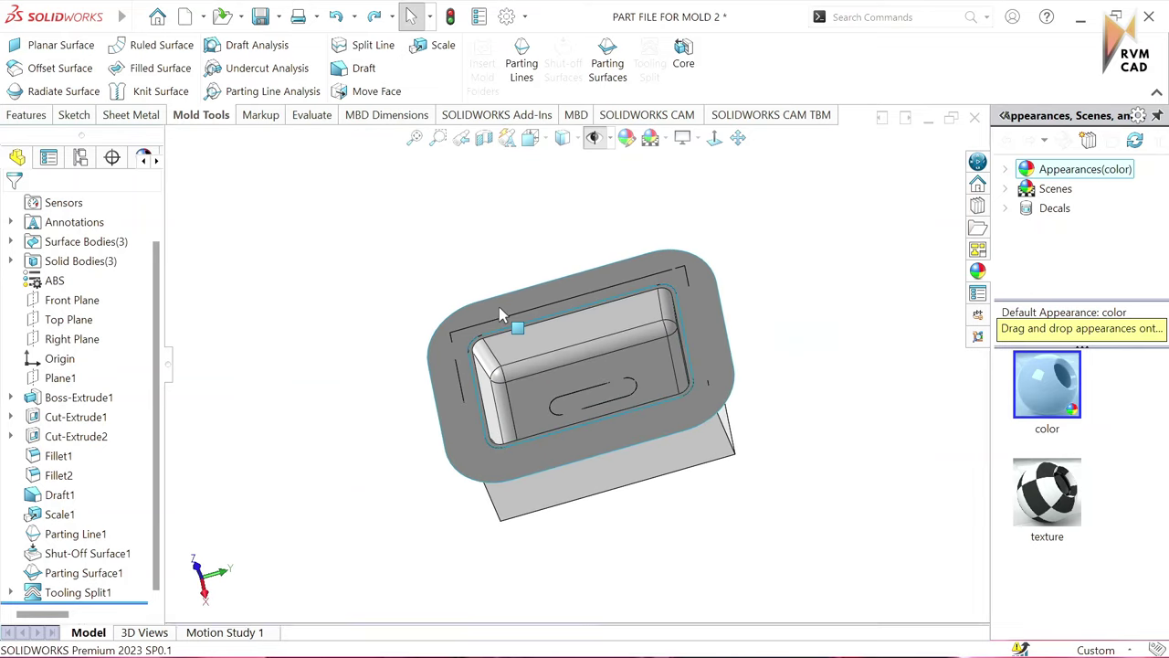
pyautogui.hotkey('shift', 'Tab')
pyautogui.hotkey('ctrl', '7')
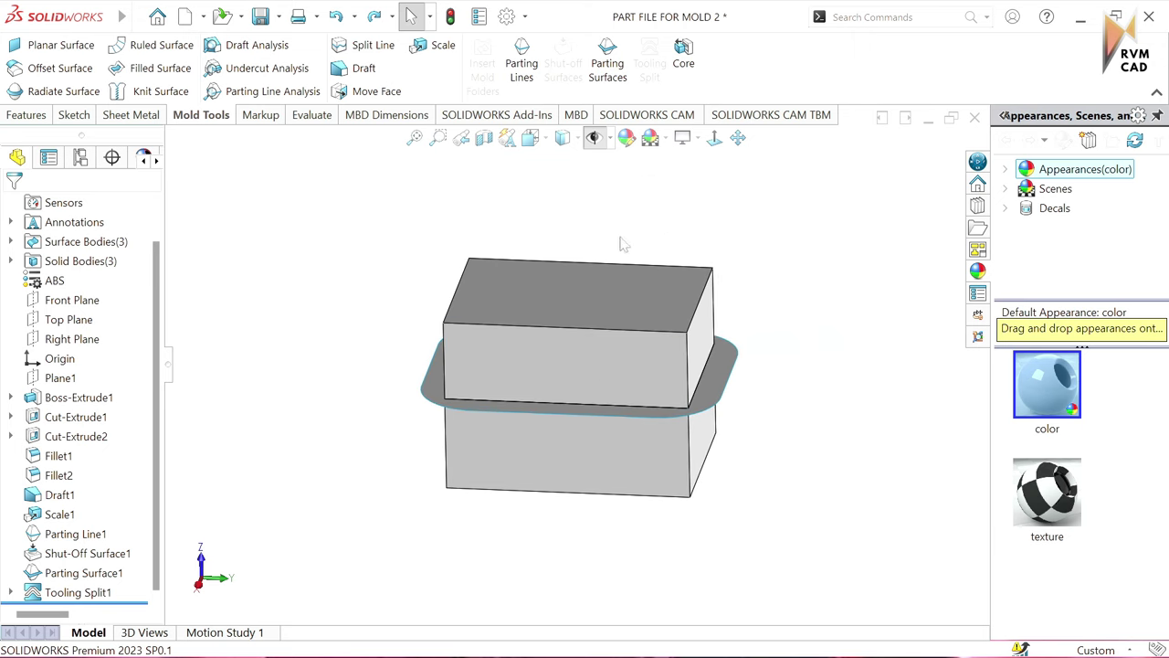
pyautogui.scroll(1, 108, 327)
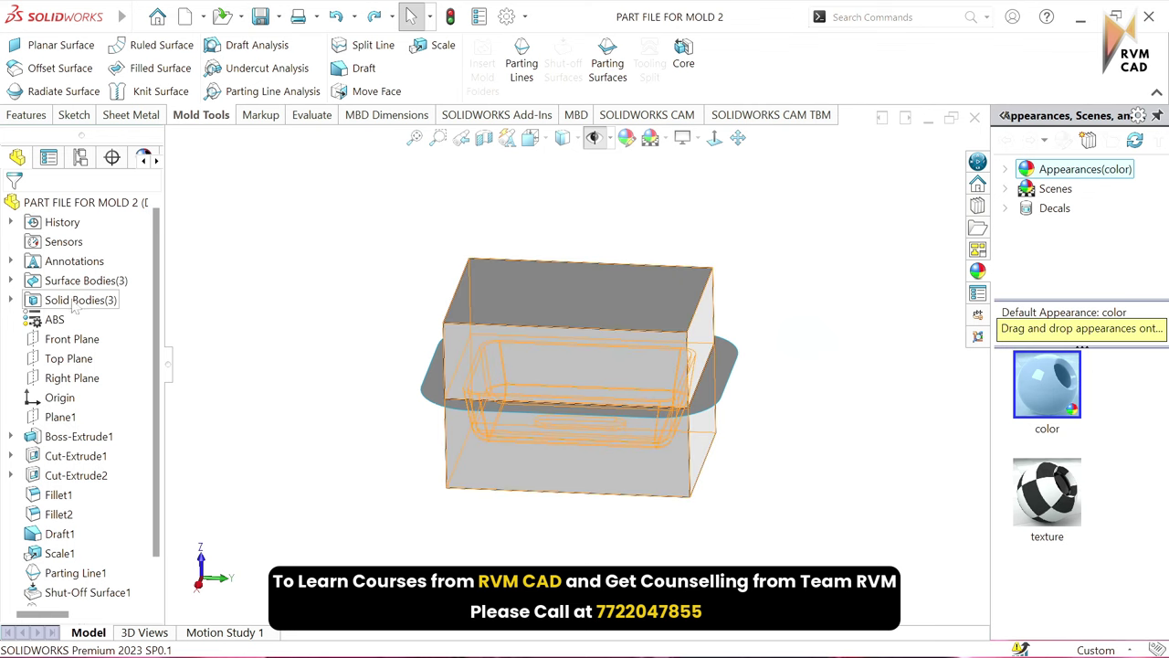
# Step: Save the three split bodies as separate parts with auto-assigned titles
pyautogui.rightClick(61, 307)
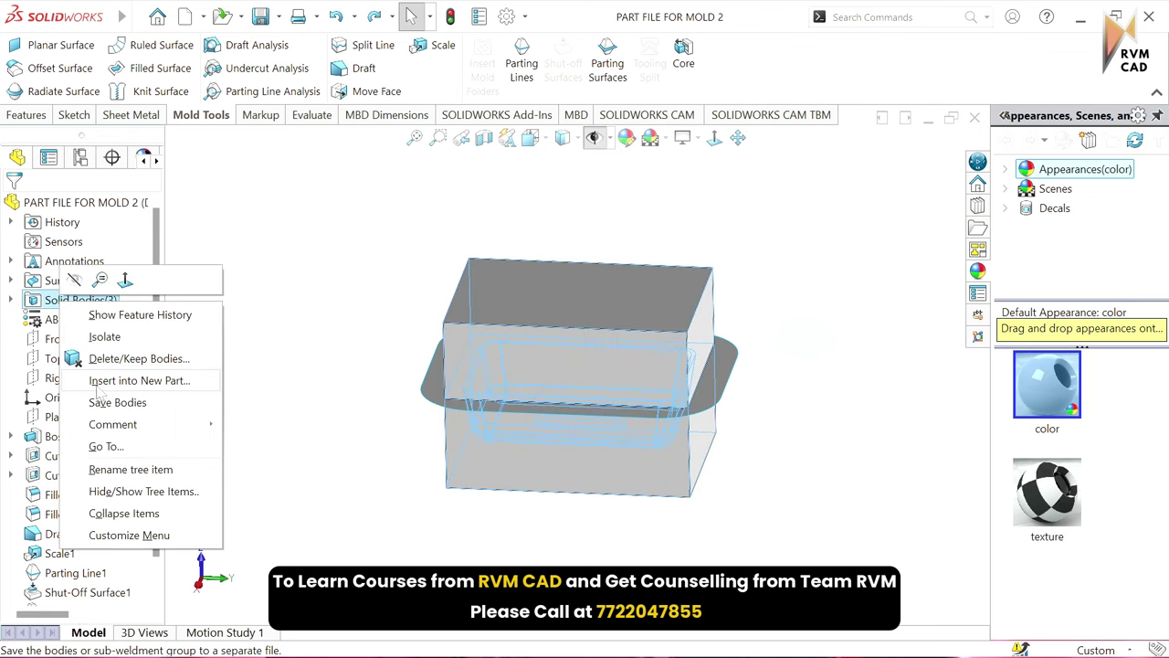
pyautogui.click(108, 409)
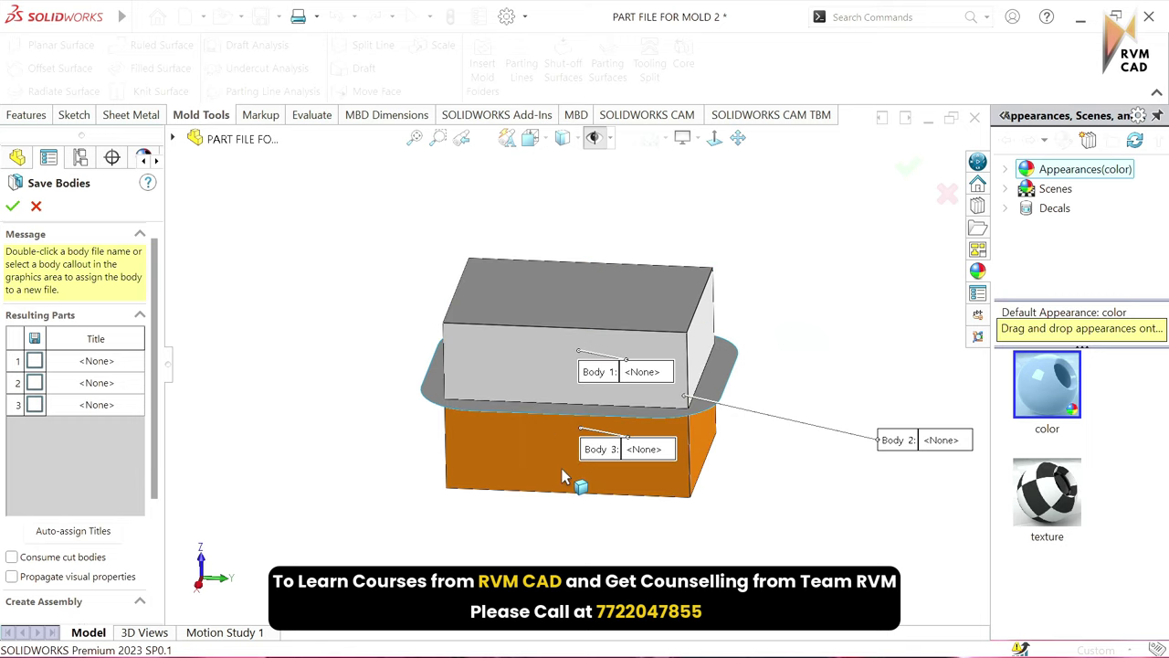
pyautogui.click(82, 531)
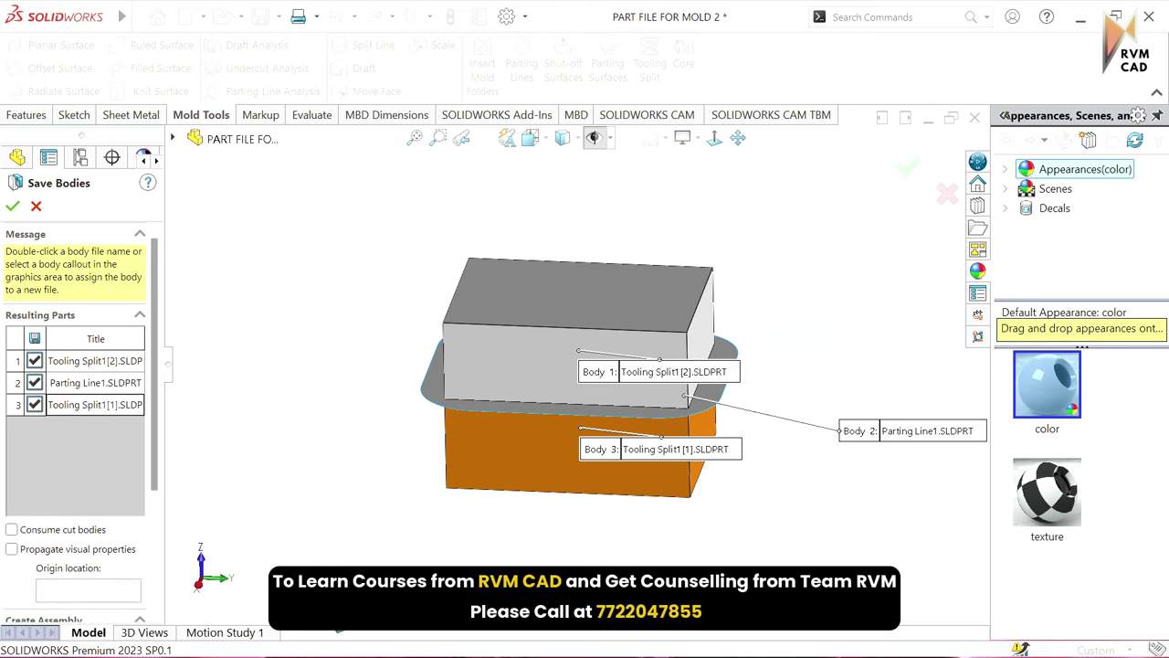
pyautogui.scroll(-5, 157, 477)
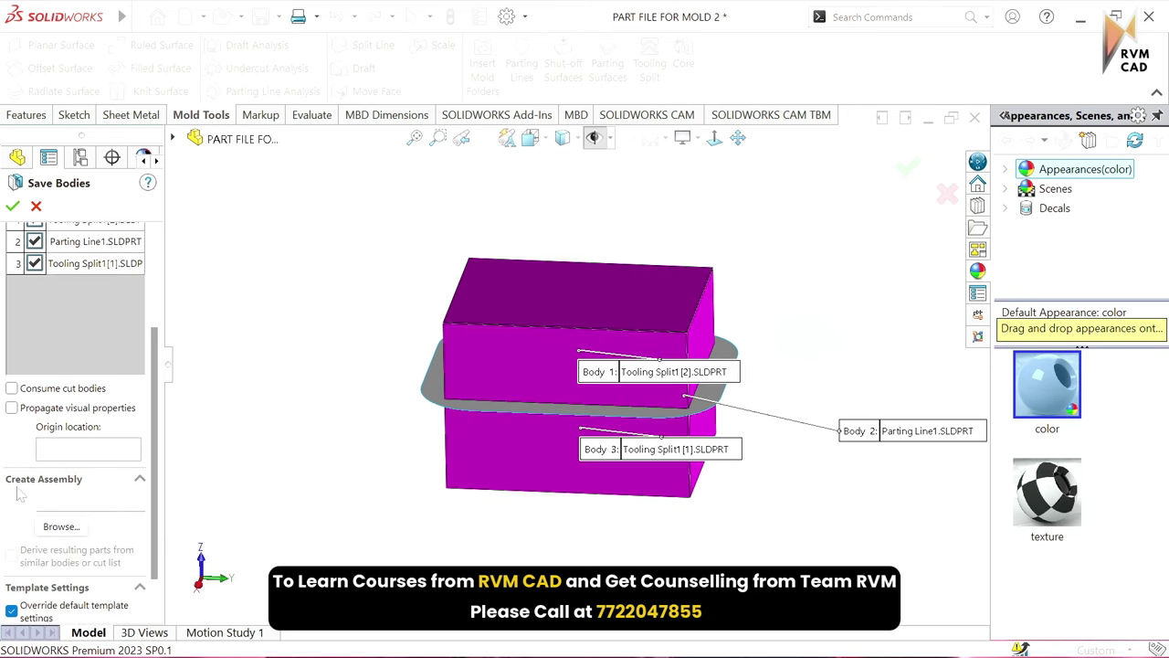
# Step: Create the MOLD assembly in the PART FILE folder and confirm the save
pyautogui.click(62, 530)
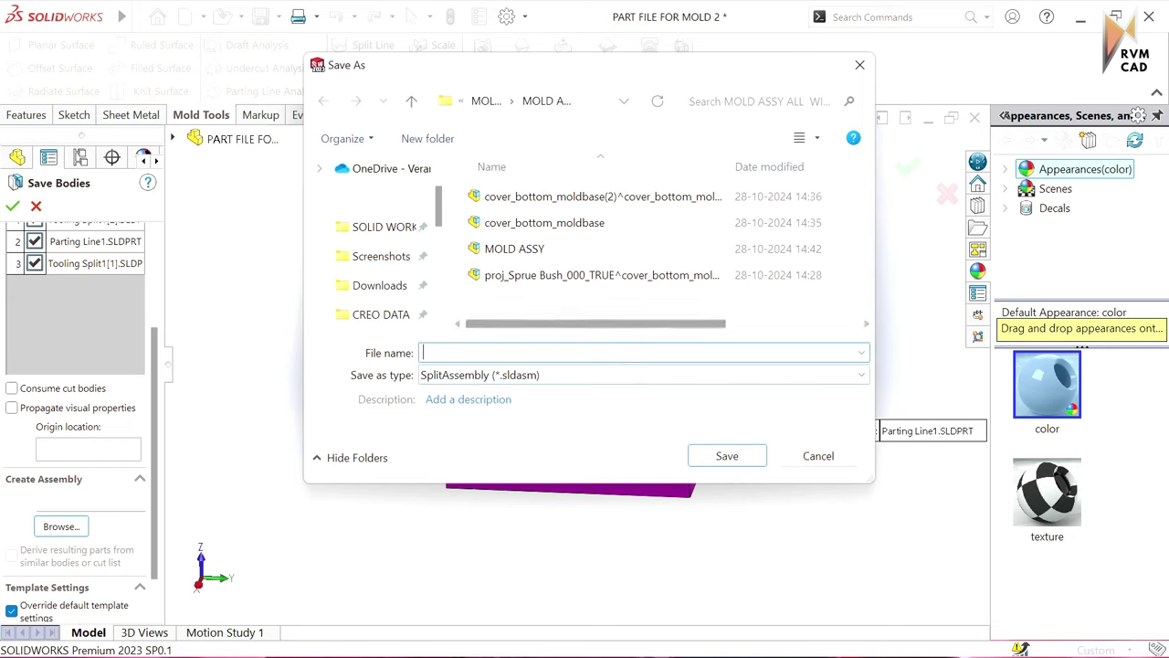
pyautogui.click(412, 102)
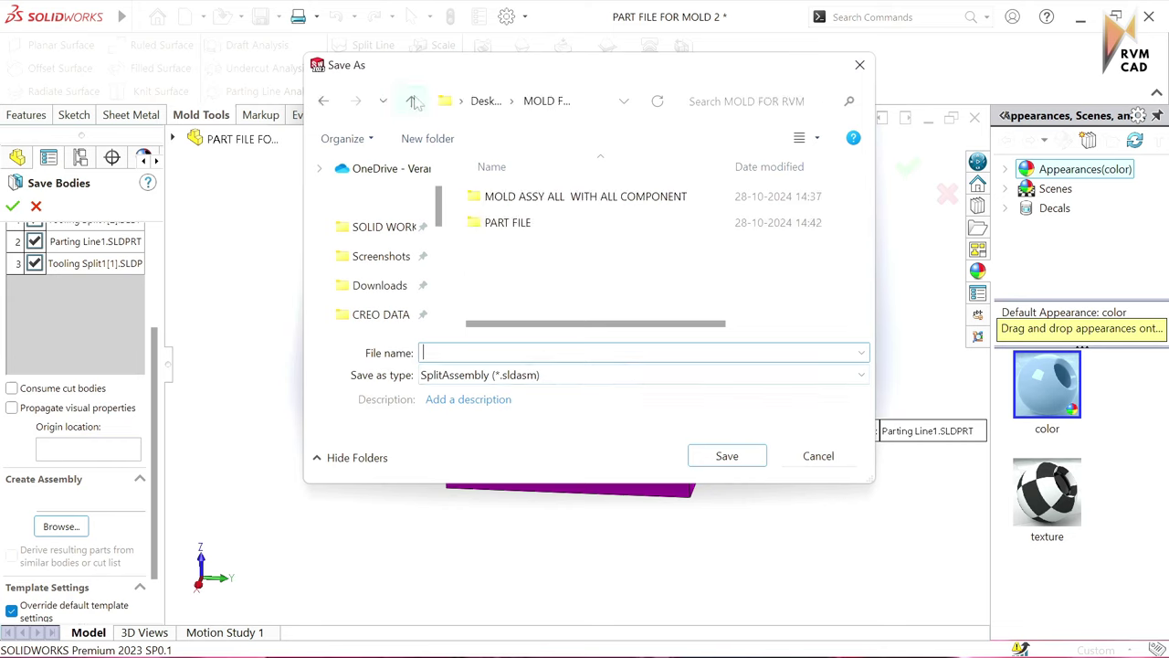
pyautogui.doubleClick(539, 226)
pyautogui.click(423, 353)
pyautogui.write('MOLD ASSY')
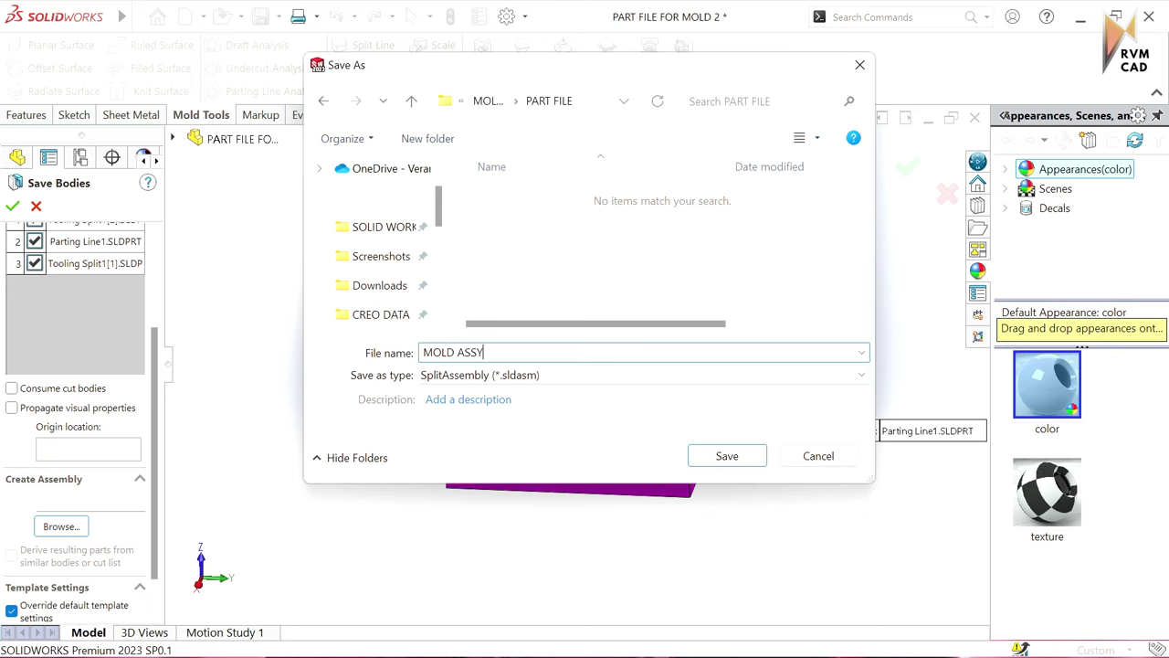
pyautogui.press('Return')
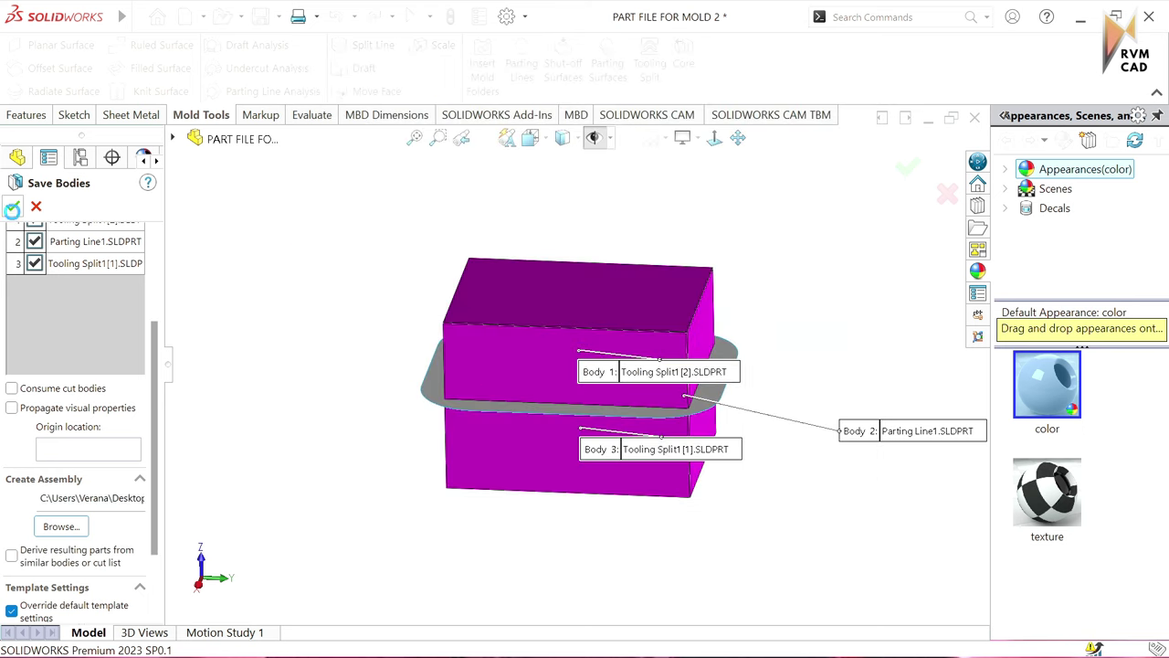
pyautogui.click(12, 208)
# Step: Dismiss the template and rebuild prompts, then close the tray part without saving
pyautogui.click(462, 297)
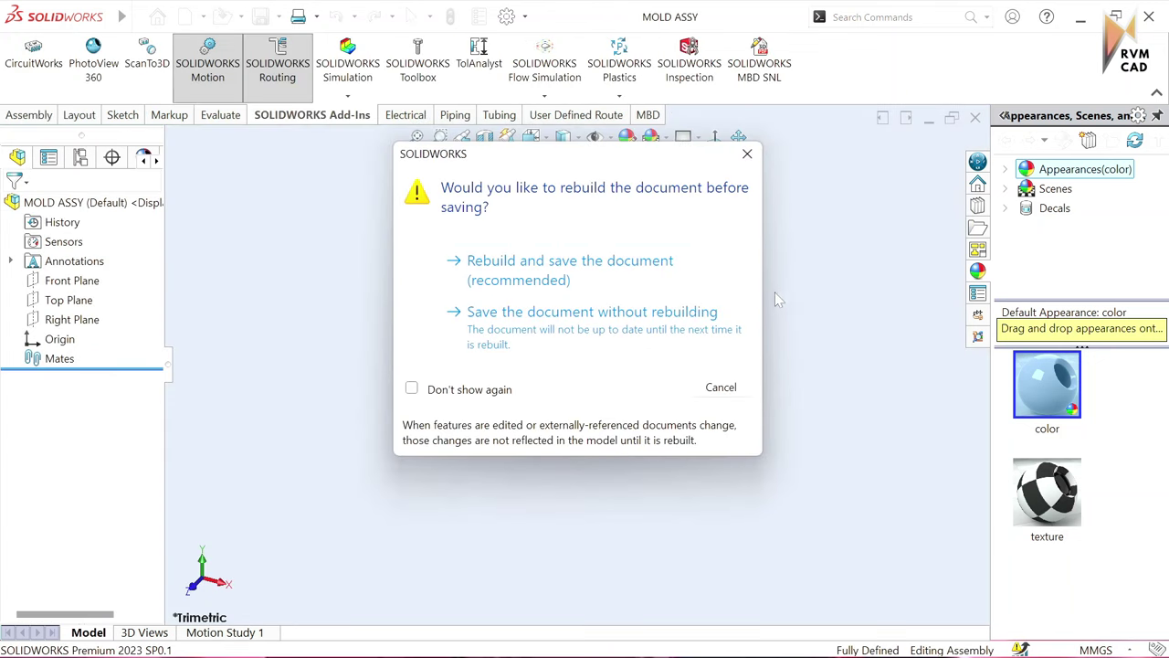
pyautogui.click(568, 319)
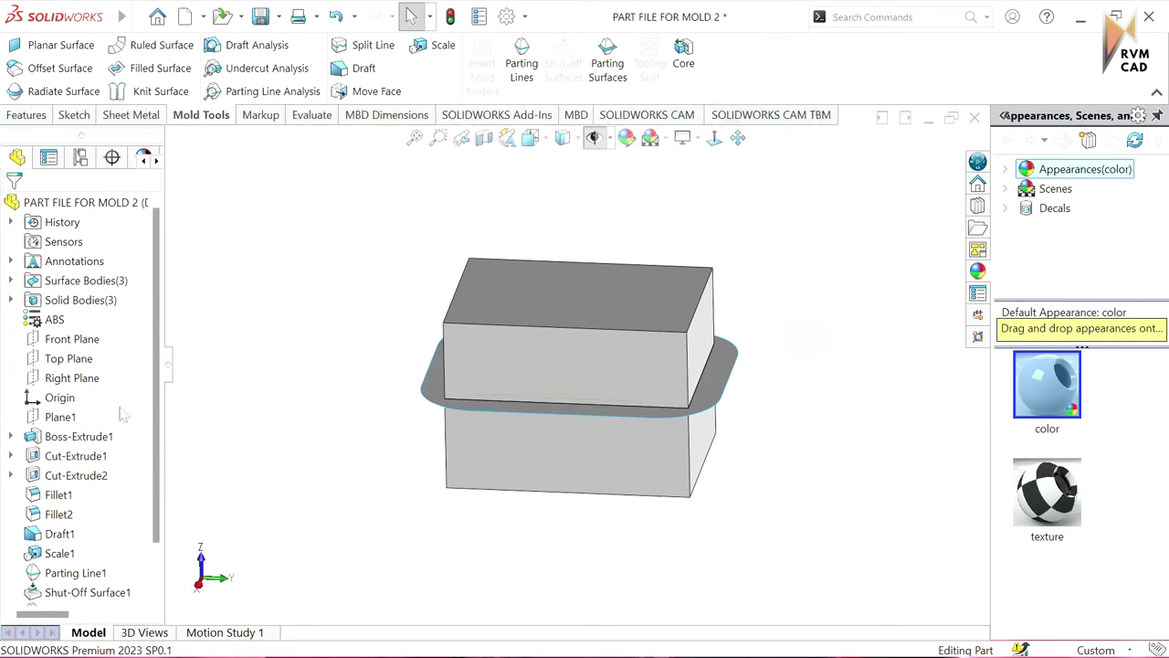
pyautogui.scroll(-1, 119, 411)
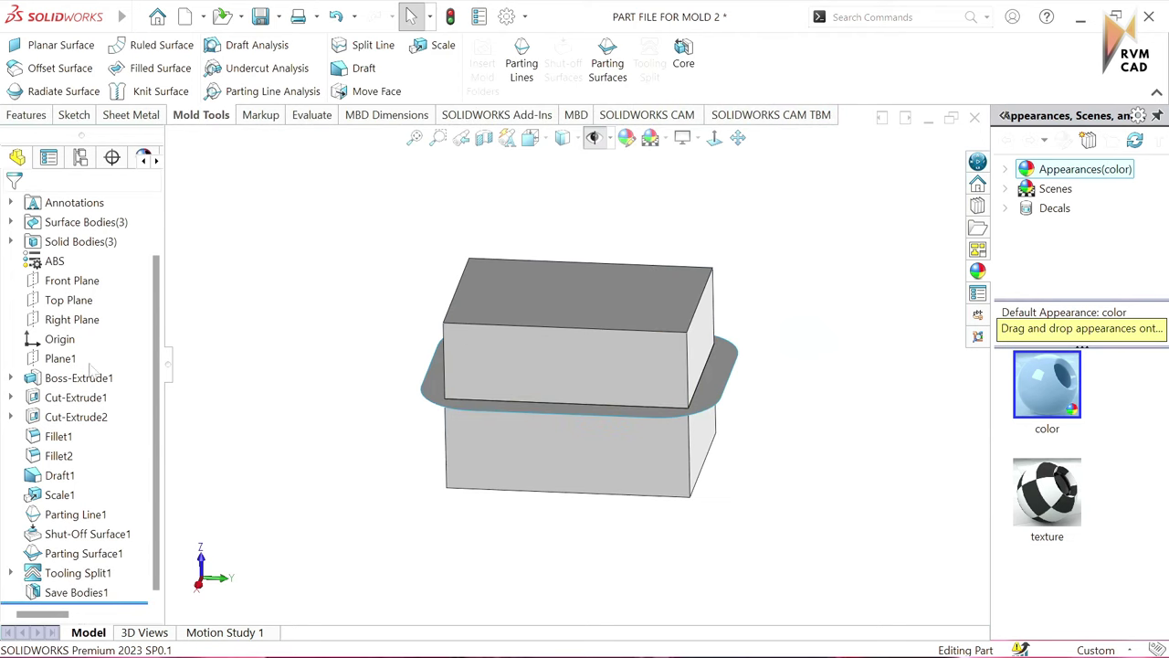
pyautogui.scroll(1, 137, 314)
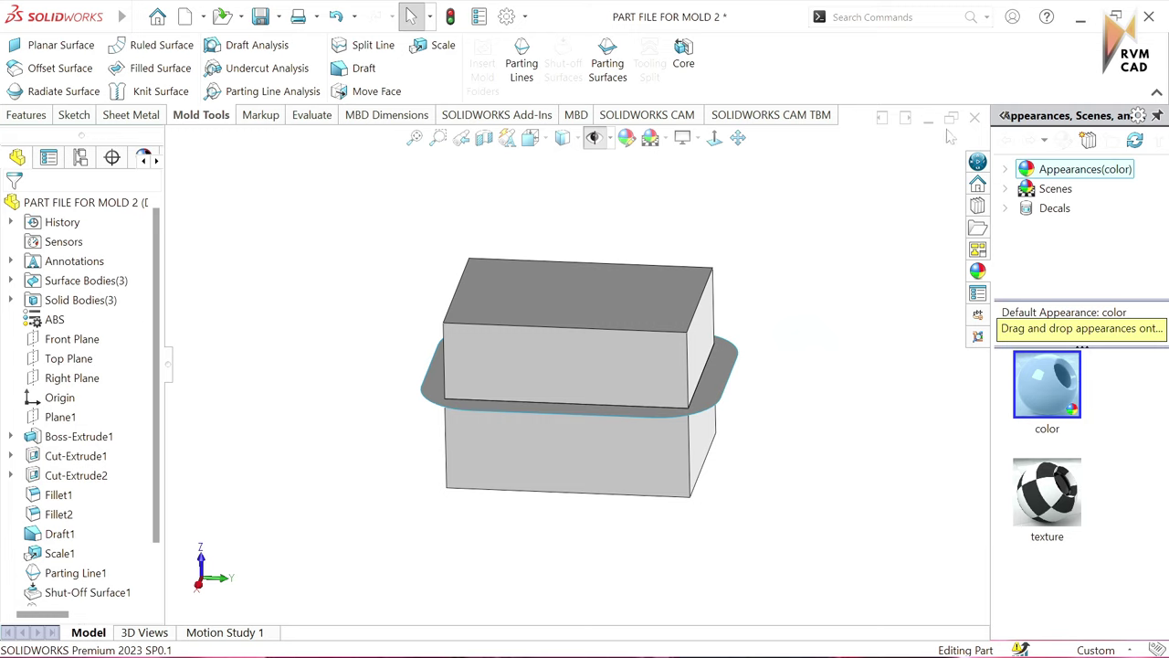
pyautogui.click(975, 119)
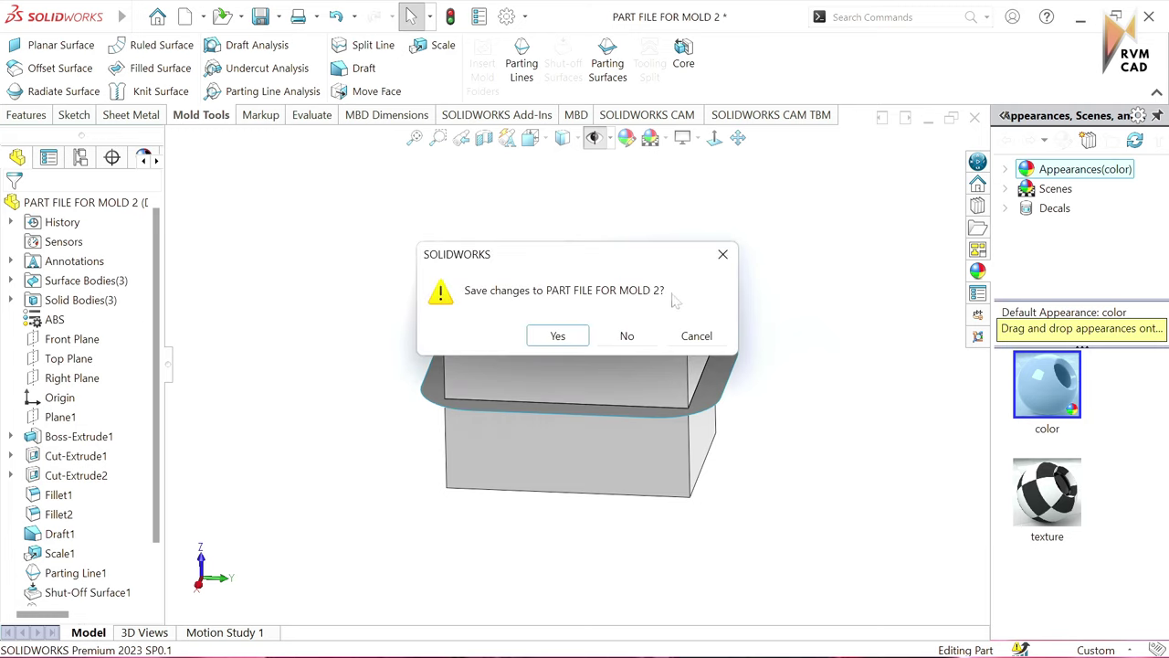
pyautogui.click(617, 338)
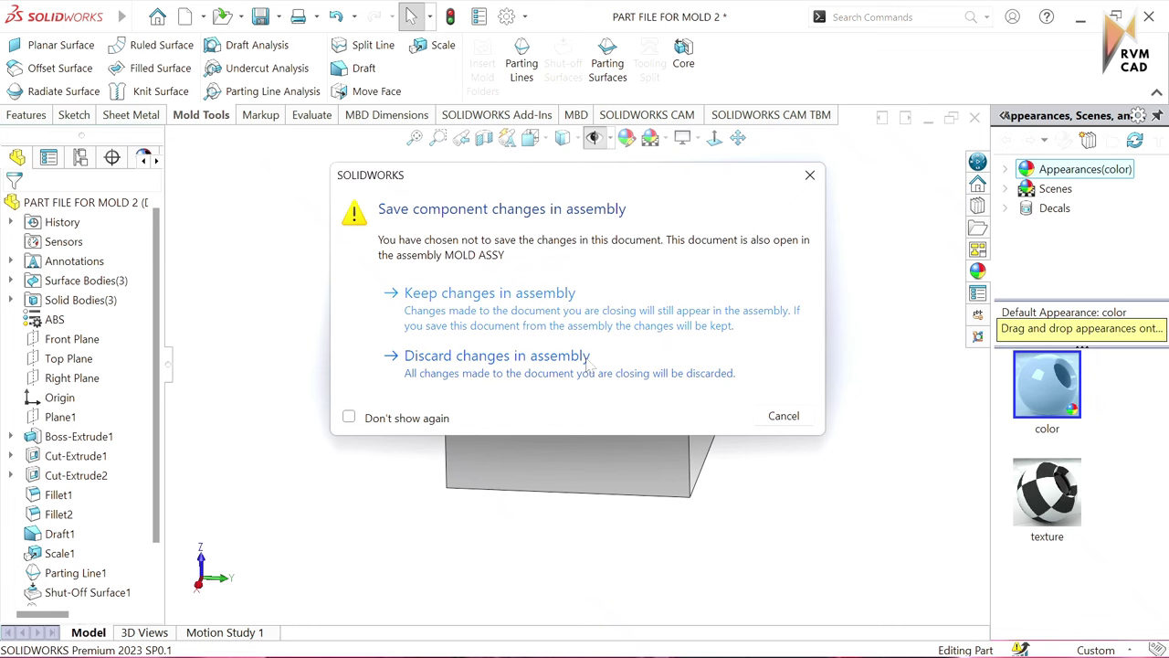
pyautogui.click(501, 358)
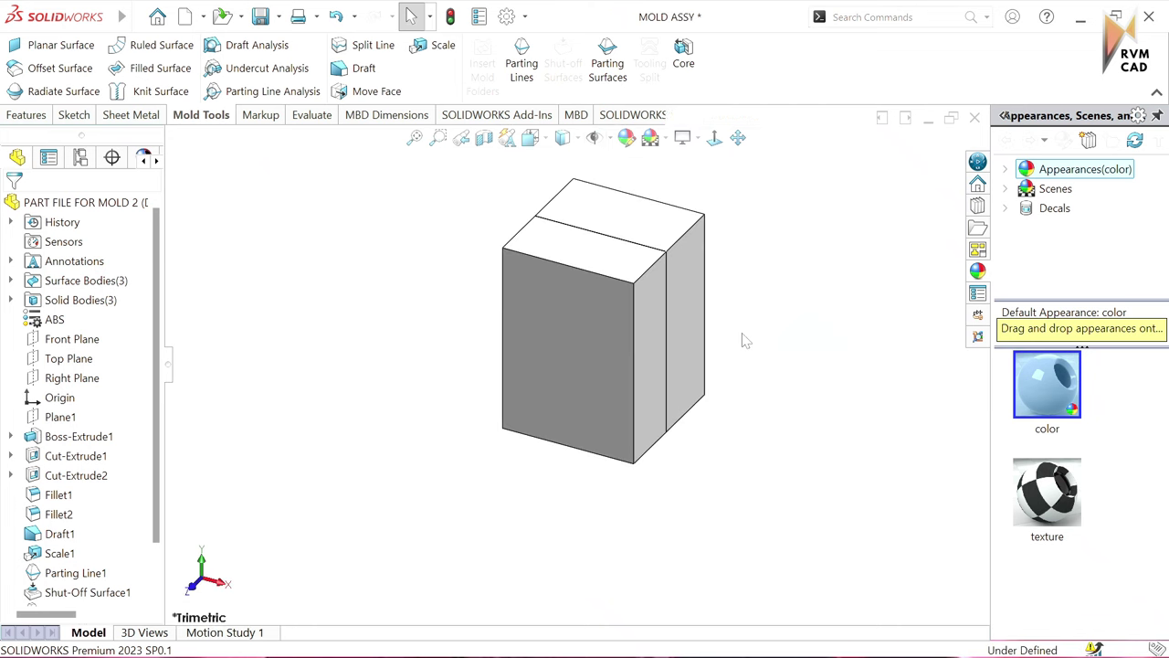
pyautogui.moveTo(605, 307)
pyautogui.mouseDown(button='middle')
pyautogui.moveTo(619, 335)
pyautogui.moveTo(561, 264)
pyautogui.mouseUp(button='middle')
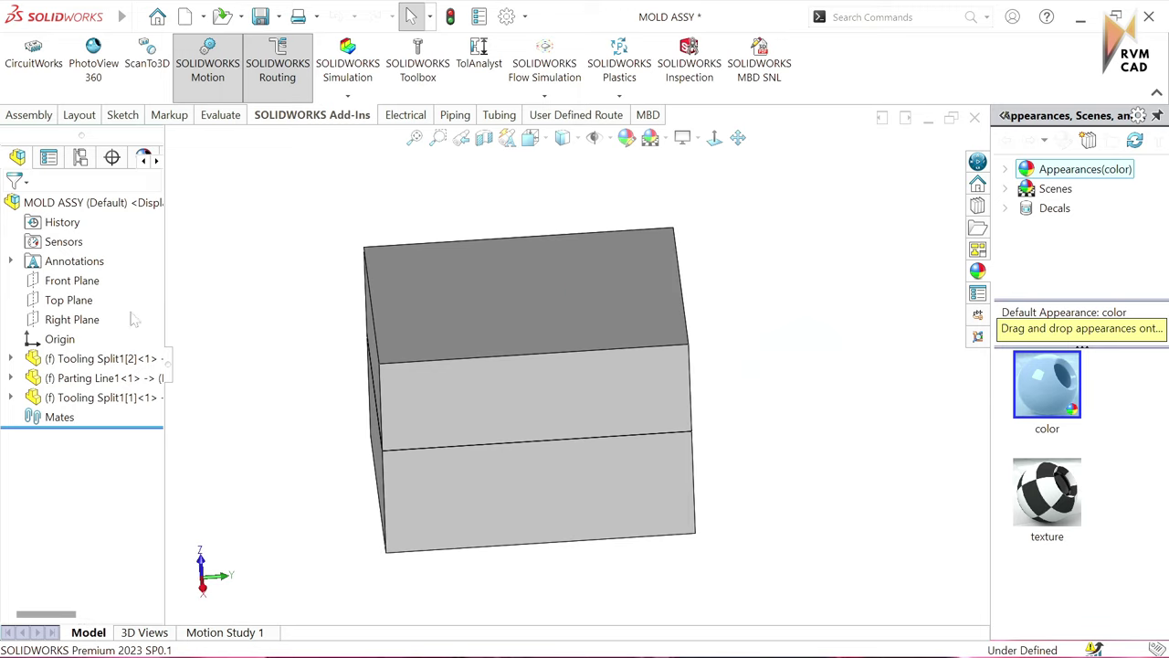
# Step: Select the two Tooling Split blocks and Parting Line1 in the tree, then clear the selection
pyautogui.click(76, 362)
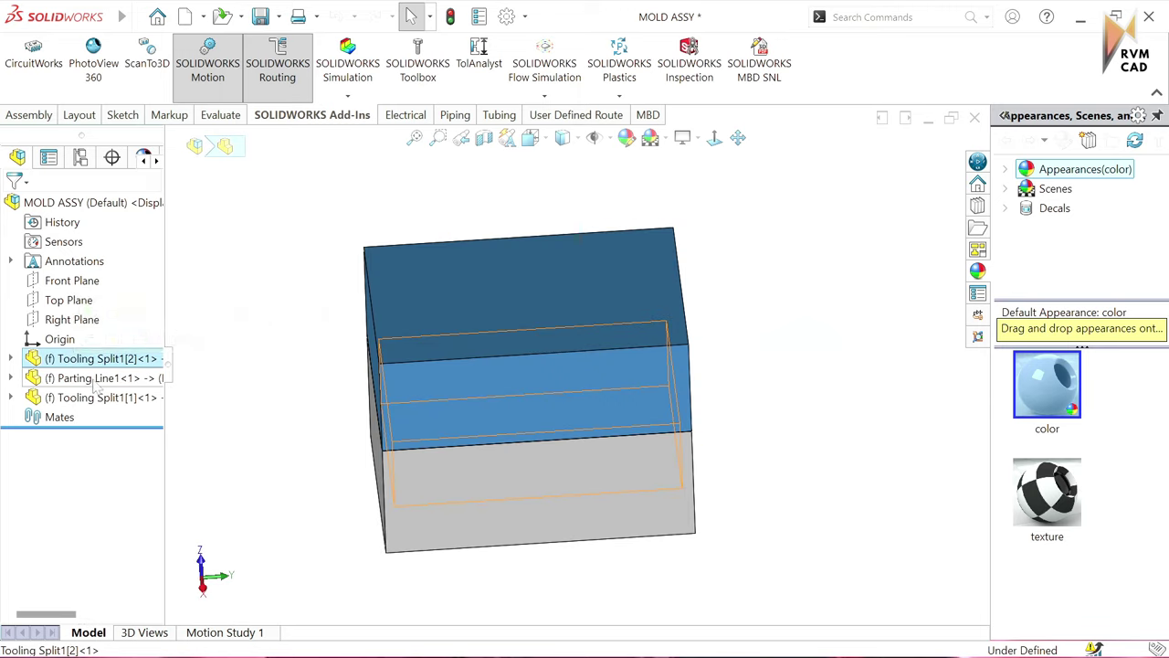
pyautogui.click(95, 380)
pyautogui.click(80, 398)
pyautogui.scroll(3, 480, 347)
pyautogui.scroll(2, 479, 348)
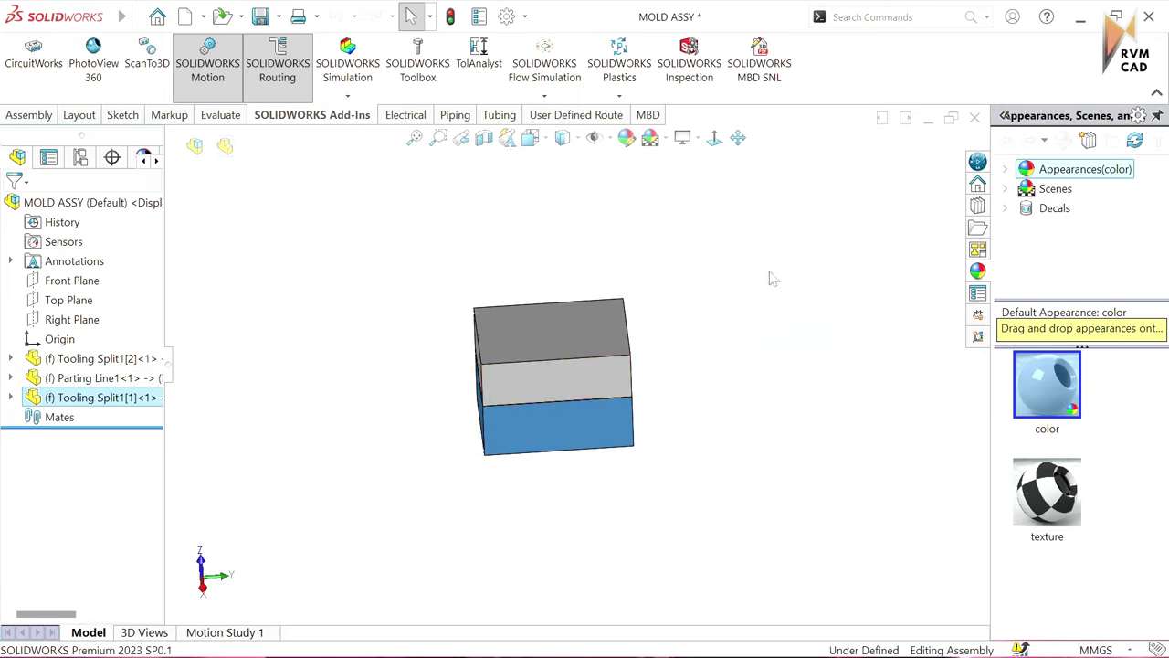
pyautogui.press('Escape')
pyautogui.click(41, 117)
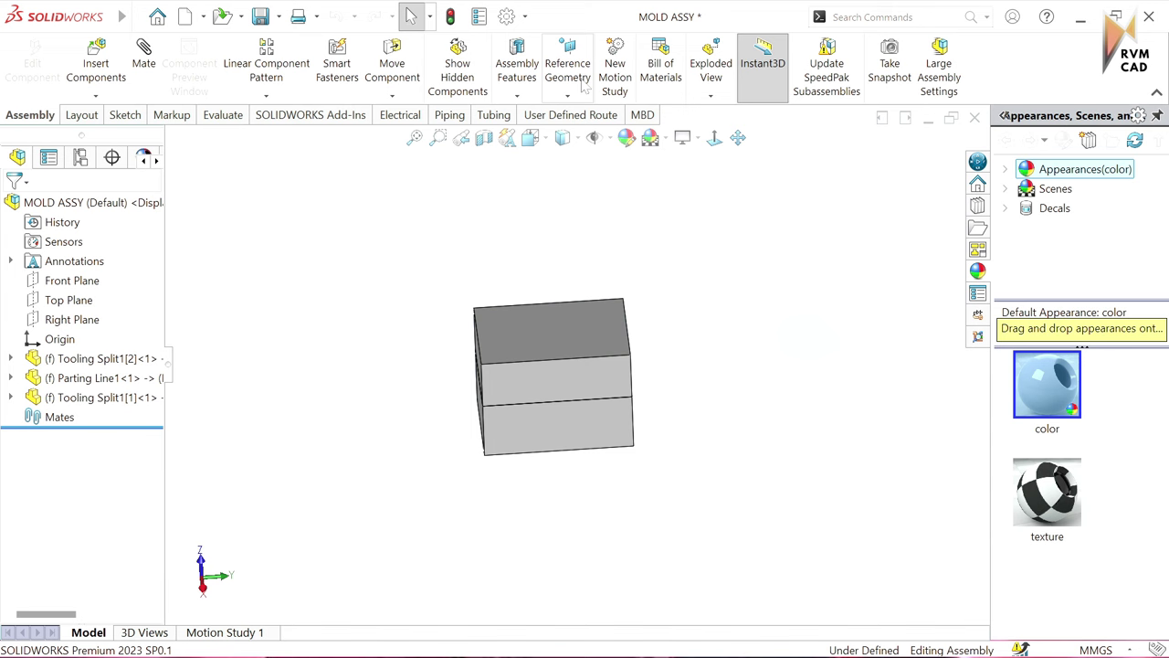
# Step: Explode MOLD ASSY, lifting the upper block about 67.67 mm and the tray about 63.21 mm
pyautogui.click(711, 64)
pyautogui.click(542, 360)
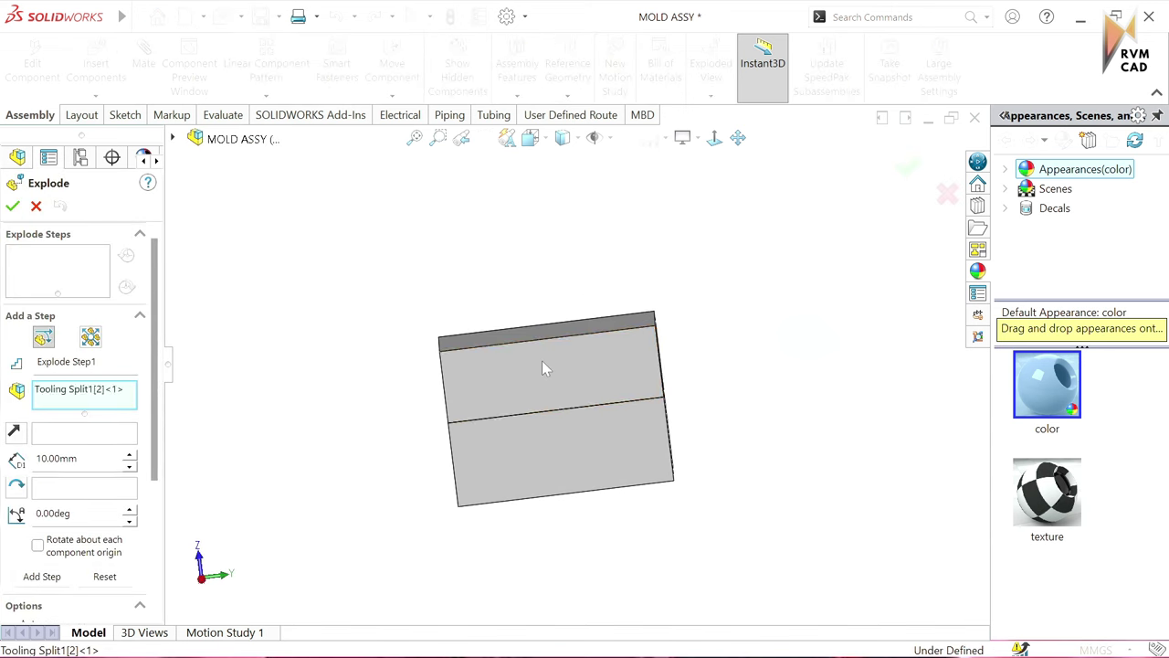
pyautogui.moveTo(546, 360); pyautogui.dragTo(549, 187)
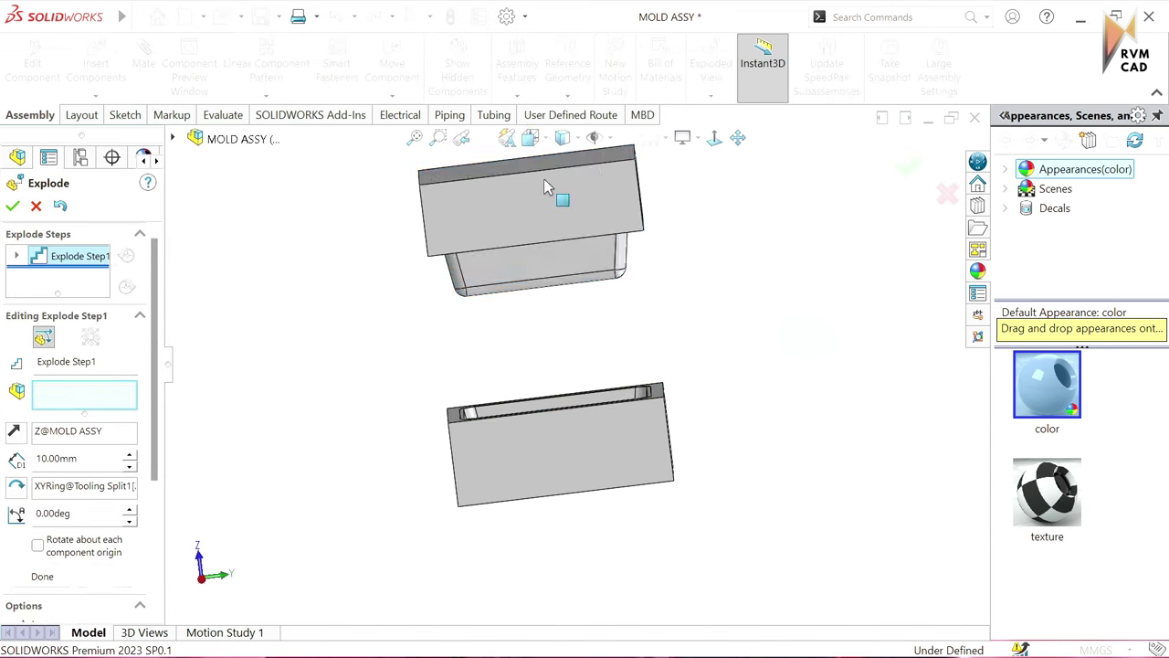
pyautogui.moveTo(536, 339); pyautogui.dragTo(582, 382, button='middle')
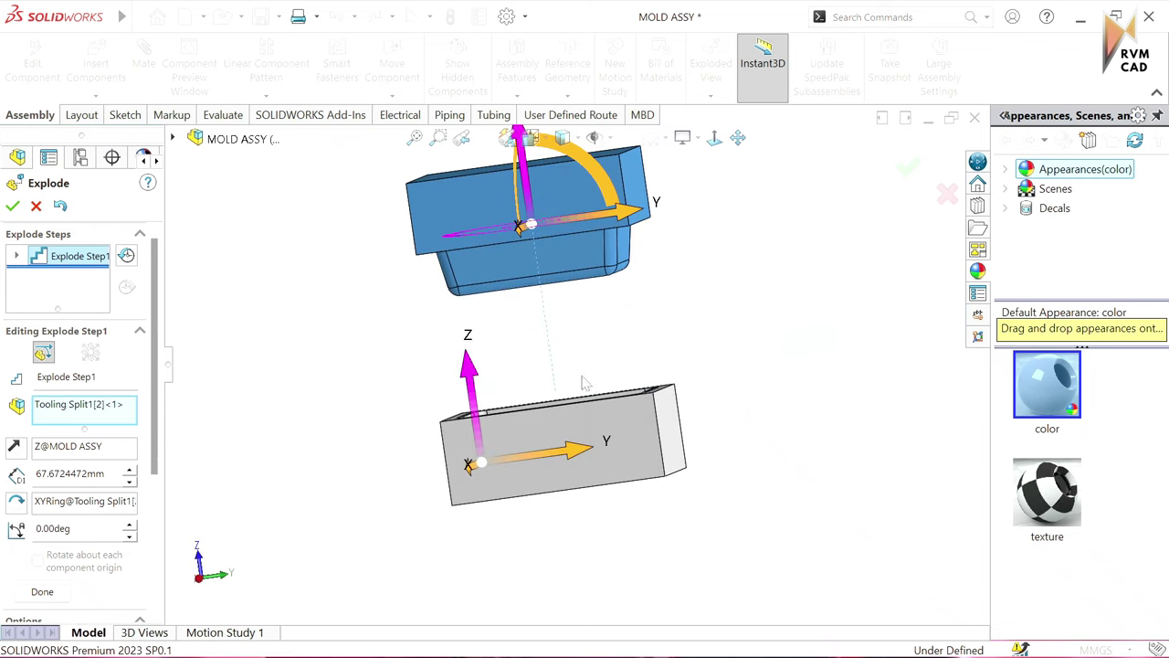
pyautogui.click(42, 592)
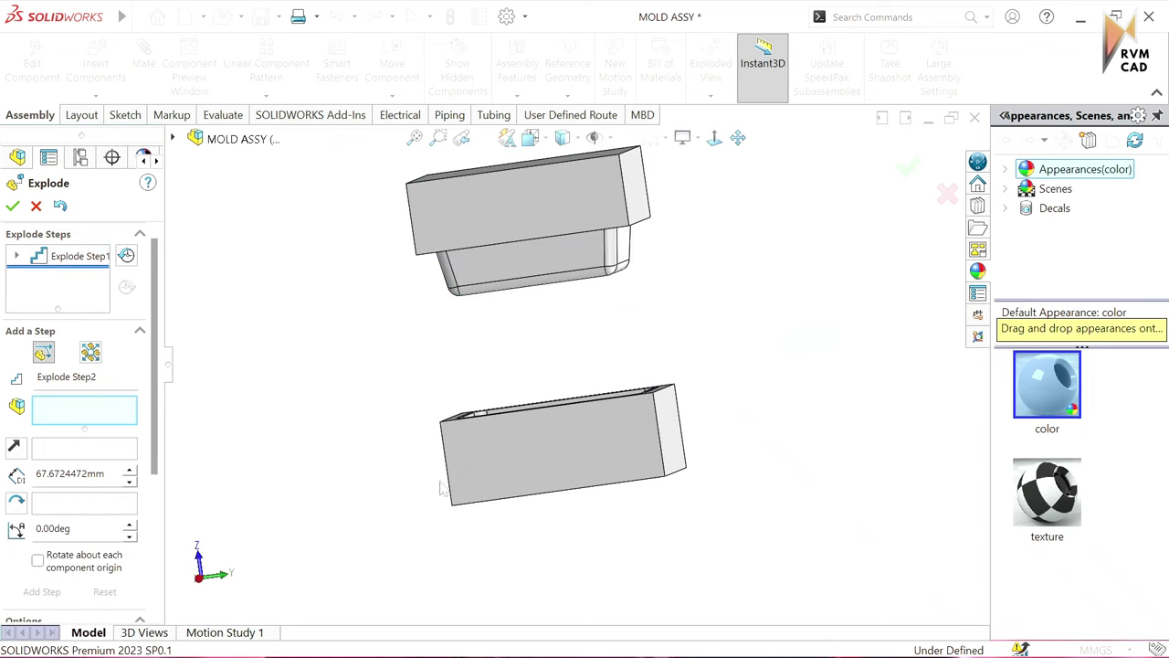
pyautogui.click(541, 475)
pyautogui.moveTo(549, 359); pyautogui.dragTo(551, 247)
pyautogui.moveTo(551, 274)
pyautogui.mouseDown(button='middle')
pyautogui.moveTo(582, 468)
pyautogui.moveTo(549, 448)
pyautogui.mouseUp(button='middle')
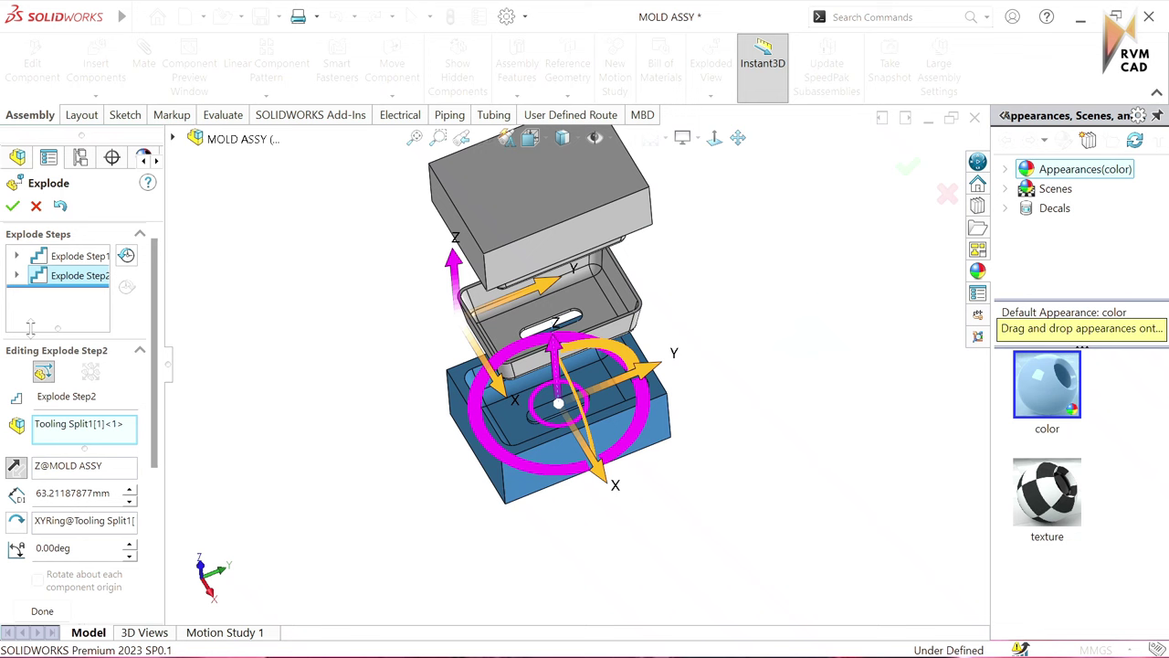
pyautogui.click(11, 205)
pyautogui.moveTo(835, 339)
pyautogui.mouseDown(button='middle')
pyautogui.moveTo(571, 297)
pyautogui.moveTo(569, 284)
pyautogui.mouseUp(button='middle')
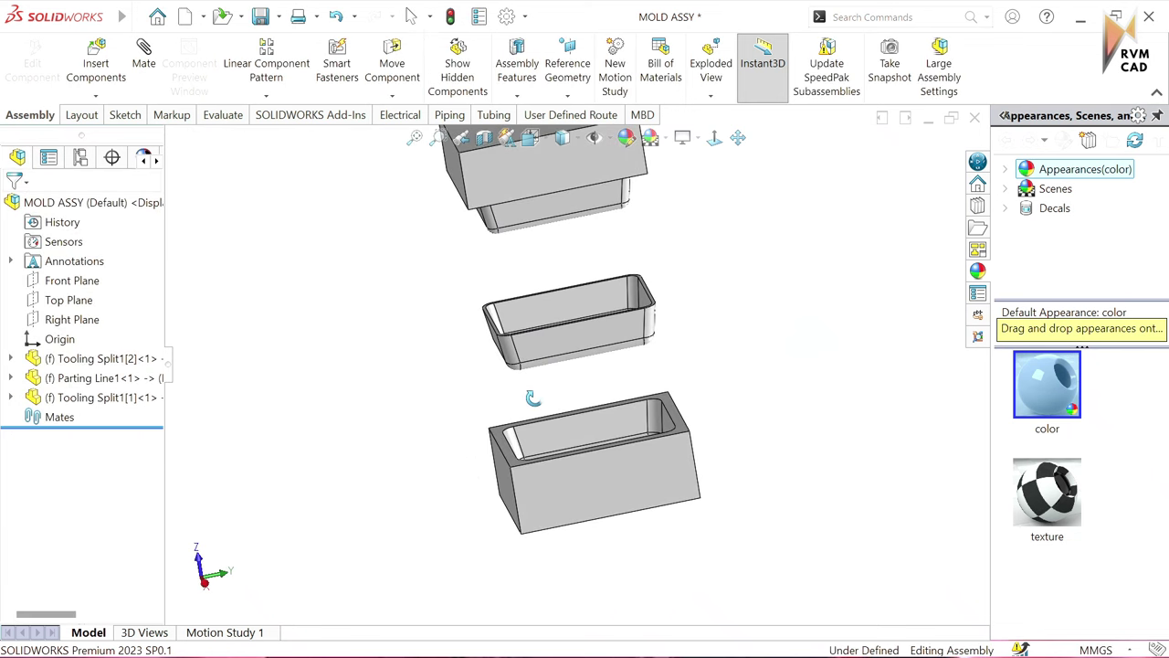
pyautogui.scroll(3, 621, 352)
pyautogui.scroll(-2, 640, 512)
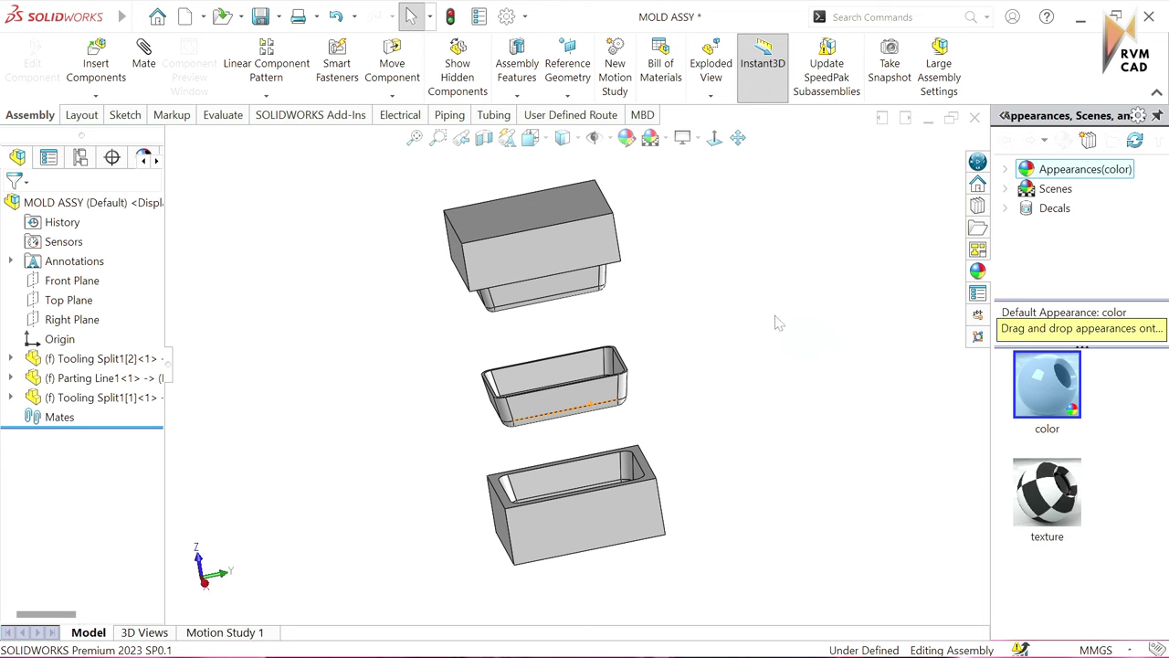
# Step: Close the split assembly without saving or rebuilding, revealing the full colored mold base
pyautogui.click(975, 118)
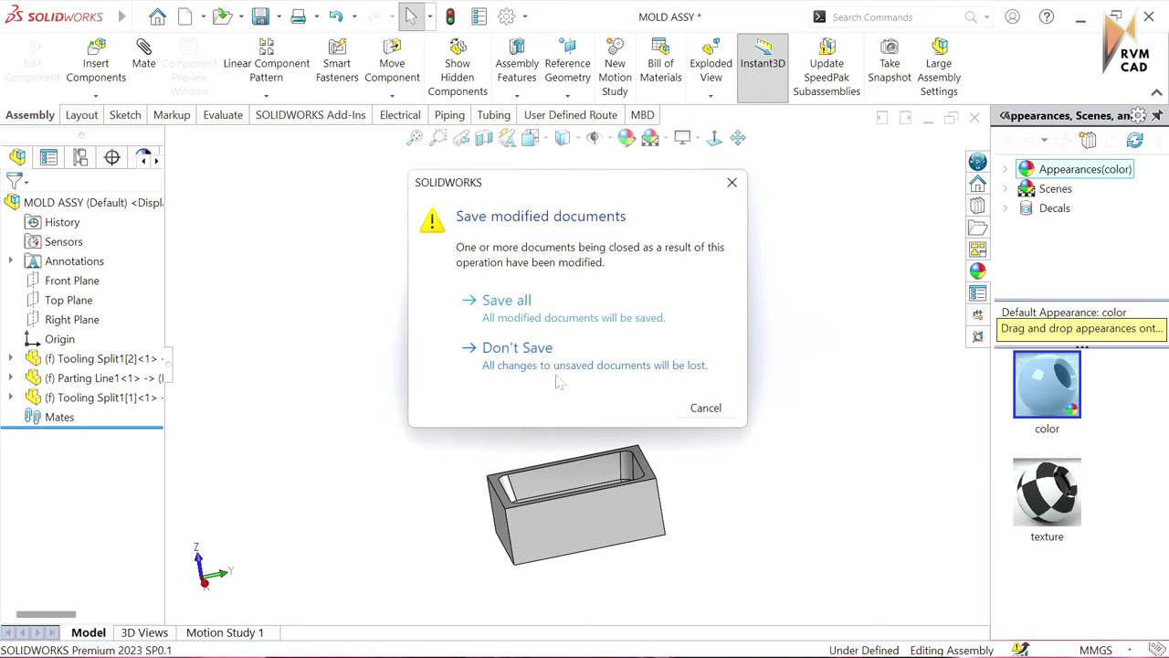
pyautogui.click(545, 366)
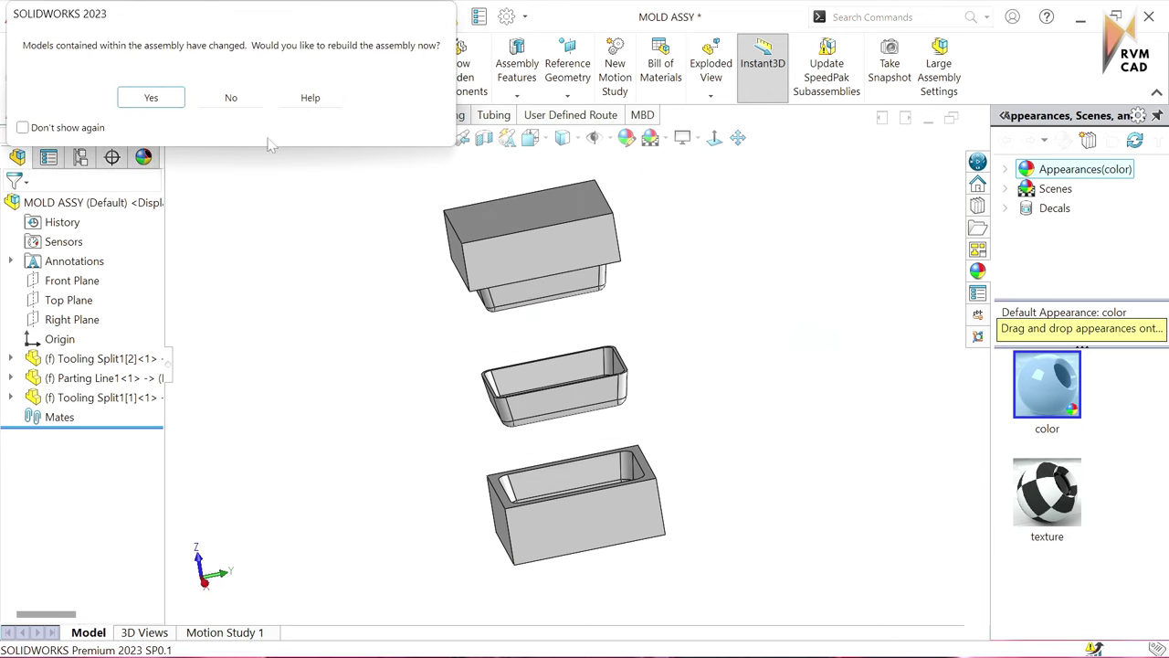
pyautogui.click(231, 97)
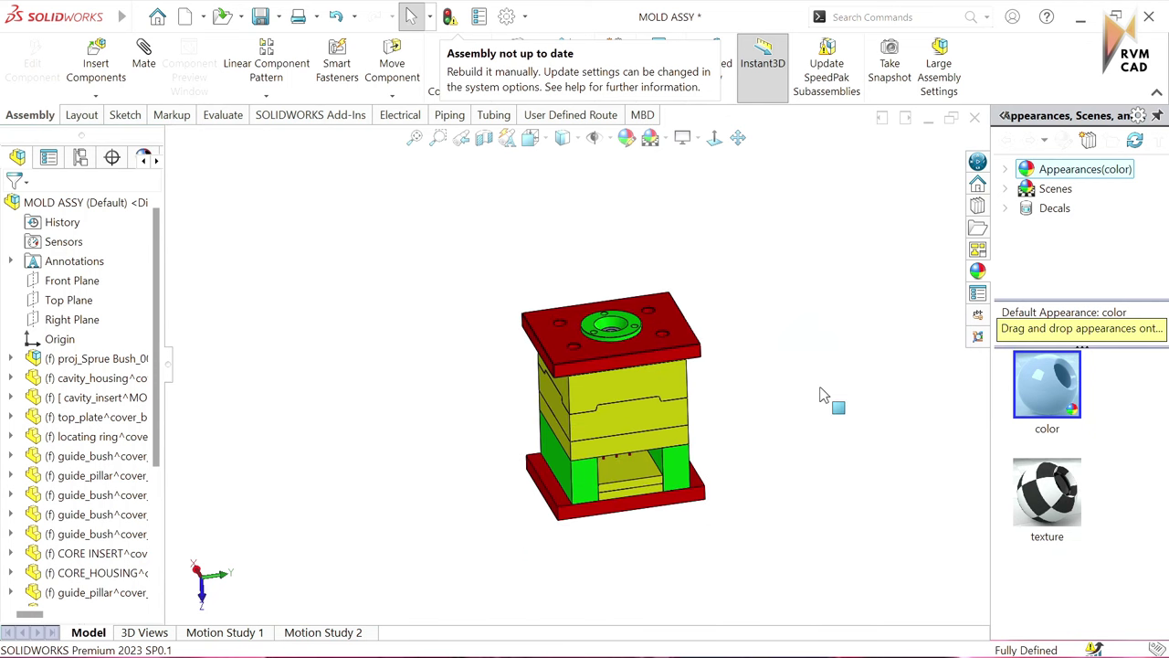
pyautogui.scroll(-3, 820, 394)
pyautogui.moveTo(685, 439)
pyautogui.mouseDown(button='middle')
pyautogui.moveTo(628, 417)
pyautogui.moveTo(684, 433)
pyautogui.moveTo(426, 566)
pyautogui.mouseUp(button='middle')
# Step: Play Motion Study 2 so the mold plates collapse into the closed mold base
pyautogui.click(334, 633)
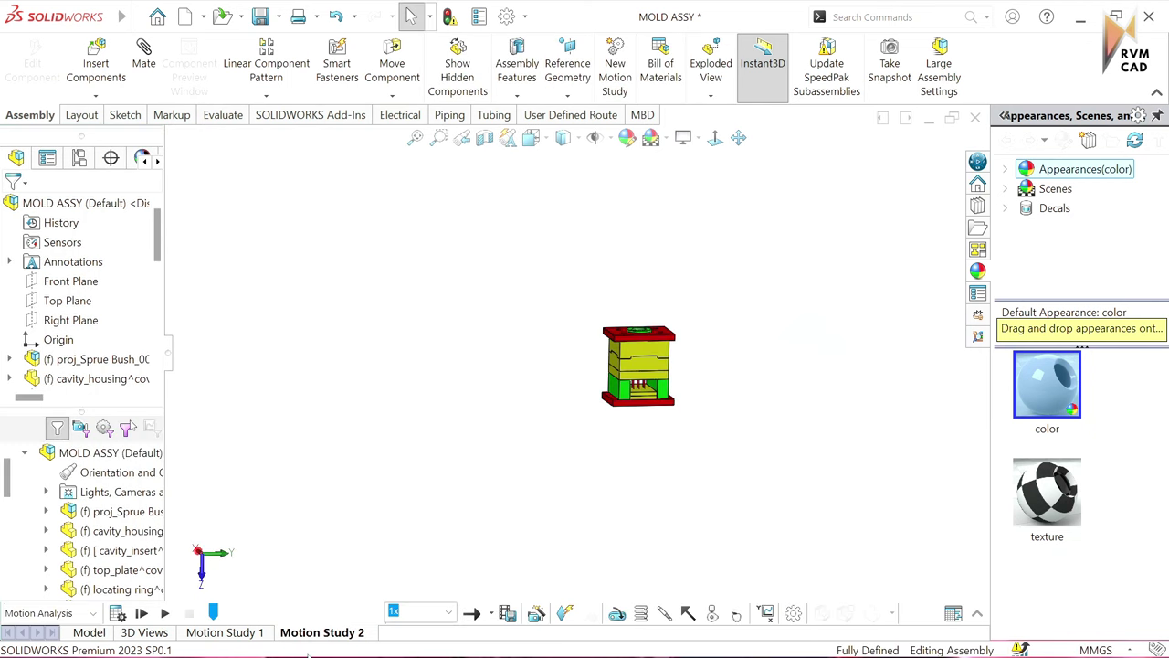
pyautogui.scroll(-1, 654, 357)
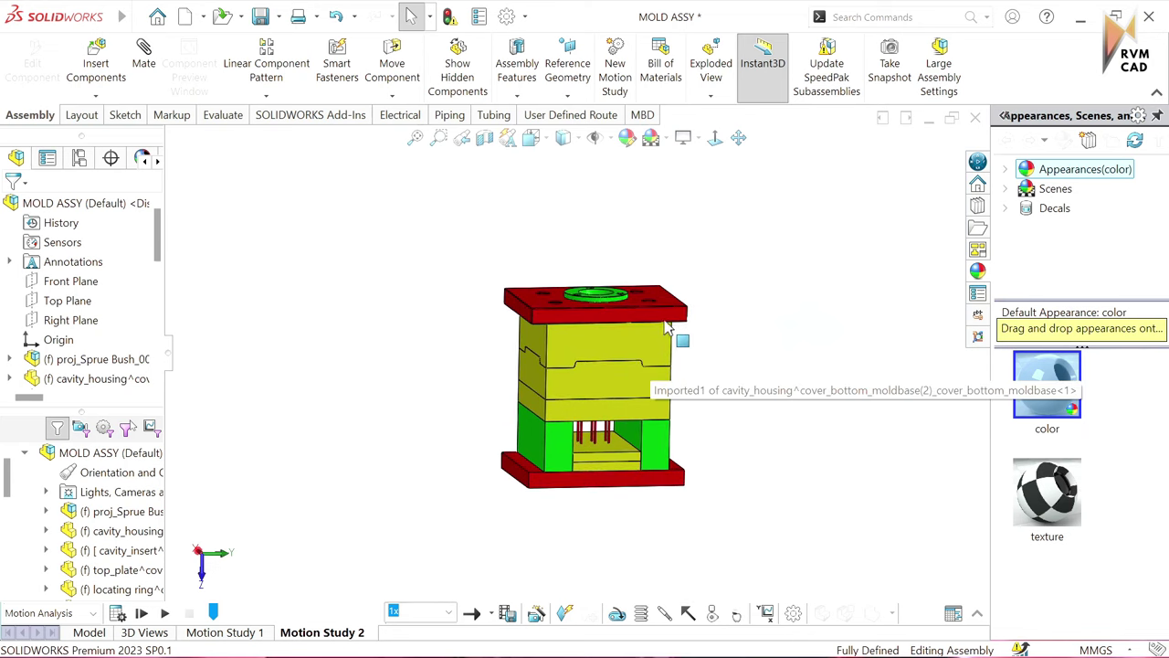
pyautogui.scroll(-1, 593, 355)
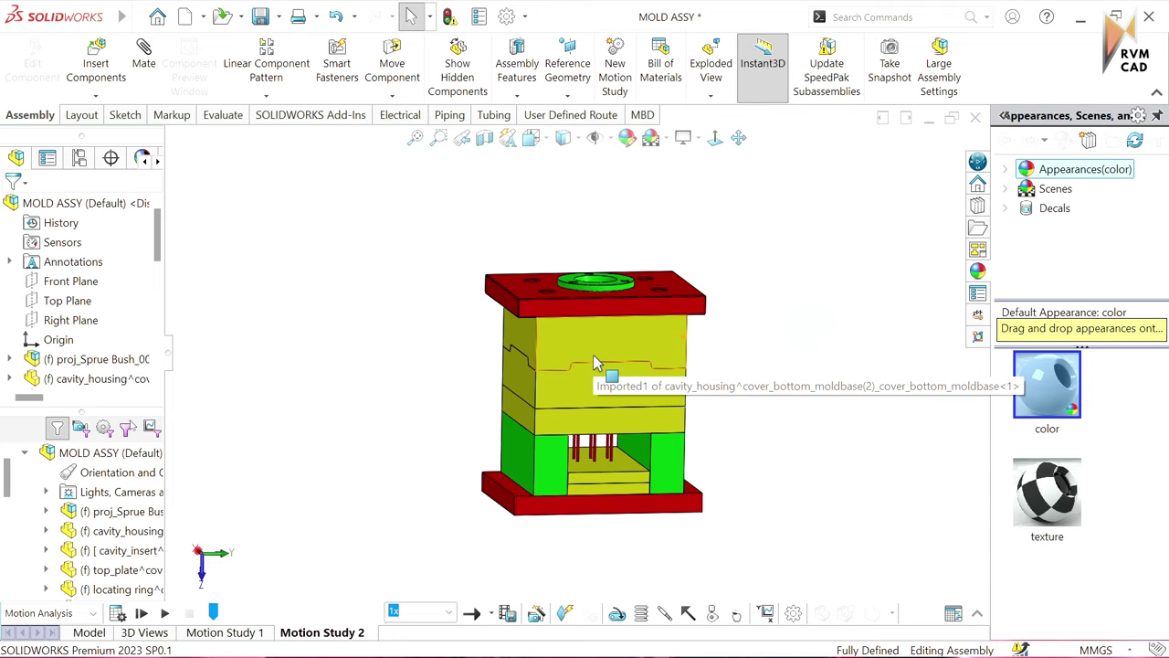
pyautogui.click(165, 614)
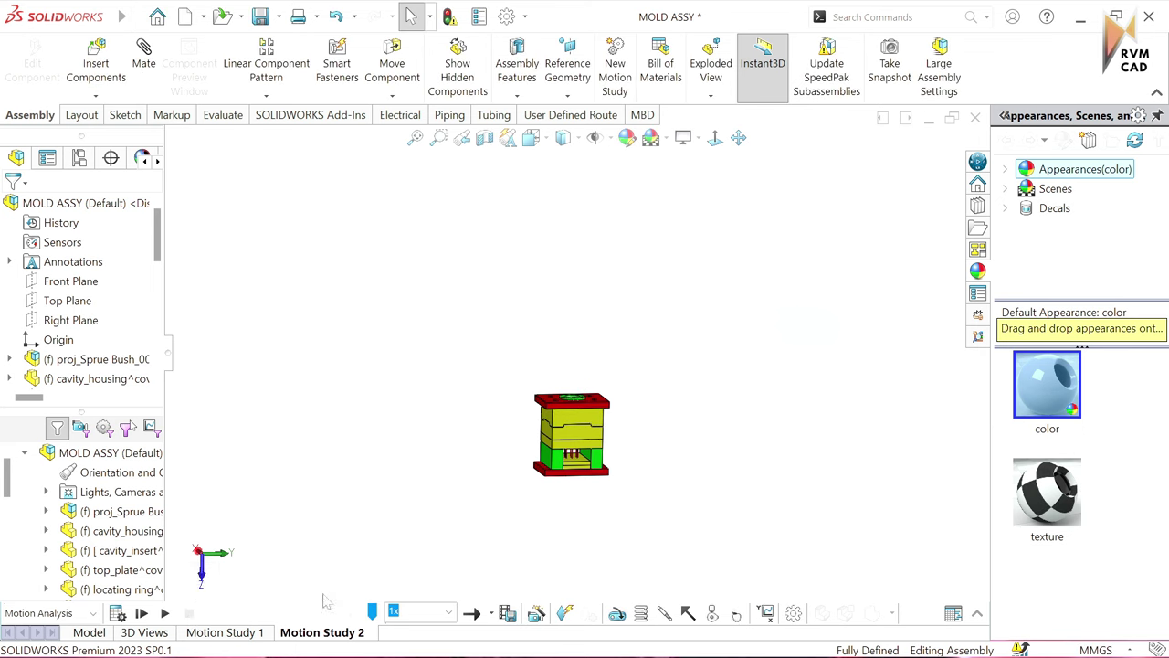
# Step: Back in the model, hide the cavity housing, top plate and locating ring
pyautogui.click(89, 632)
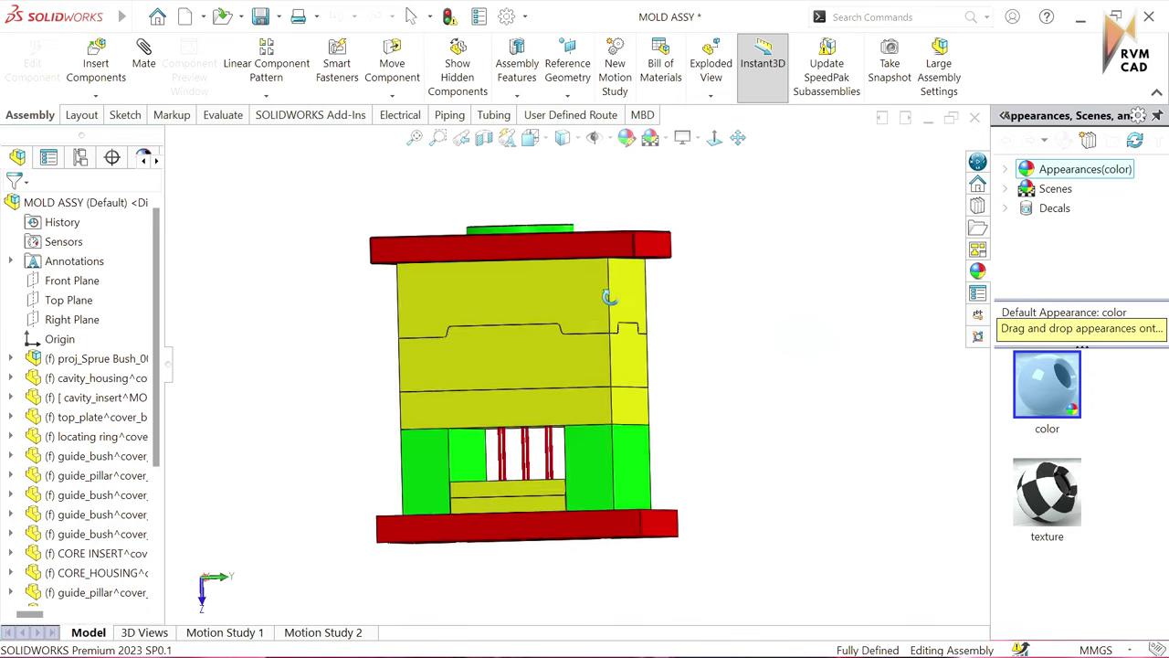
pyautogui.click(575, 330)
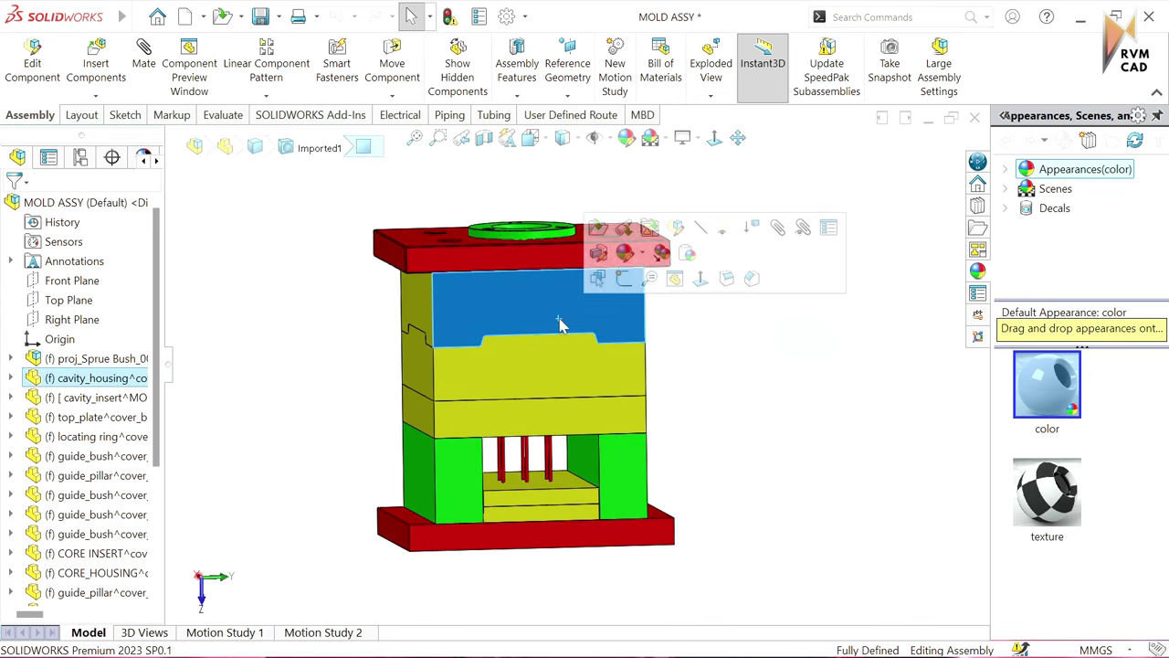
pyautogui.click(702, 230)
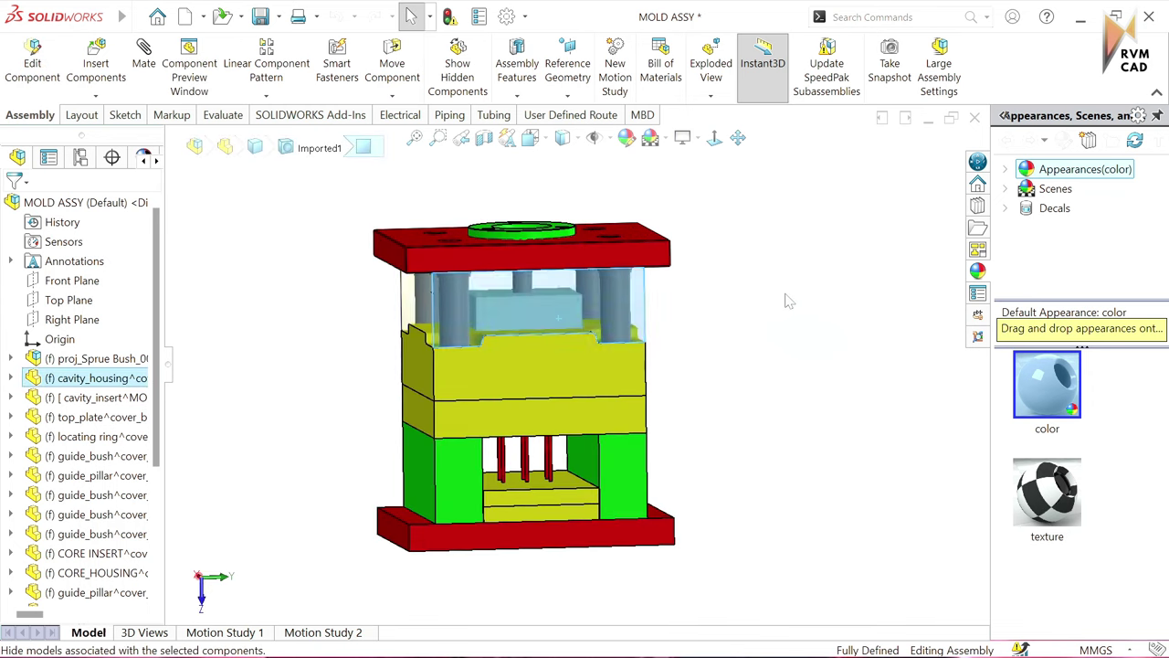
pyautogui.click(560, 247)
pyautogui.click(701, 160)
pyautogui.scroll(-2, 514, 192)
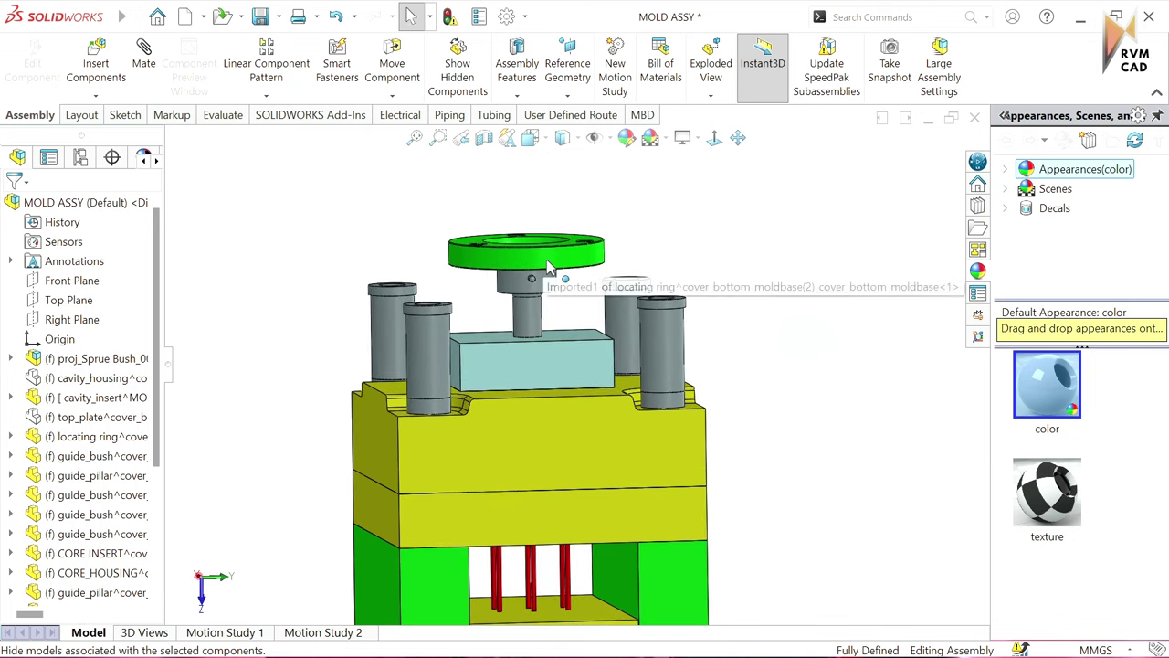
pyautogui.click(547, 260)
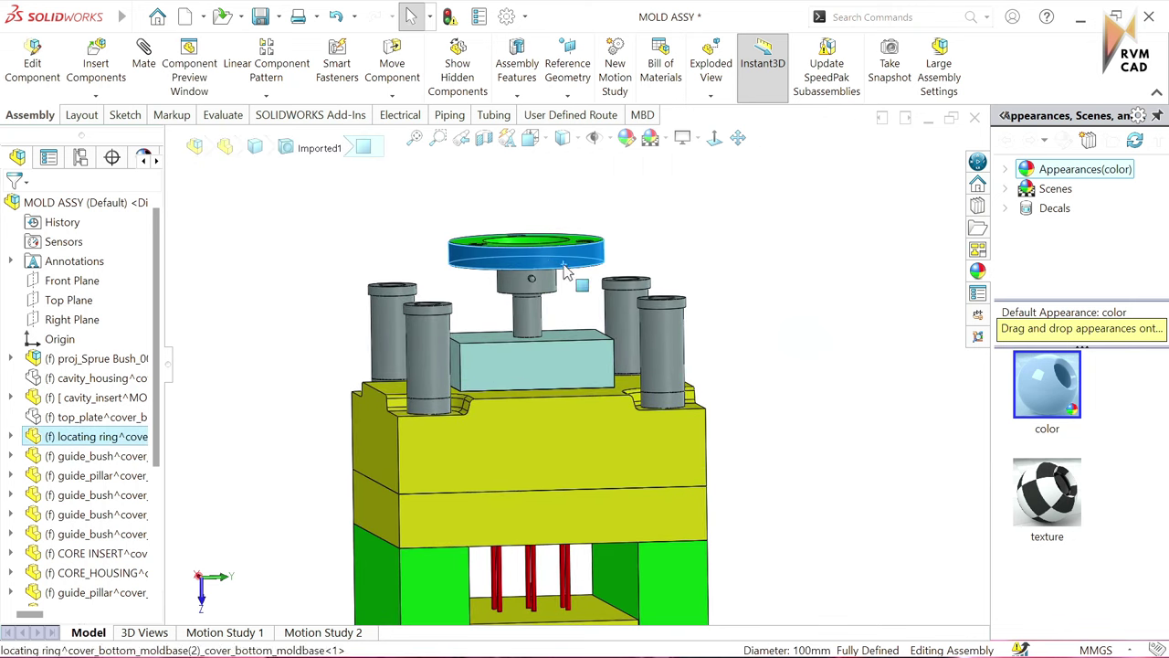
pyautogui.click(708, 178)
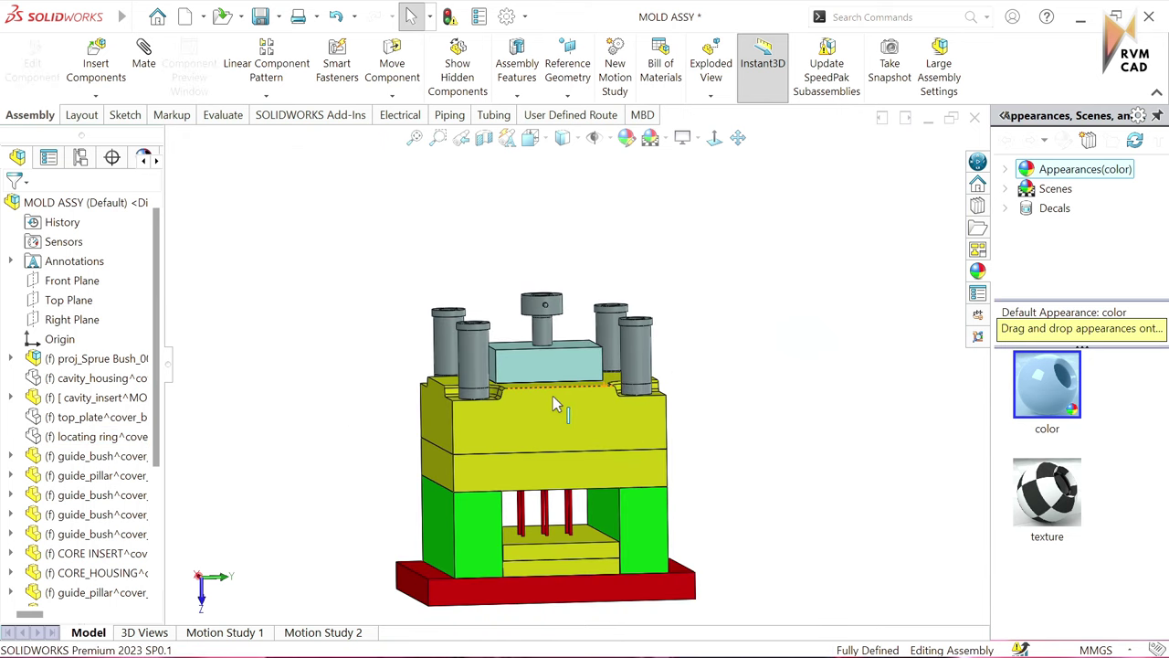
# Step: Hide the core housing and select the CORE INSERT
pyautogui.moveTo(553, 396); pyautogui.dragTo(550, 440, button='middle')
pyautogui.click(549, 440)
pyautogui.click(690, 351)
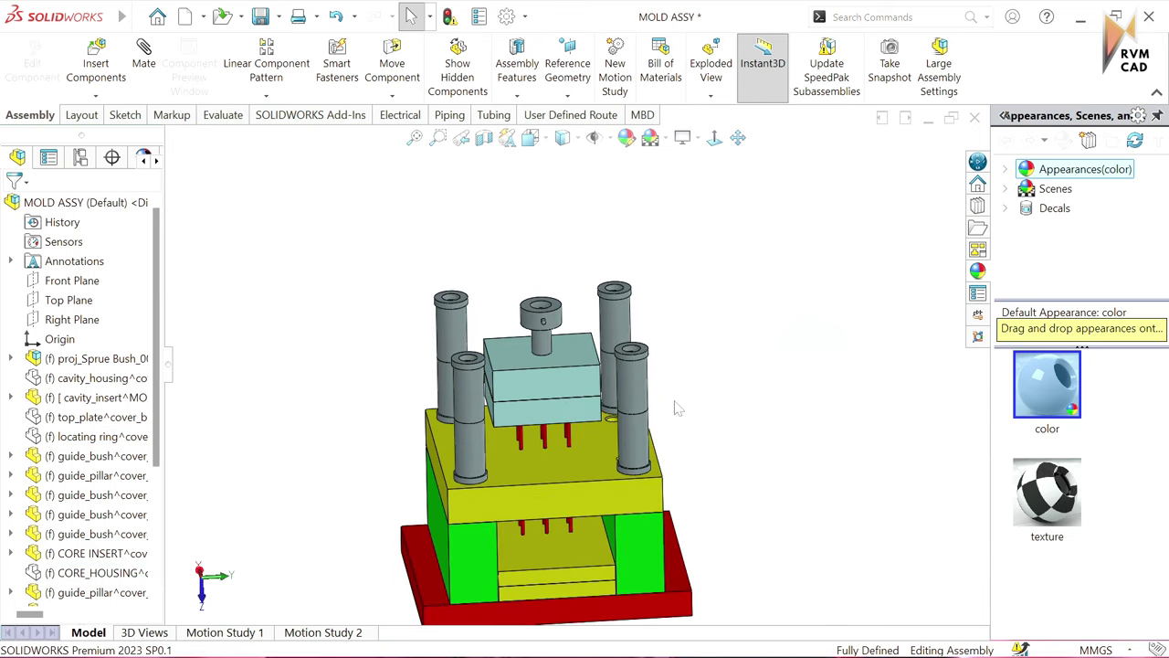
pyautogui.moveTo(674, 405); pyautogui.dragTo(539, 372, button='middle')
pyautogui.click(539, 371)
pyautogui.keyDown('ctrl'); pyautogui.click(539, 372); pyautogui.keyUp('ctrl')
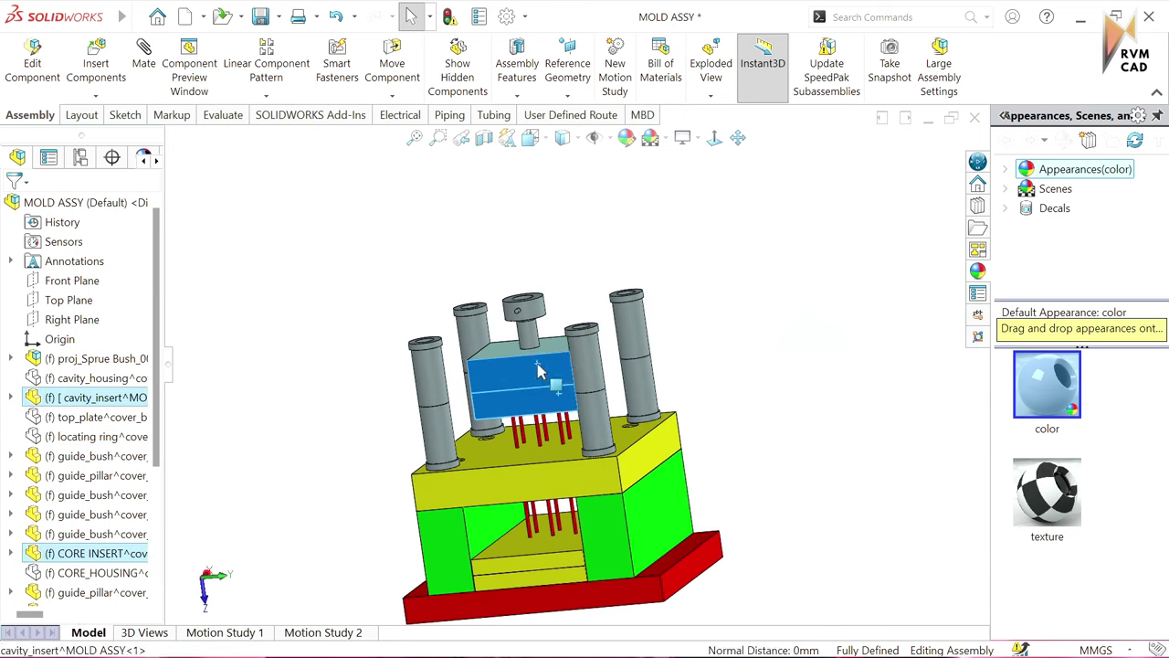
pyautogui.rightClick(540, 372)
pyautogui.click(585, 270)
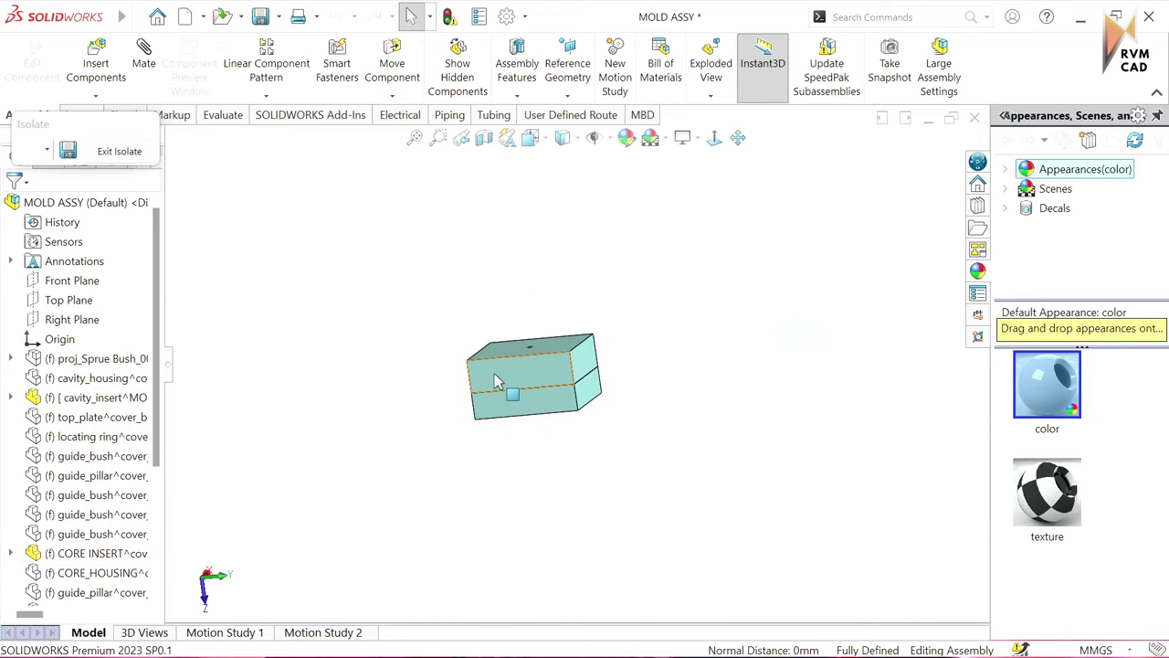
pyautogui.moveTo(515, 392)
pyautogui.mouseDown(button='middle')
pyautogui.moveTo(581, 365)
pyautogui.moveTo(621, 294)
pyautogui.moveTo(616, 374)
pyautogui.moveTo(564, 381)
pyautogui.moveTo(751, 365)
pyautogui.moveTo(728, 368)
pyautogui.mouseUp(button='middle')
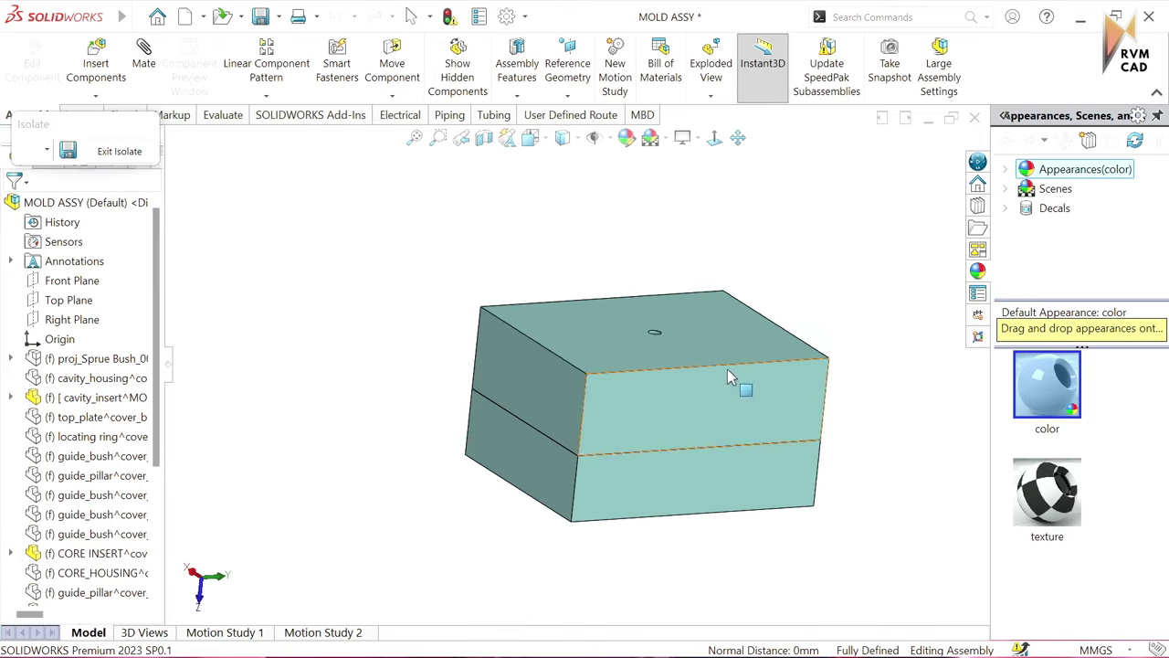
pyautogui.scroll(2, 608, 412)
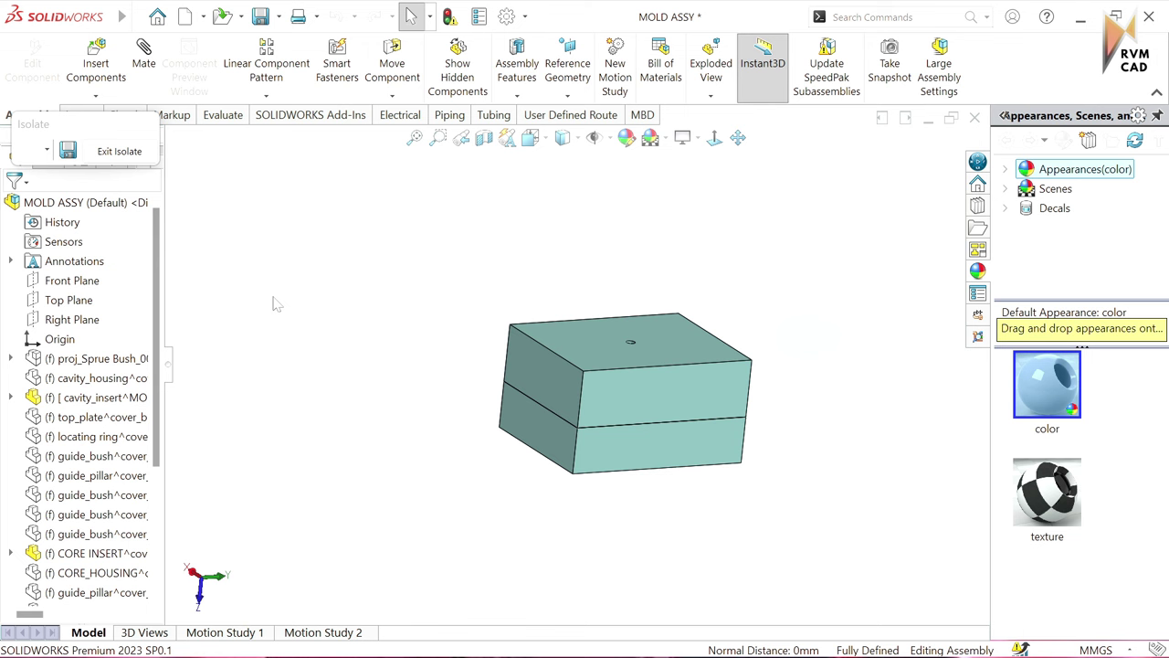
pyautogui.click(112, 158)
pyautogui.click(664, 393)
pyautogui.rightClick(666, 393)
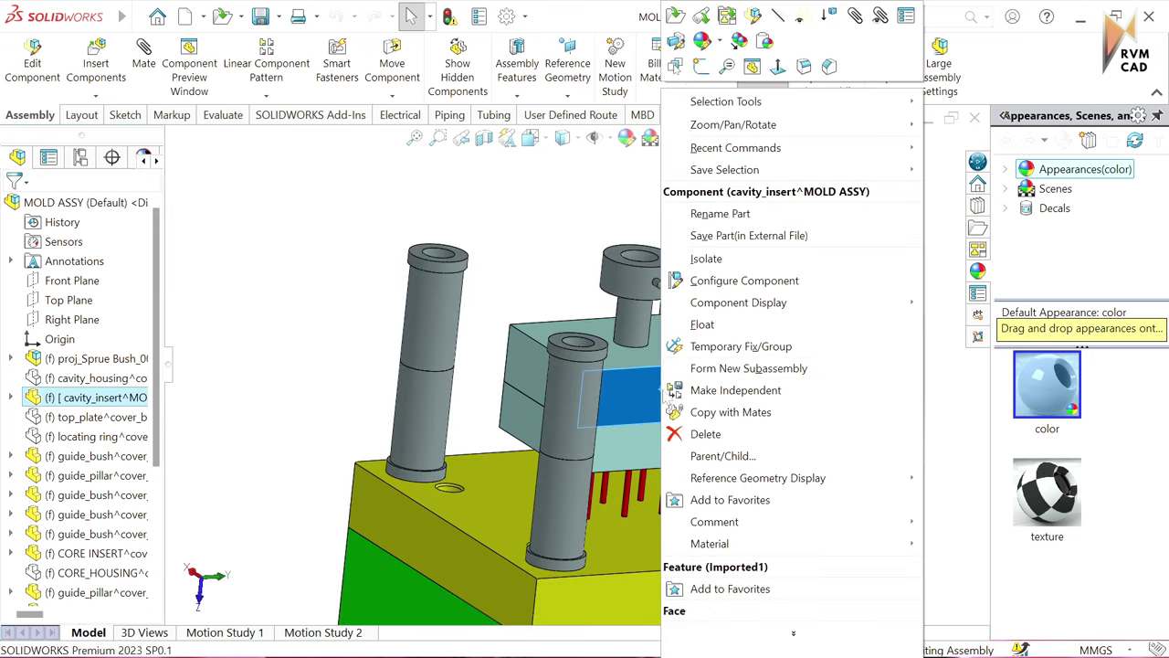
pyautogui.click(706, 259)
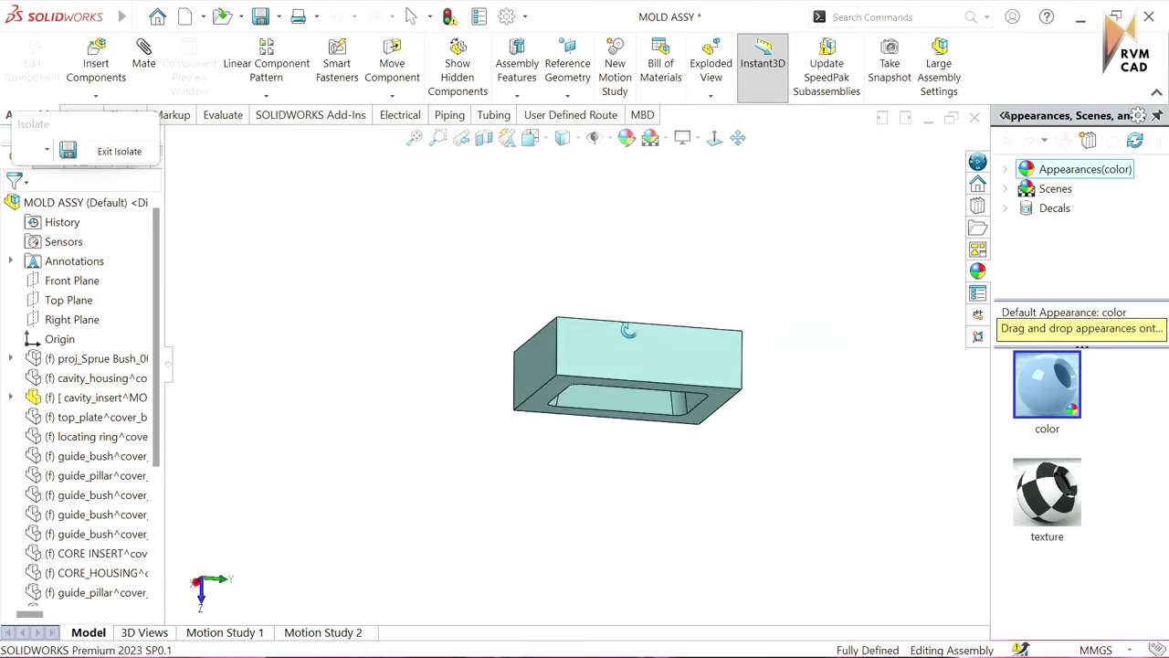
pyautogui.moveTo(629, 330)
pyautogui.mouseDown(button='middle')
pyautogui.moveTo(639, 227)
pyautogui.moveTo(627, 365)
pyautogui.moveTo(652, 307)
pyautogui.moveTo(618, 360)
pyautogui.moveTo(600, 342)
pyautogui.moveTo(616, 368)
pyautogui.moveTo(610, 424)
pyautogui.moveTo(627, 374)
pyautogui.mouseUp(button='middle')
pyautogui.scroll(-3, 627, 370)
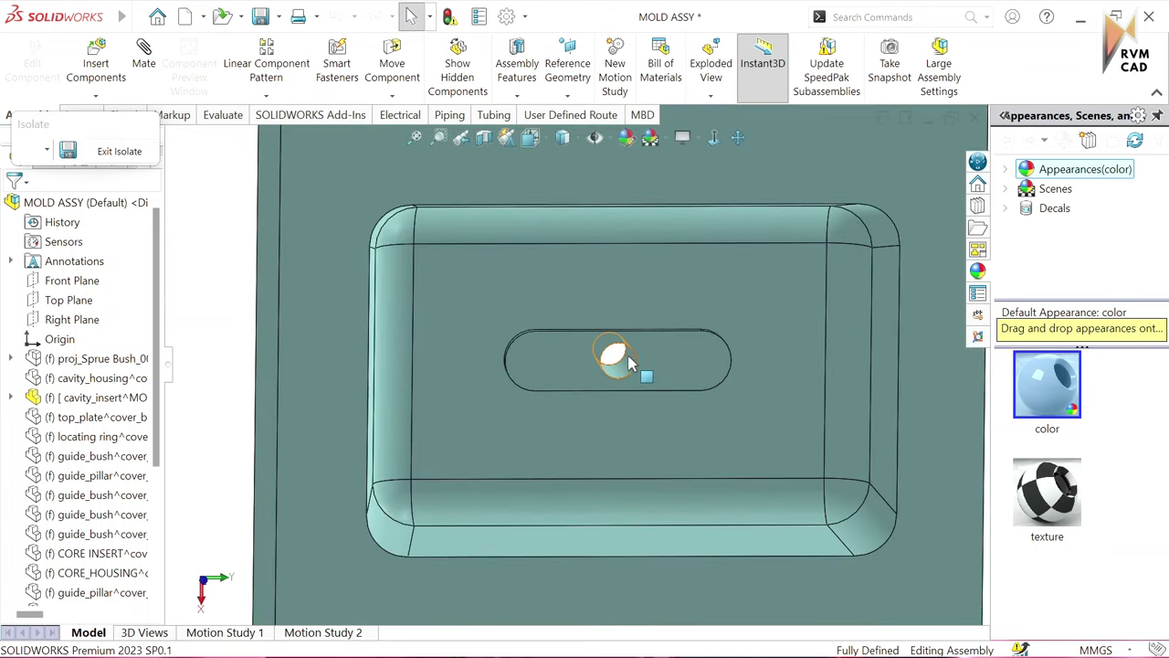
pyautogui.scroll(3, 614, 365)
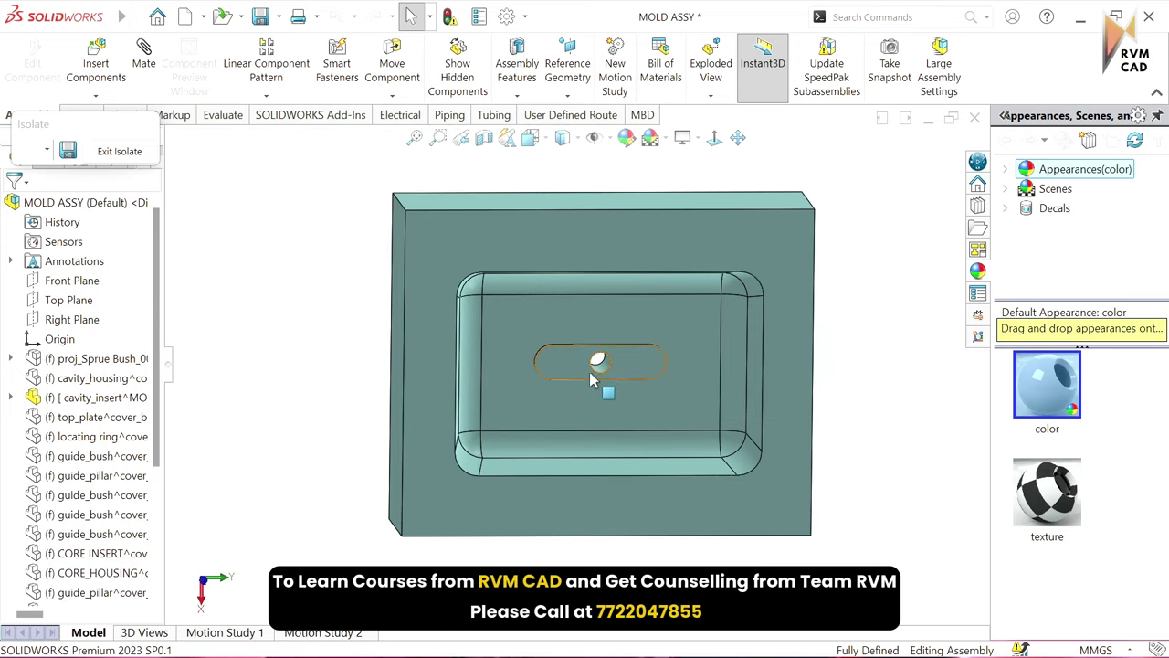
pyautogui.click(120, 152)
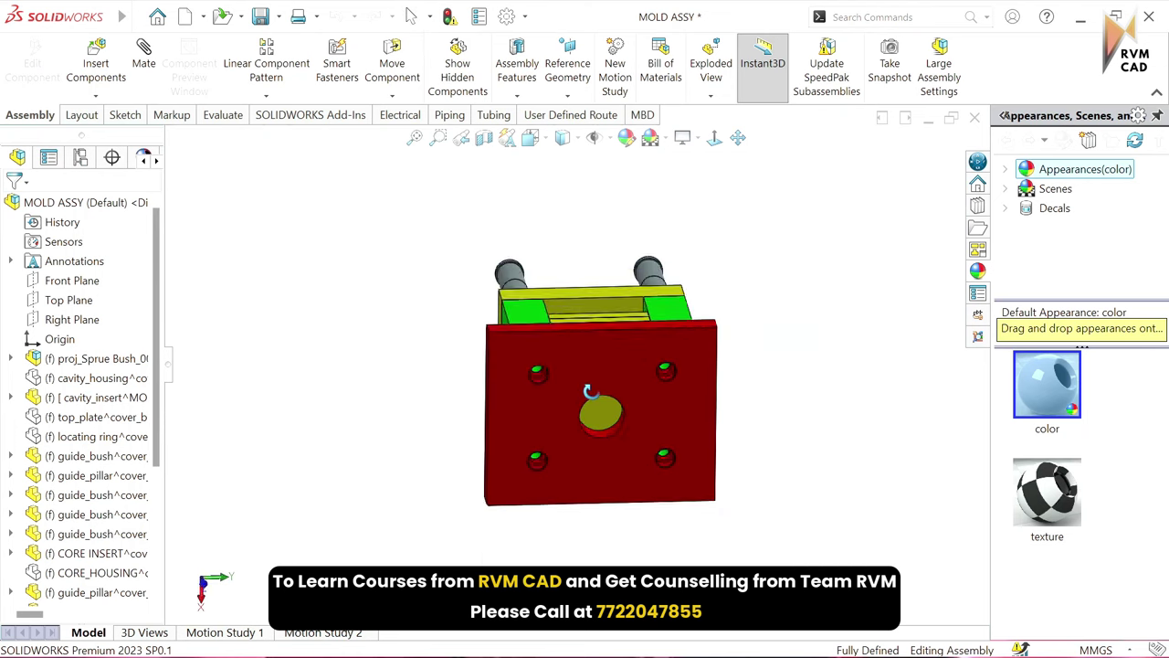
pyautogui.scroll(-3, 595, 346)
pyautogui.click(567, 329)
pyautogui.rightClick(585, 329)
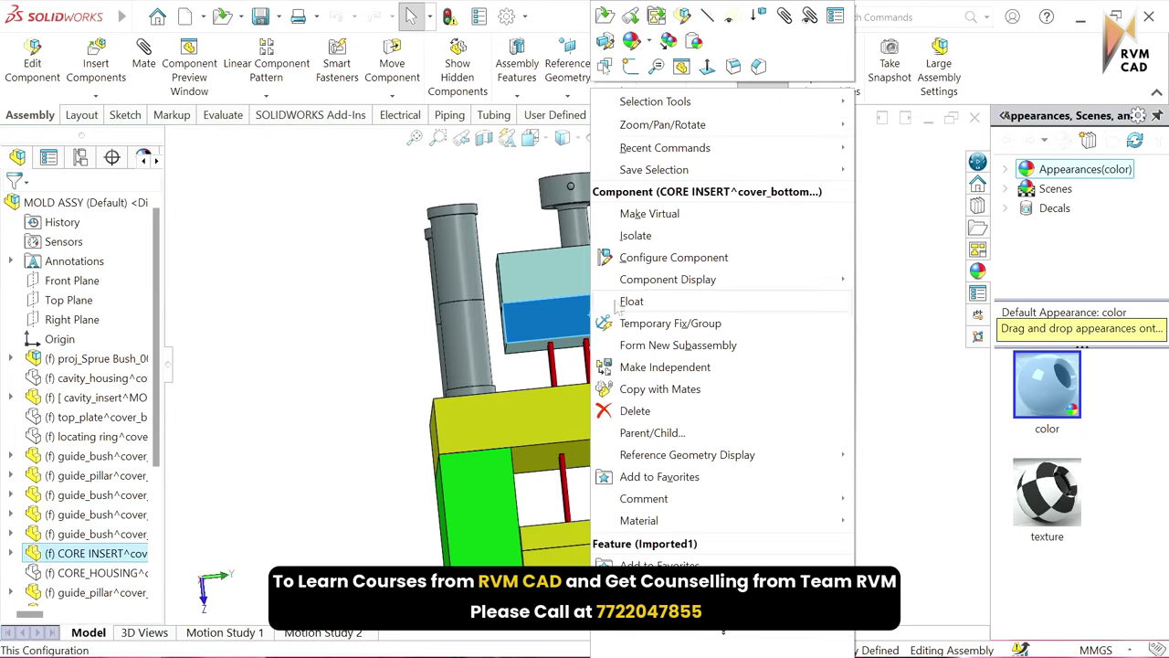
pyautogui.click(644, 236)
pyautogui.moveTo(603, 320); pyautogui.dragTo(616, 438, button='middle')
pyautogui.scroll(-5, 595, 329)
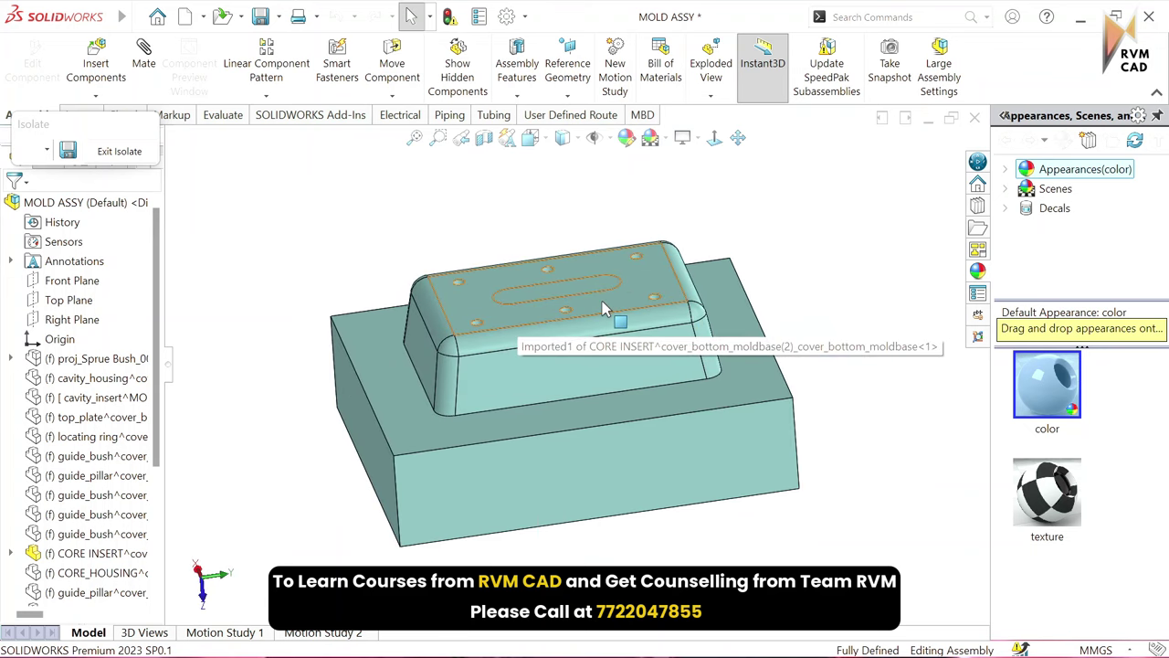
pyautogui.click(119, 151)
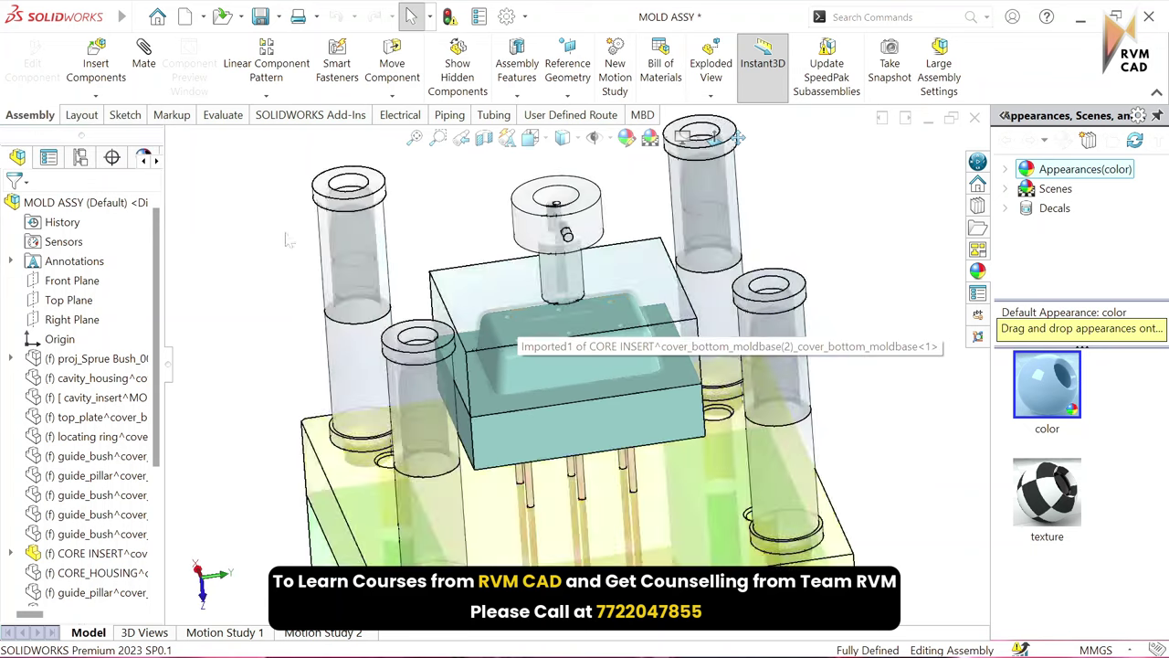
pyautogui.moveTo(587, 321); pyautogui.dragTo(846, 326, button='middle')
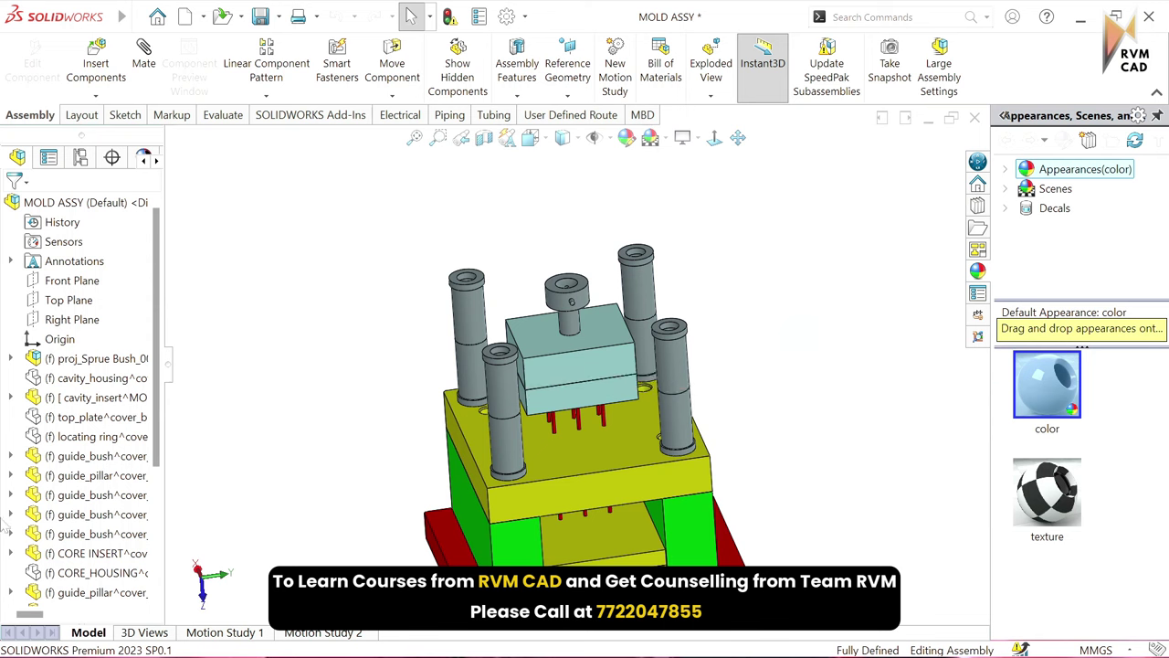
# Step: Show the core housing, locating ring, top plate and cavity housing again, then fit the mold in view
pyautogui.click(96, 572)
pyautogui.keyDown('ctrl'); pyautogui.click(96, 435); pyautogui.keyUp('ctrl')
pyautogui.keyDown('ctrl'); pyautogui.click(96, 417); pyautogui.keyUp('ctrl')
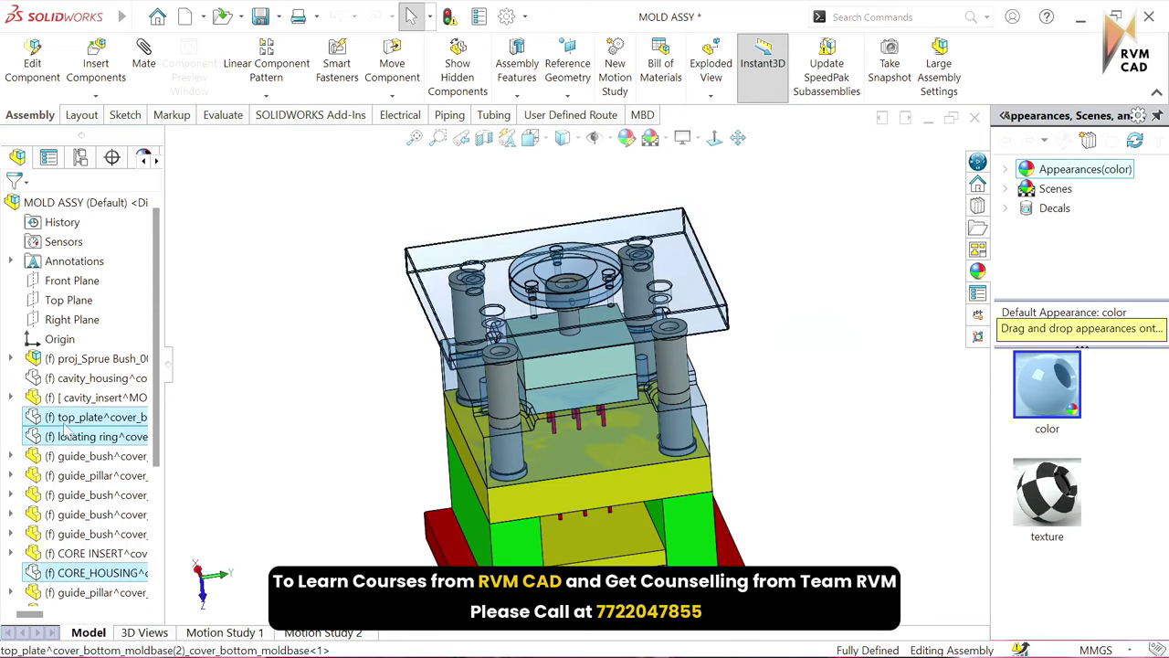
pyautogui.keyDown('ctrl'); pyautogui.click(96, 378); pyautogui.keyUp('ctrl')
pyautogui.rightClick(96, 378)
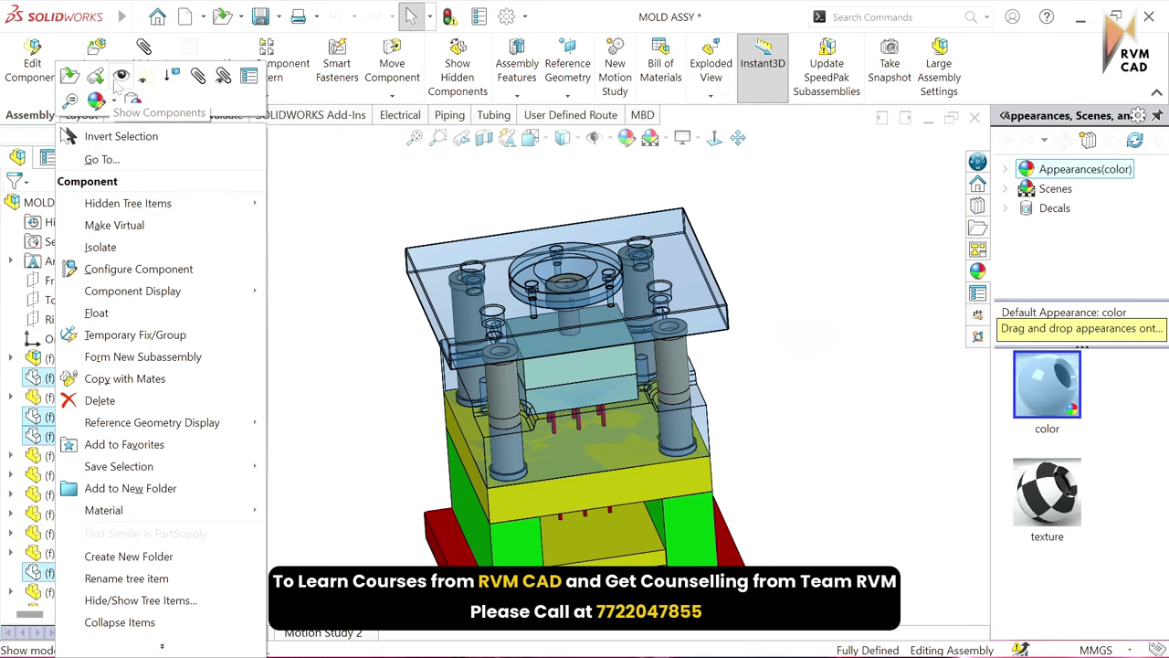
pyautogui.click(142, 75)
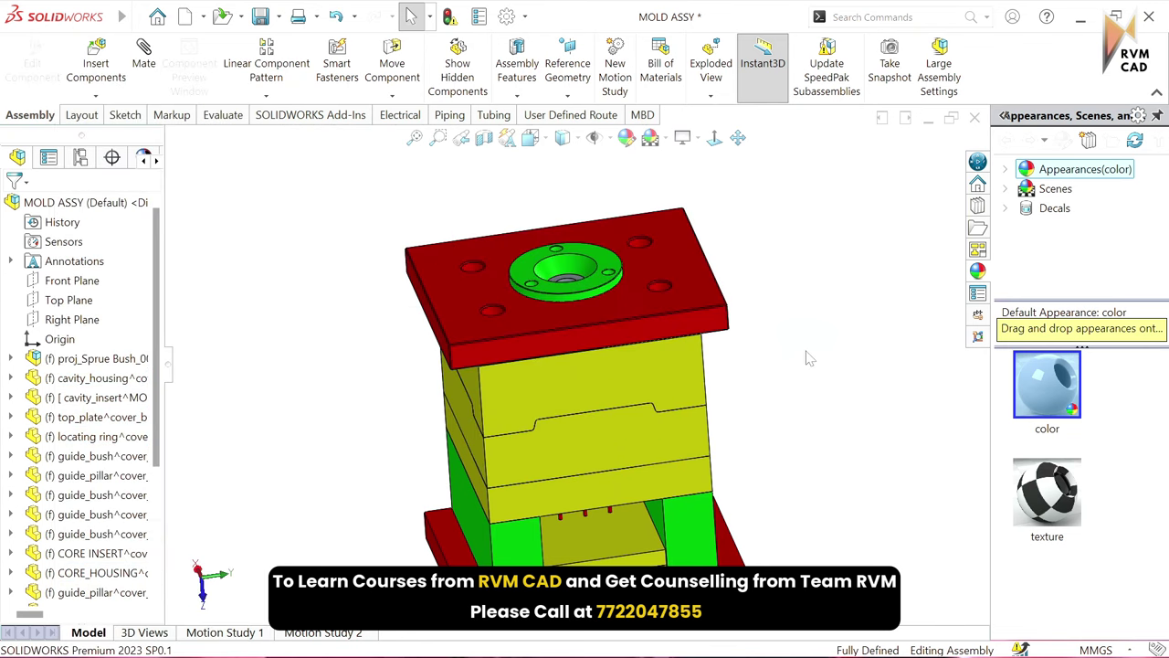
pyautogui.moveTo(808, 358); pyautogui.dragTo(535, 407, button='middle')
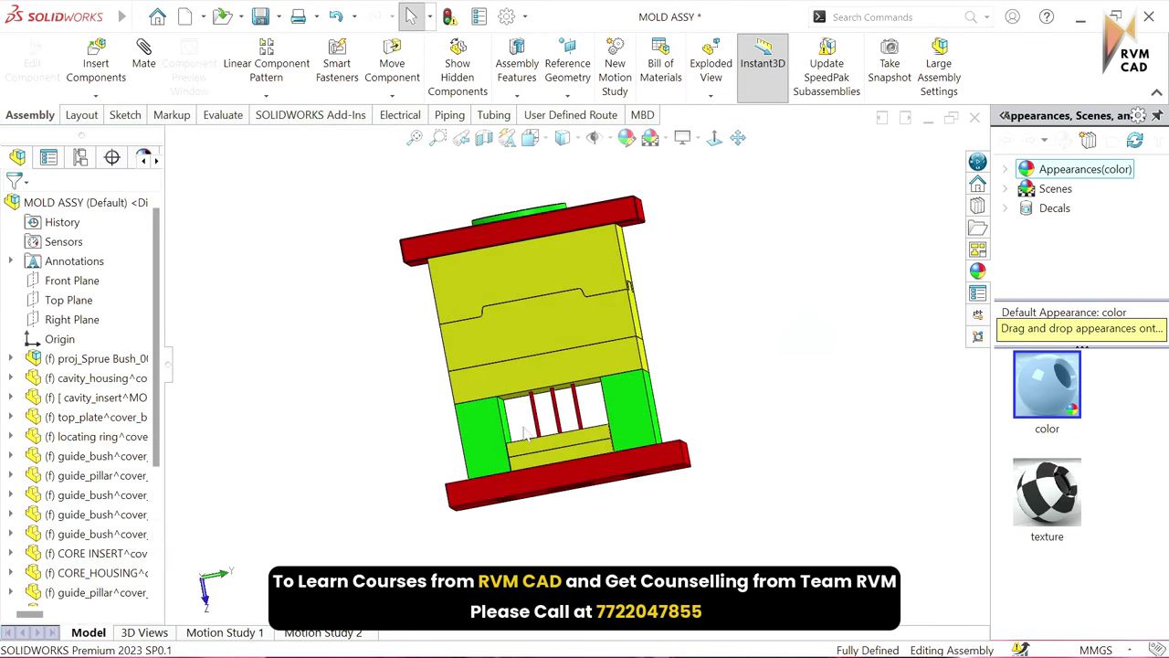
pyautogui.scroll(-2, 561, 416)
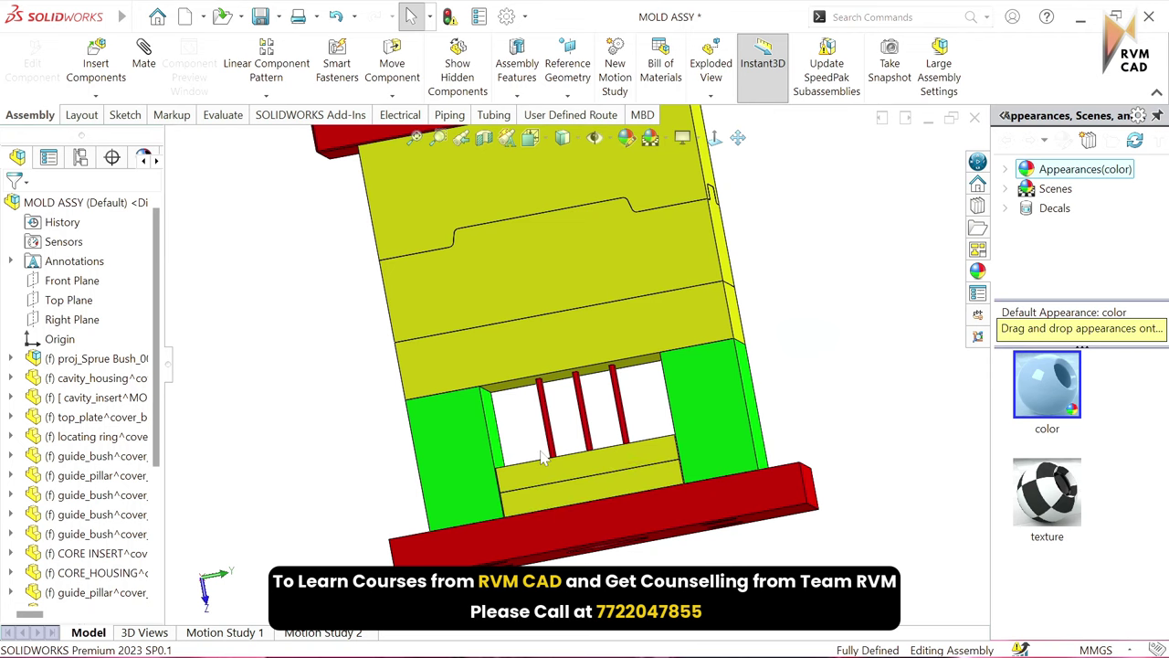
pyautogui.hotkey('ctrl', '7')
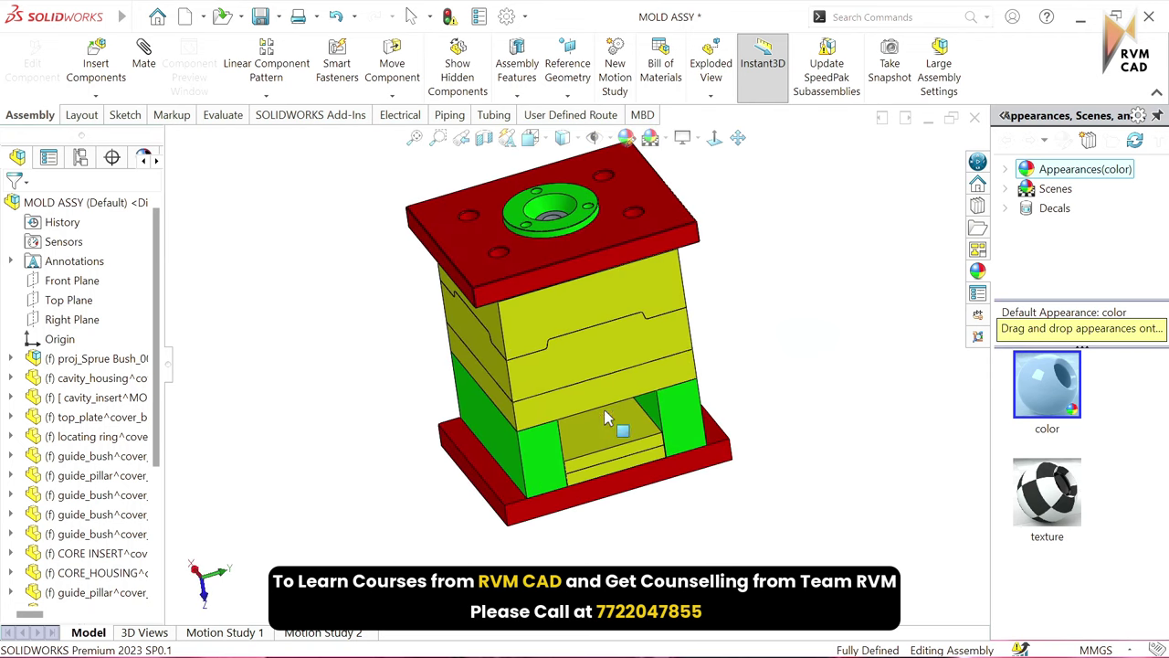